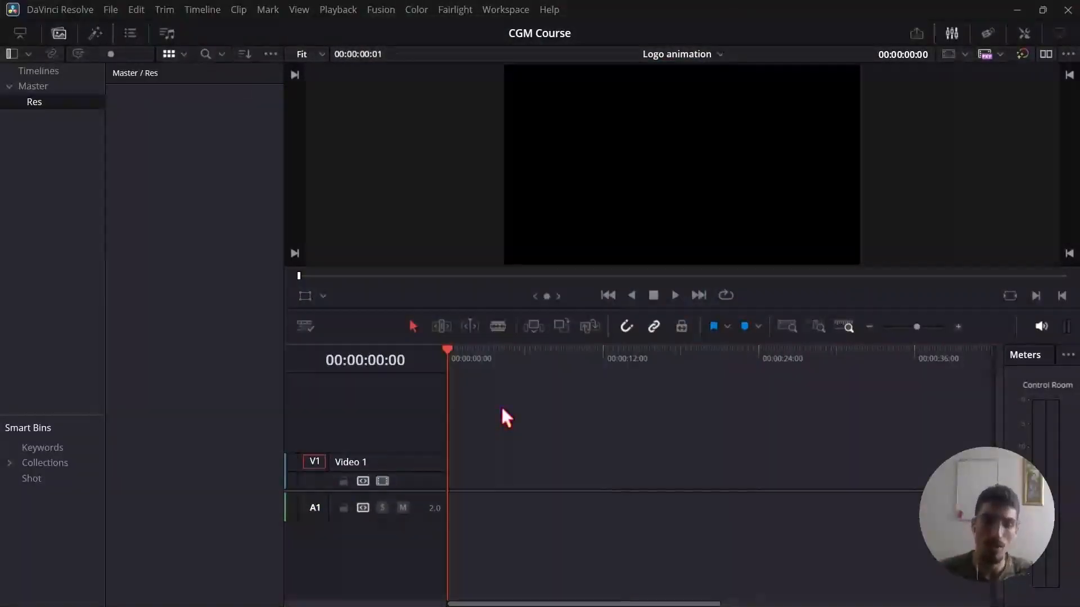
- Switch to the image viewer to look over the grky and zoohub logo files, and return to the DaVinci Resolve project
{"action": "key", "text": "alt+Tab"}
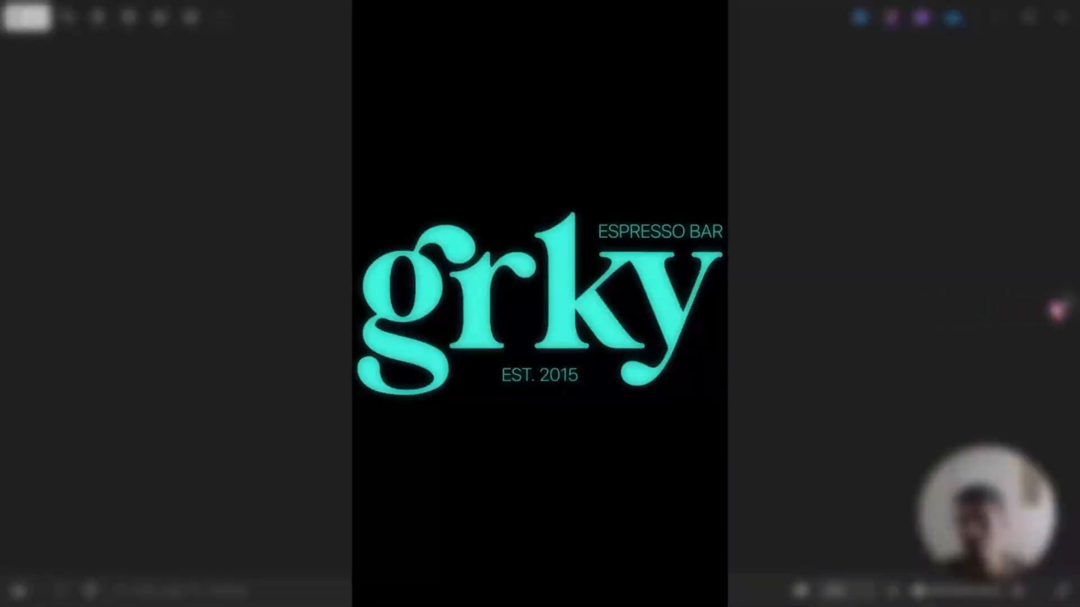
{"action": "left_click", "coordinate": [1066, 305]}
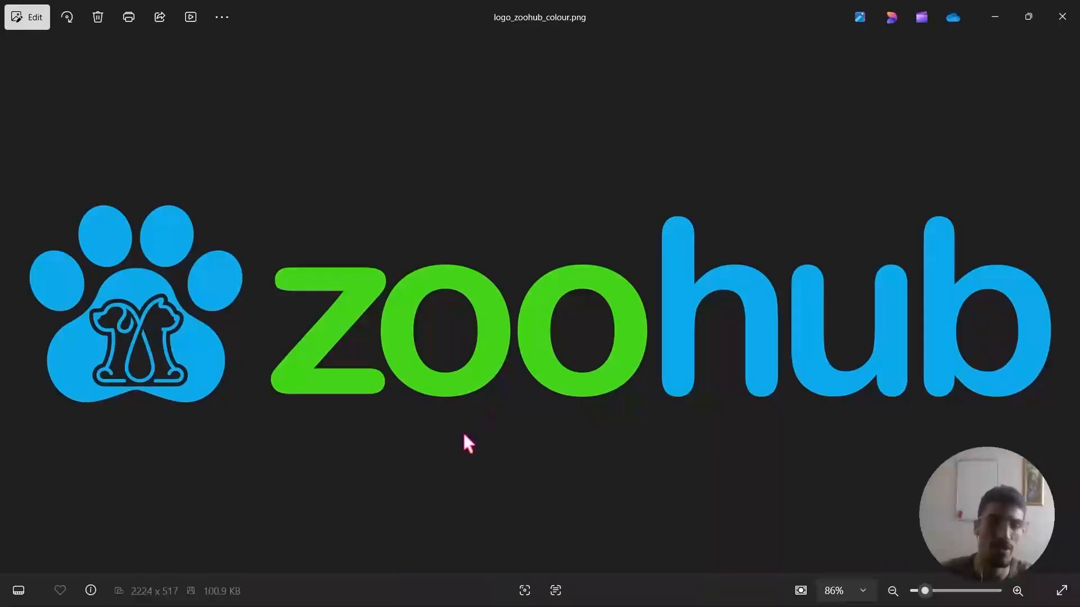
{"action": "key", "text": "alt+Tab"}
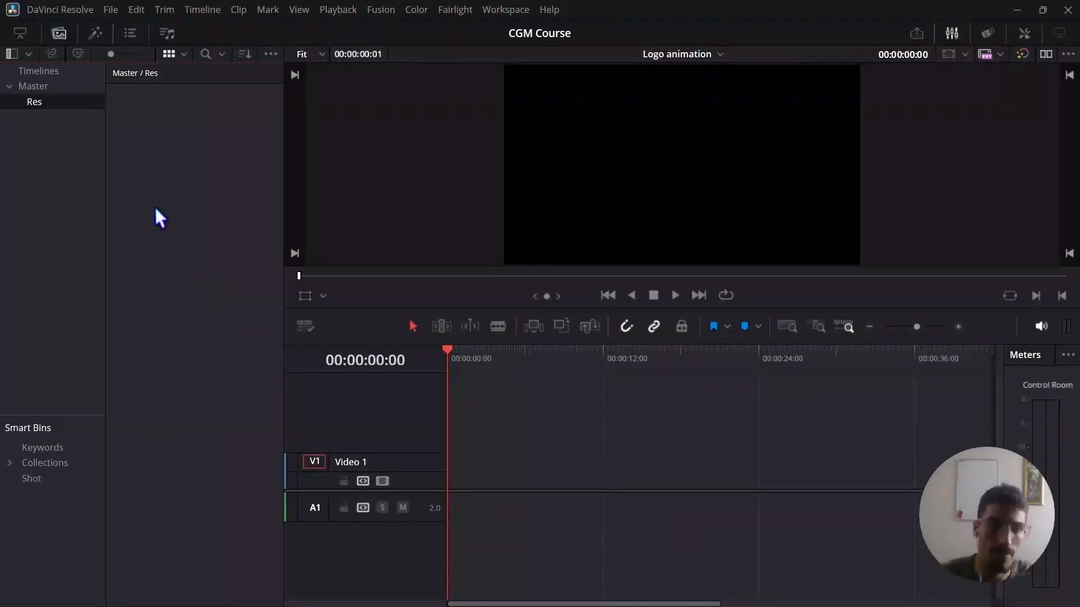
- Place a Fusion Composition effect at the start of the Video 1 track and save the project
{"action": "right_click", "coordinate": [490, 450]}
{"action": "left_click", "coordinate": [471, 445]}
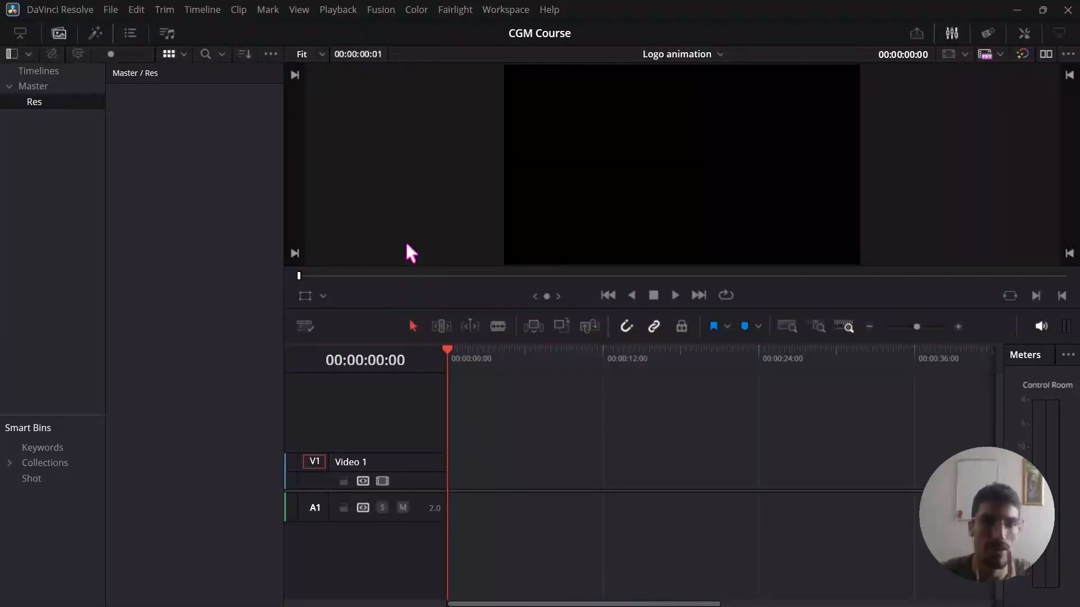
{"action": "left_click", "coordinate": [95, 33]}
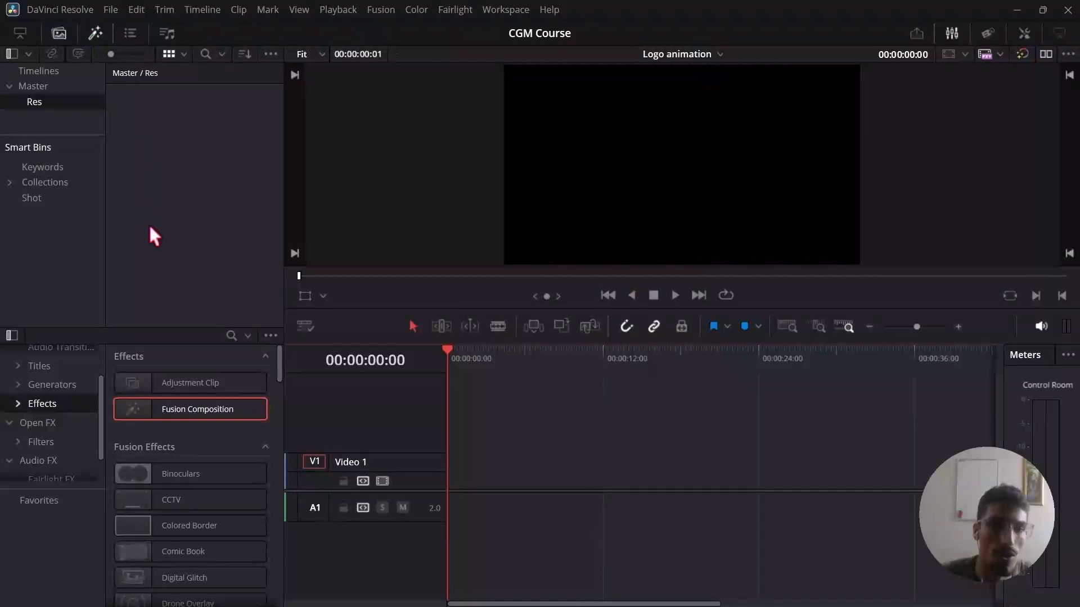
{"action": "left_click_drag", "start_coordinate": [192, 407], "coordinate": [457, 482]}
{"action": "left_click", "coordinate": [95, 35]}
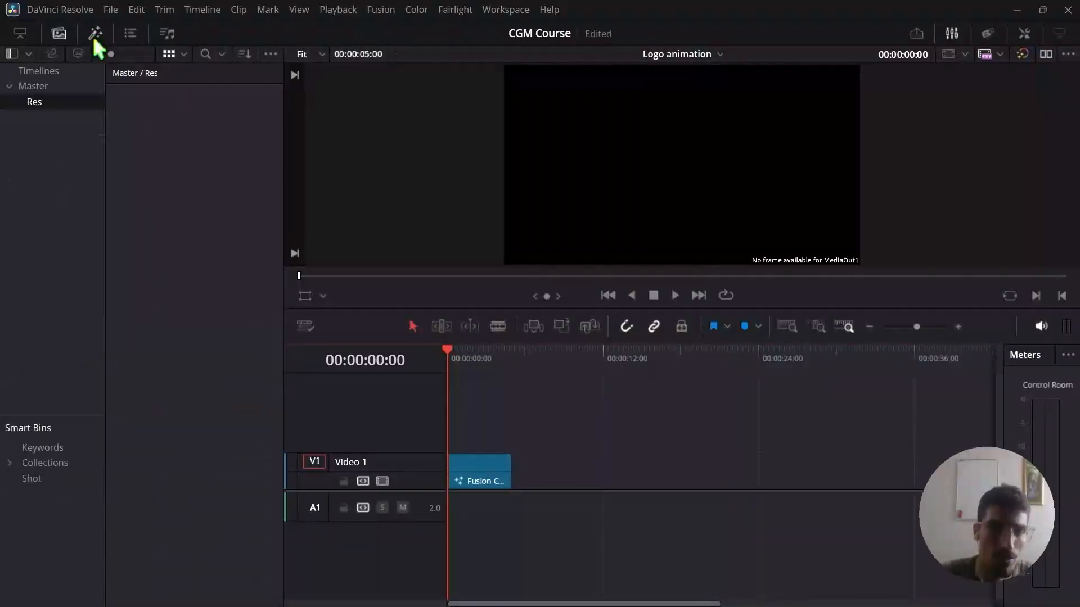
{"action": "key", "text": "ctrl+s"}
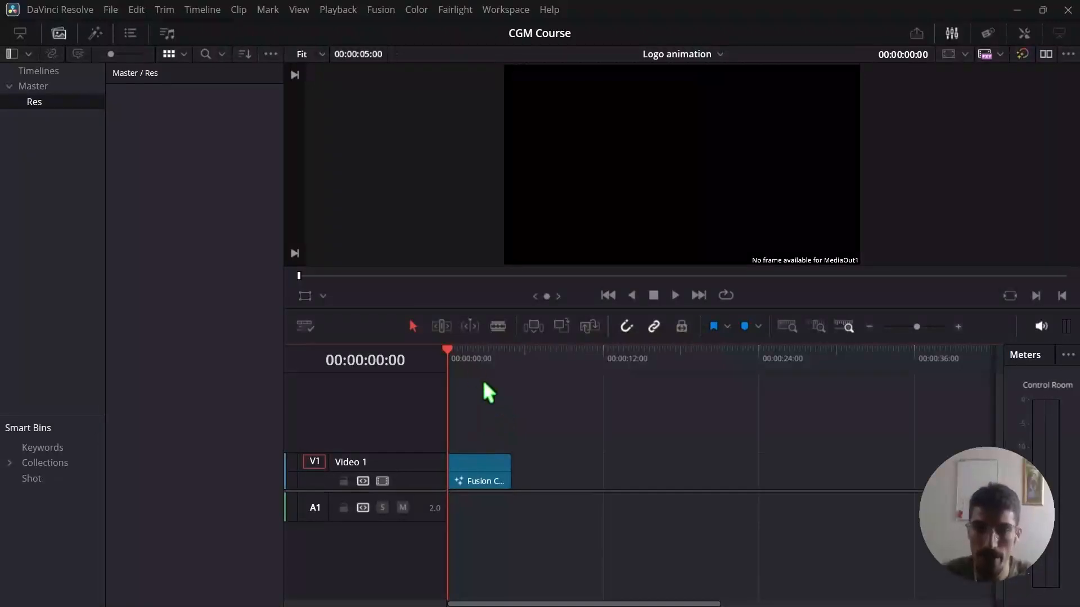
- Open the Fusion composition clip on the Fusion page and move the MediaOut1 node lower in the node graph
{"action": "left_click", "coordinate": [469, 461]}
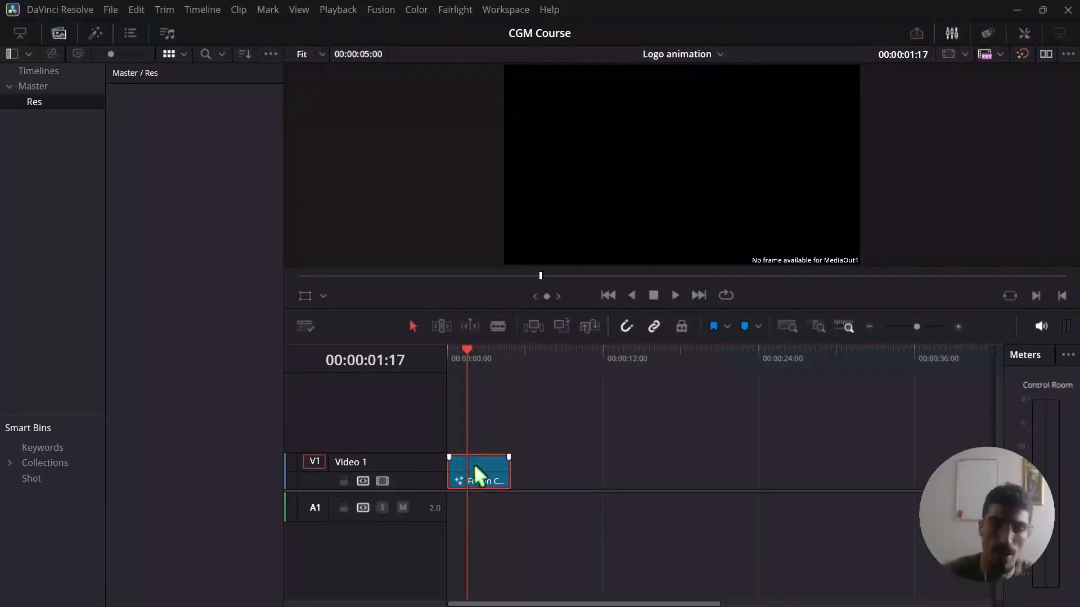
{"action": "key", "text": "shift+5"}
{"action": "scroll", "coordinate": [181, 204], "scroll_direction": "down", "scroll_amount": 3}
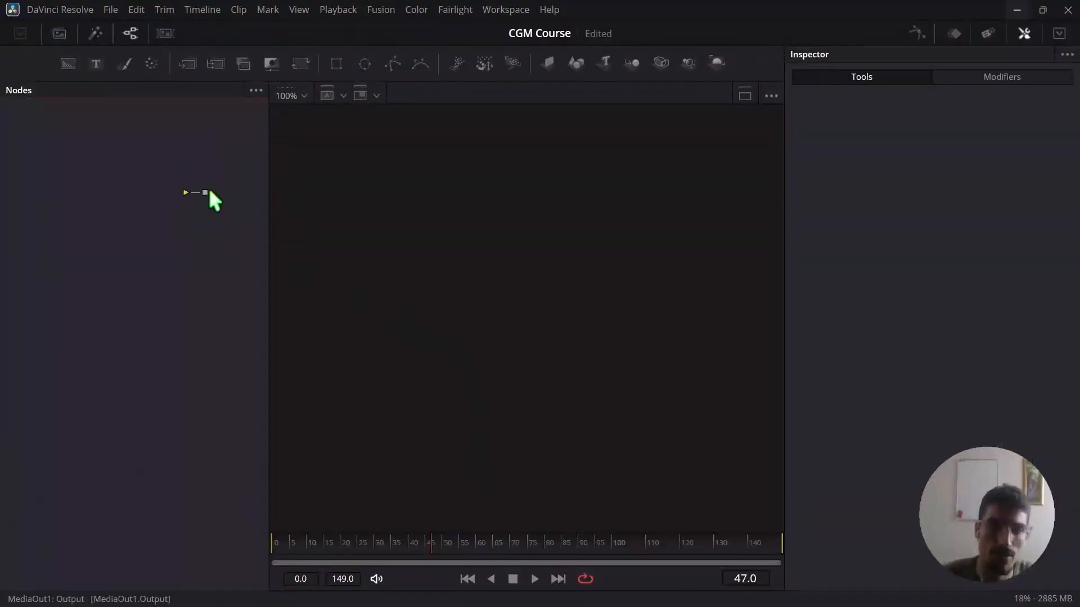
{"action": "scroll", "coordinate": [208, 188], "scroll_direction": "up", "scroll_amount": 4}
{"action": "left_click_drag", "start_coordinate": [157, 186], "coordinate": [130, 381]}
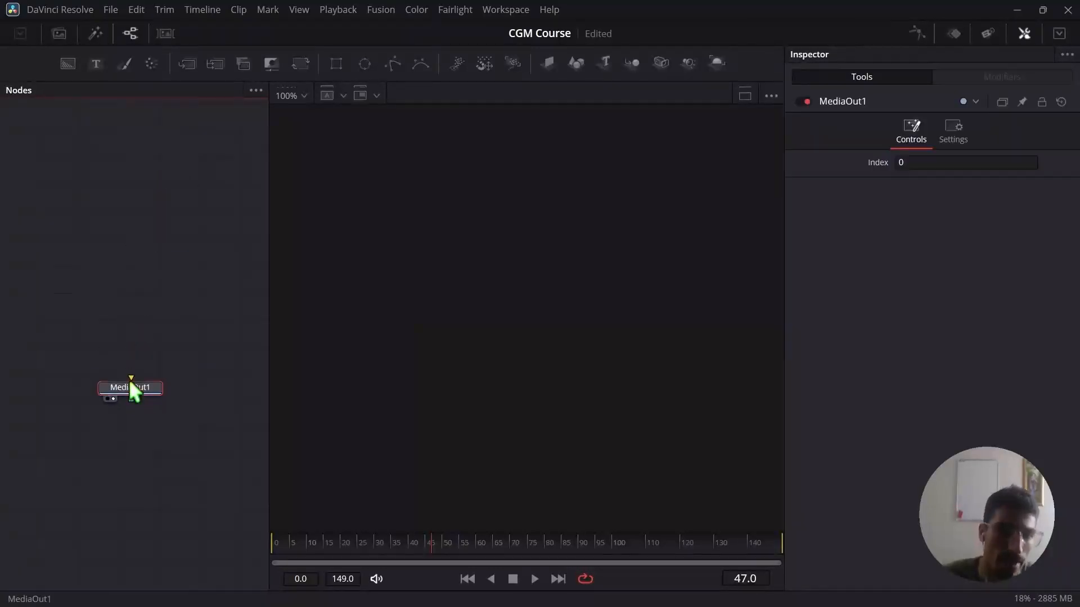
- Add a Background node with its Merge node, arrange both above MediaOut1, and set the background's Alpha to 0
{"action": "left_click", "coordinate": [68, 63]}
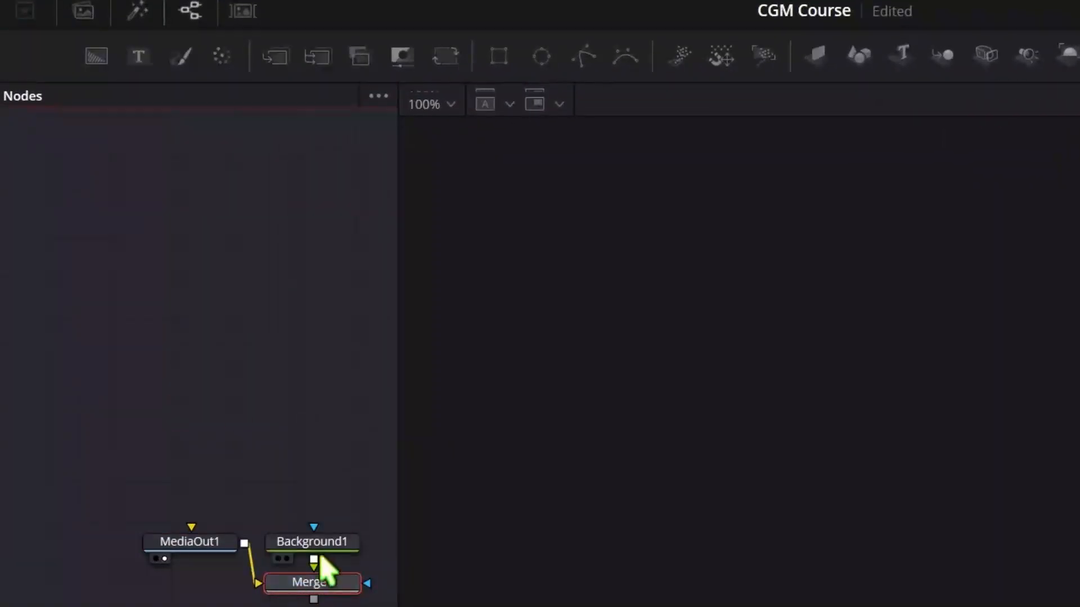
{"action": "left_click_drag", "start_coordinate": [221, 389], "coordinate": [210, 232]}
{"action": "left_click_drag", "start_coordinate": [312, 316], "coordinate": [312, 303]}
{"action": "left_click_drag", "start_coordinate": [325, 585], "coordinate": [214, 464]}
{"action": "left_click_drag", "start_coordinate": [311, 300], "coordinate": [201, 290]}
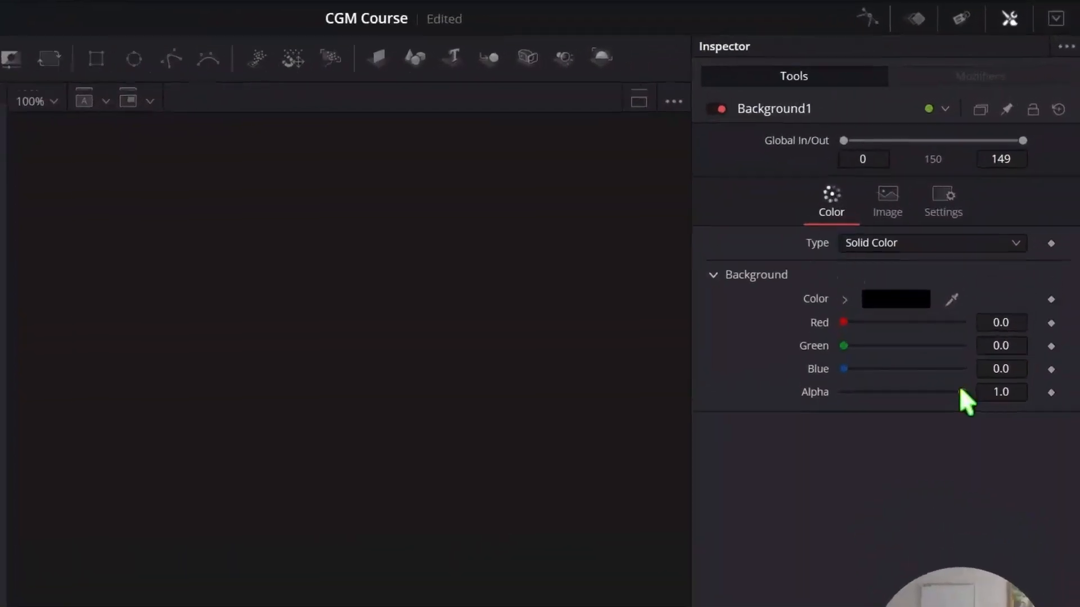
{"action": "left_click_drag", "start_coordinate": [988, 315], "coordinate": [792, 315]}
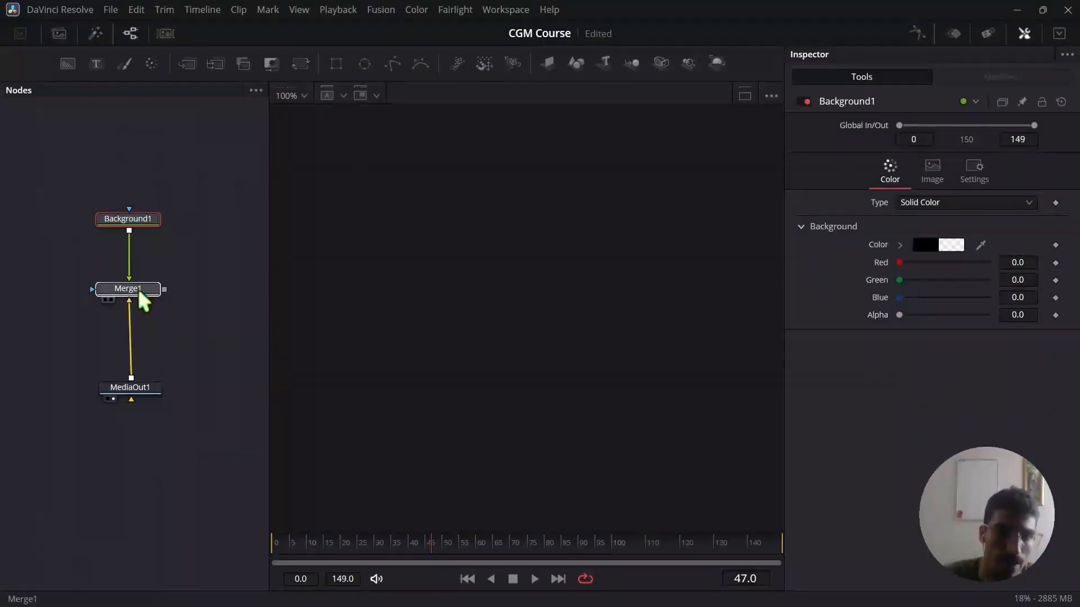
- Connect Merge1's output to MediaOut1's input in place of the reversed link and line the nodes up vertically
{"action": "left_click", "coordinate": [139, 291]}
{"action": "left_click", "coordinate": [140, 387]}
{"action": "left_click", "coordinate": [131, 324]}
{"action": "left_click_drag", "start_coordinate": [130, 299], "coordinate": [130, 376]}
{"action": "scroll", "coordinate": [138, 328], "scroll_direction": "up", "scroll_amount": 2}
{"action": "left_click", "coordinate": [129, 278]}
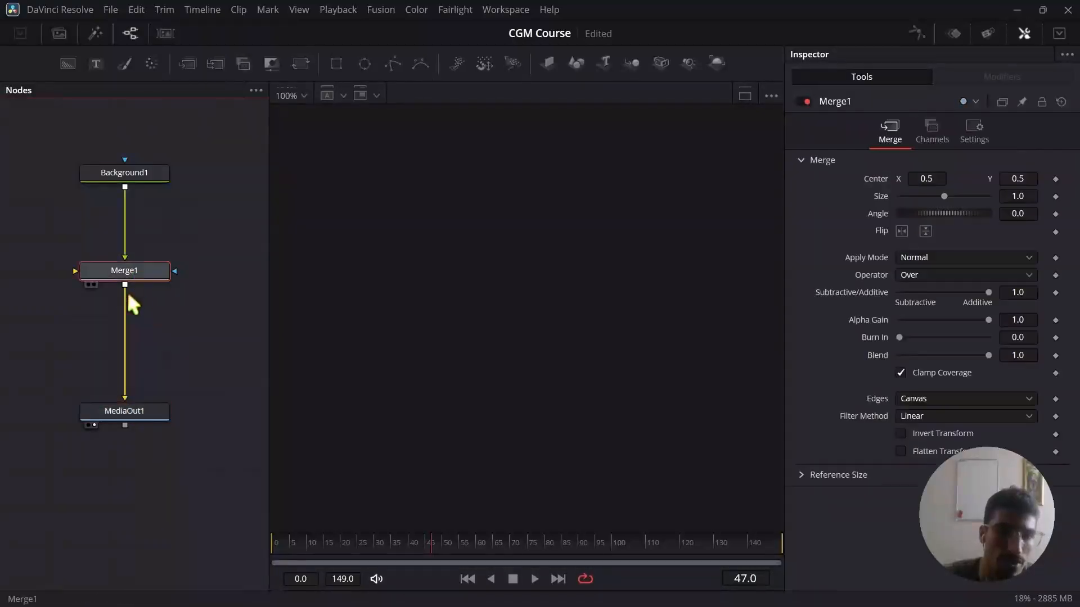
{"action": "left_click", "coordinate": [141, 173]}
{"action": "left_click", "coordinate": [146, 272], "text": "ctrl"}
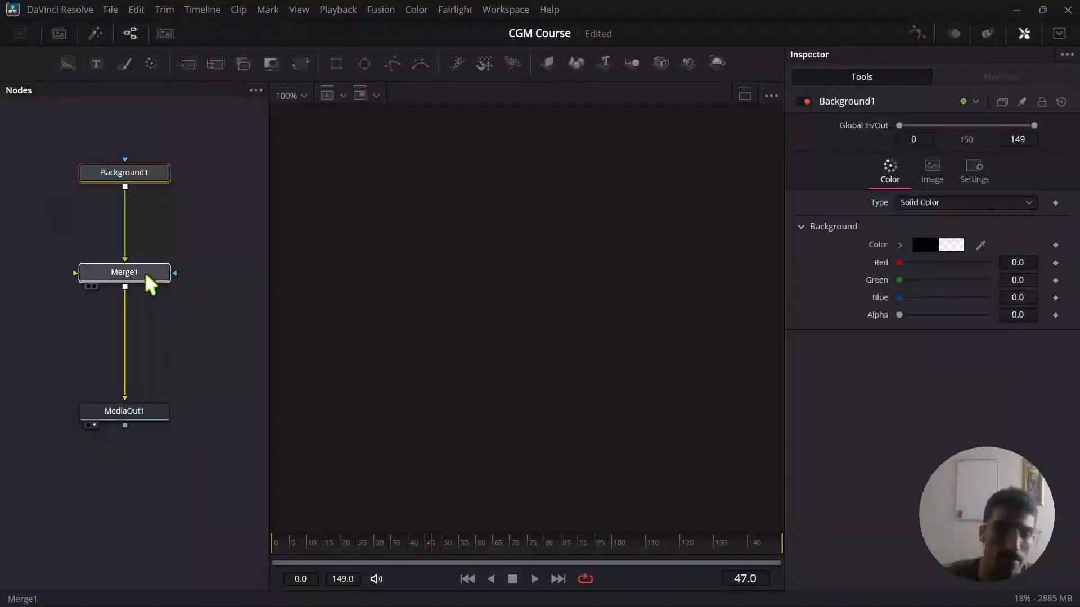
{"action": "left_click", "coordinate": [147, 276]}
{"action": "scroll", "coordinate": [186, 261], "scroll_direction": "up", "scroll_amount": 3}
{"action": "scroll", "coordinate": [145, 284], "scroll_direction": "down", "scroll_amount": 4}
{"action": "left_click", "coordinate": [130, 284]}
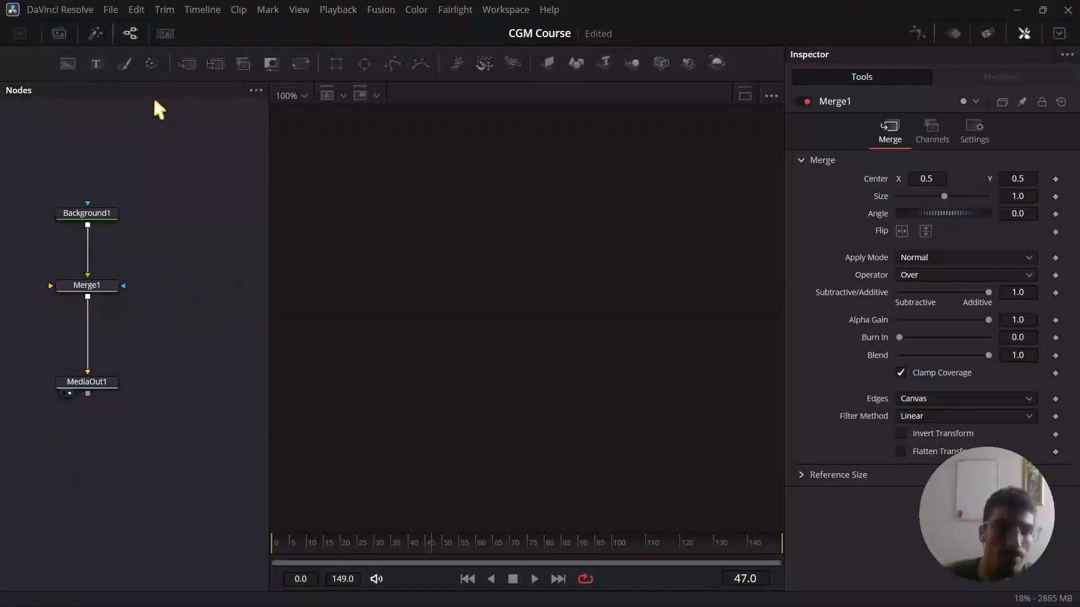
- Import IMG_9081.PNG from the logoAnim folder into the Res bin
{"action": "left_click", "coordinate": [61, 35]}
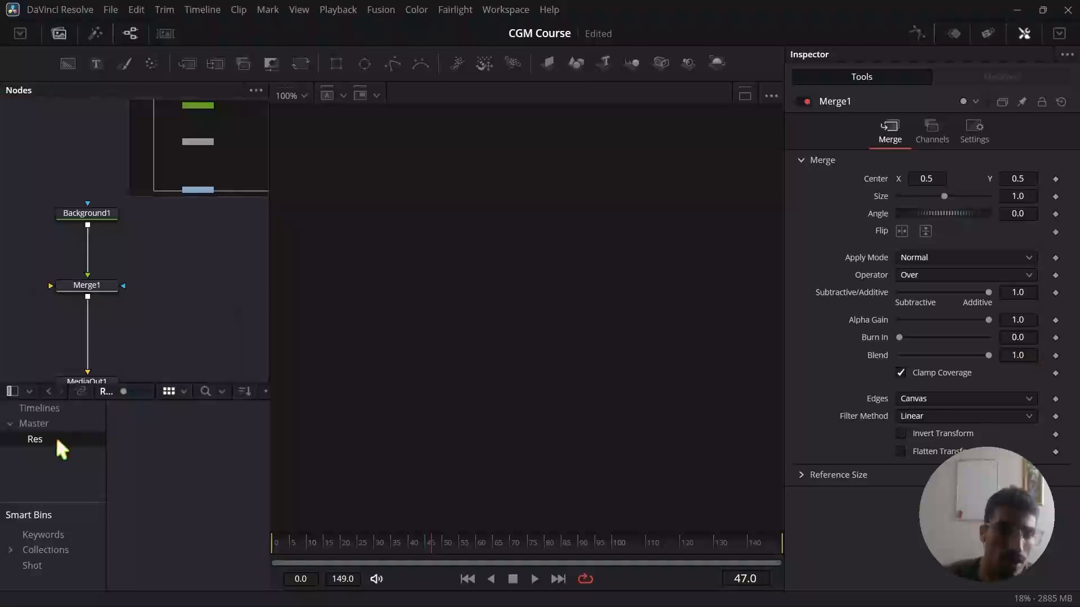
{"action": "right_click", "coordinate": [169, 437]}
{"action": "left_click", "coordinate": [251, 315]}
{"action": "left_click", "coordinate": [176, 112]}
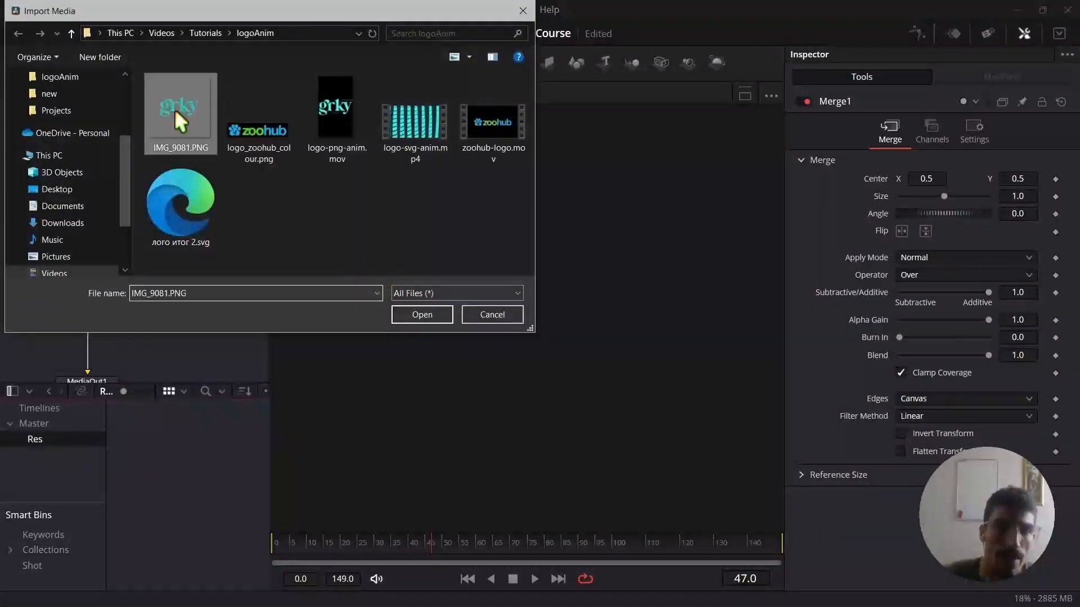
{"action": "left_click", "coordinate": [421, 315]}
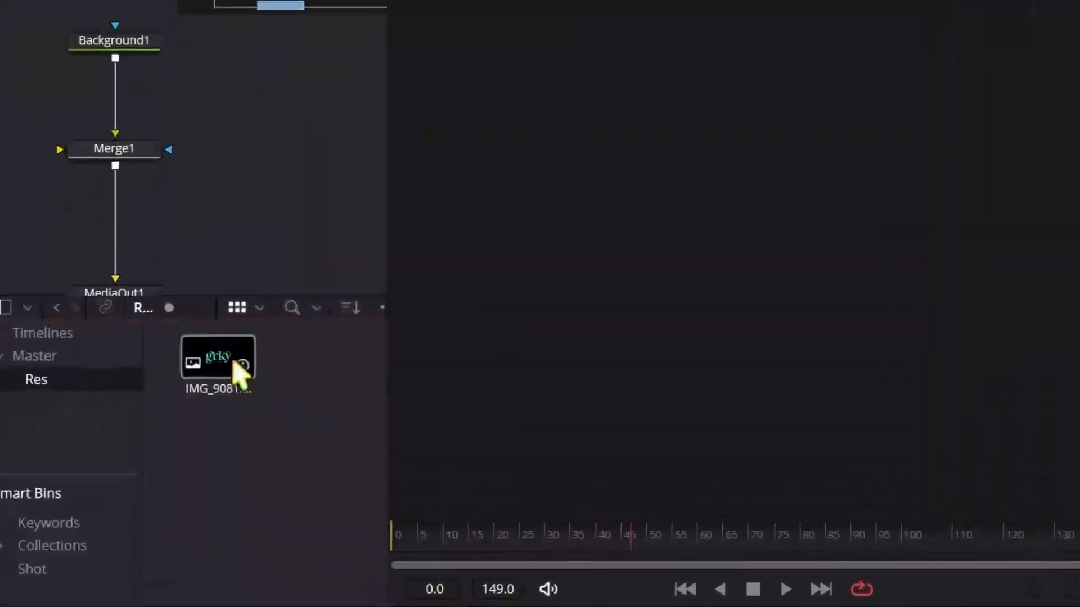
- Add IMG_9081.PNG to the node graph, connect it to Merge1's background input, and align it beside Merge1
{"action": "left_click_drag", "start_coordinate": [241, 374], "coordinate": [272, 142]}
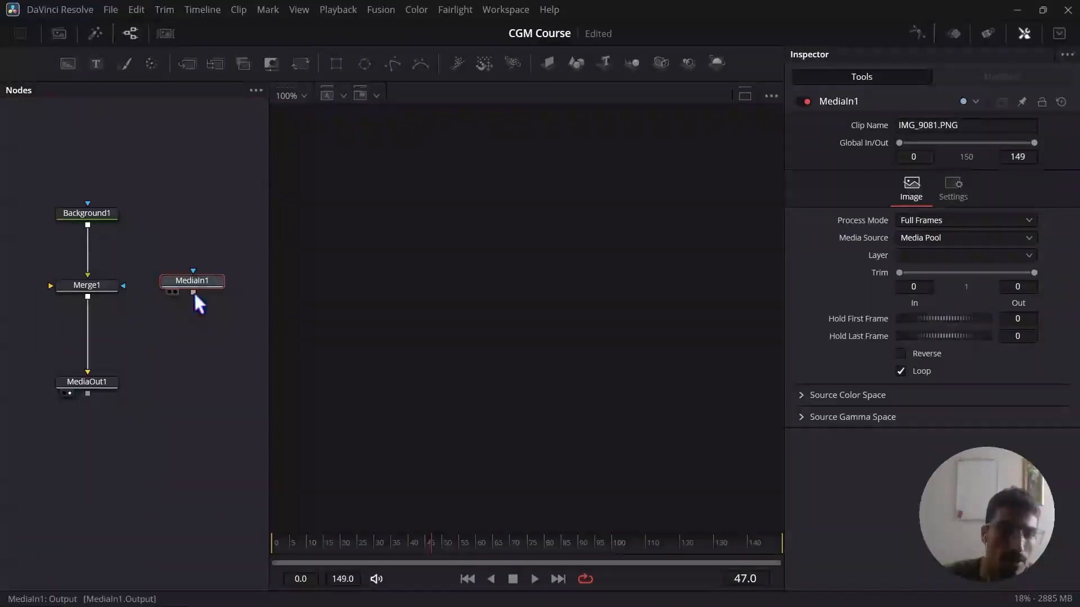
{"action": "left_click_drag", "start_coordinate": [273, 159], "coordinate": [82, 143]}
{"action": "left_click_drag", "start_coordinate": [66, 281], "coordinate": [67, 283]}
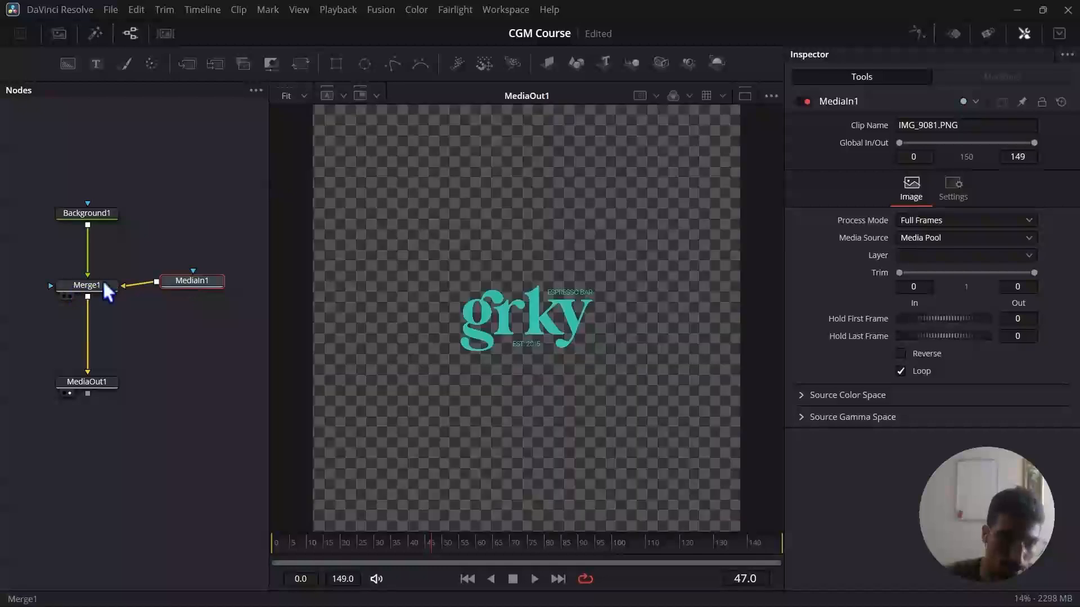
{"action": "left_click_drag", "start_coordinate": [180, 279], "coordinate": [199, 290]}
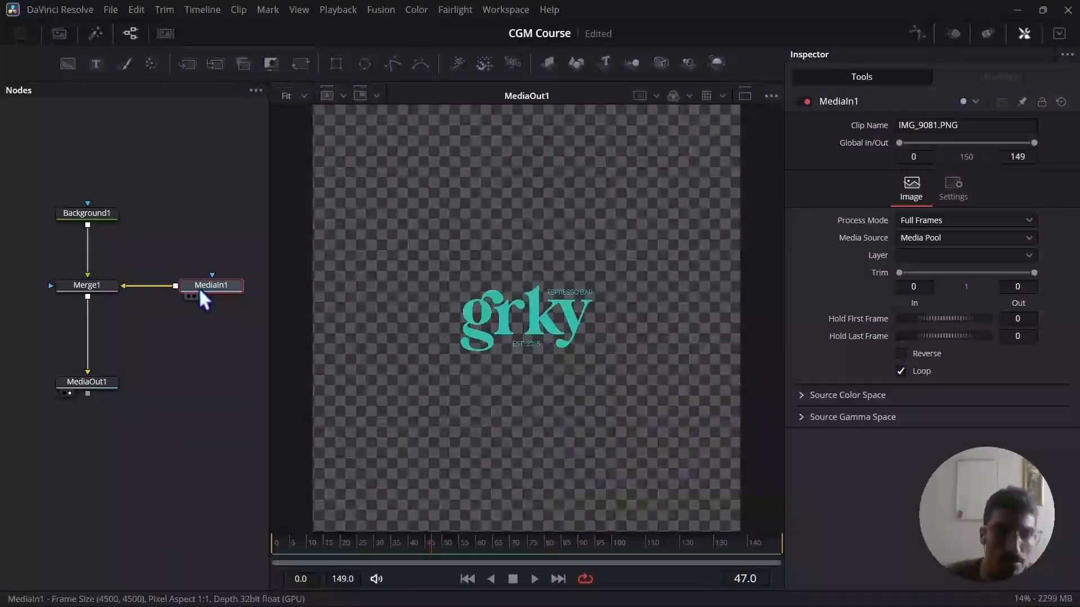
- Examine the grky logo in the viewer and how its media node feeds into Merge1
{"action": "scroll", "coordinate": [489, 295], "scroll_direction": "up", "scroll_amount": 1}
{"action": "scroll", "coordinate": [514, 321], "scroll_direction": "down", "scroll_amount": 1}
{"action": "scroll", "coordinate": [530, 336], "scroll_direction": "up", "scroll_amount": 1}
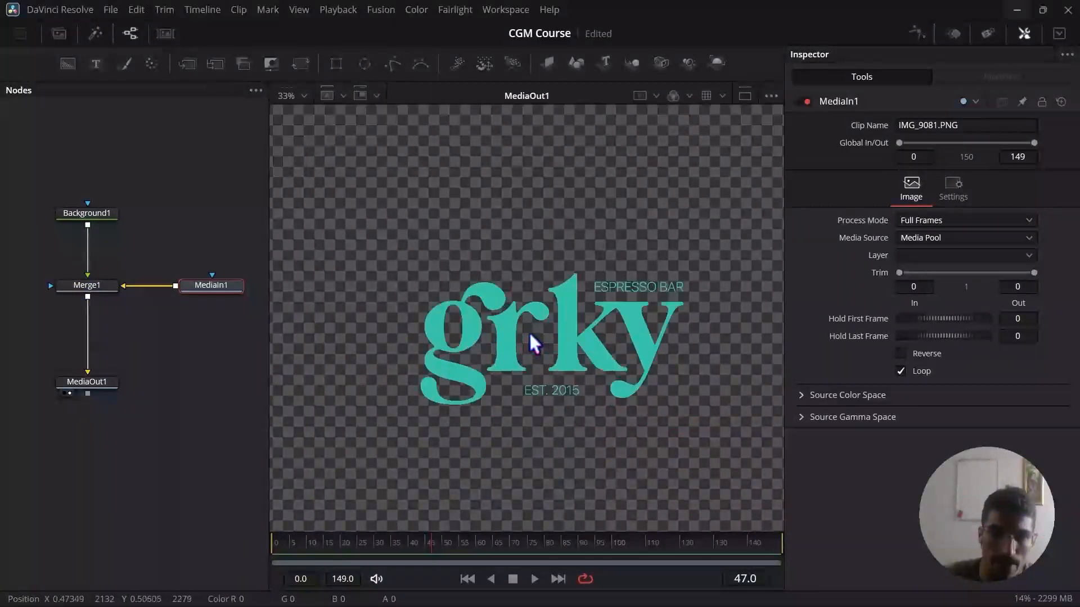
{"action": "left_click", "coordinate": [96, 285]}
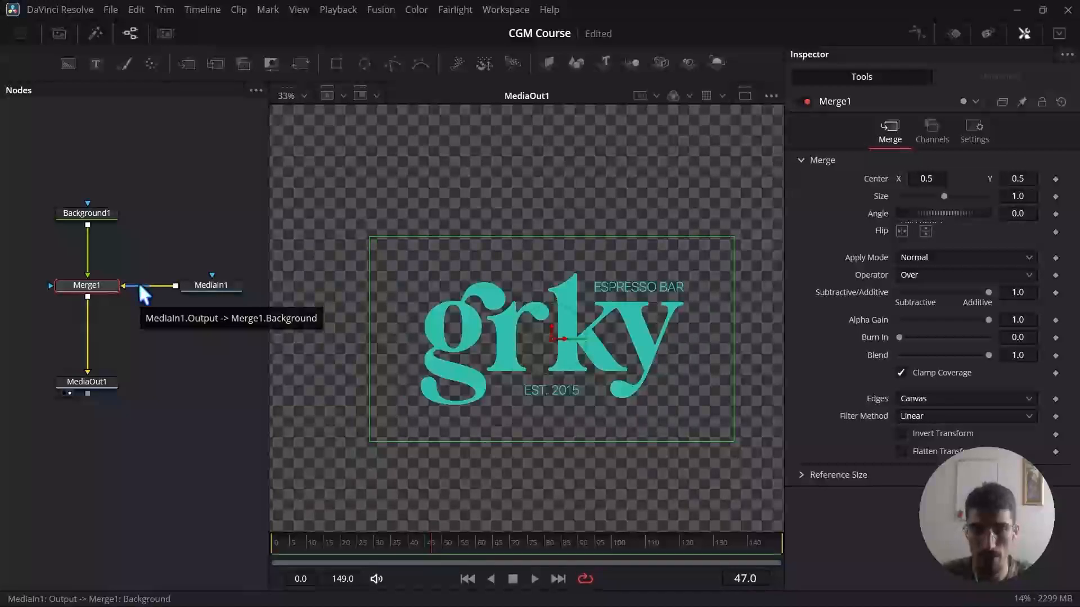
{"action": "scroll", "coordinate": [137, 282], "scroll_direction": "up", "scroll_amount": 5}
{"action": "left_click_drag", "start_coordinate": [83, 338], "coordinate": [264, 235]}
{"action": "scroll", "coordinate": [176, 292], "scroll_direction": "down", "scroll_amount": 4}
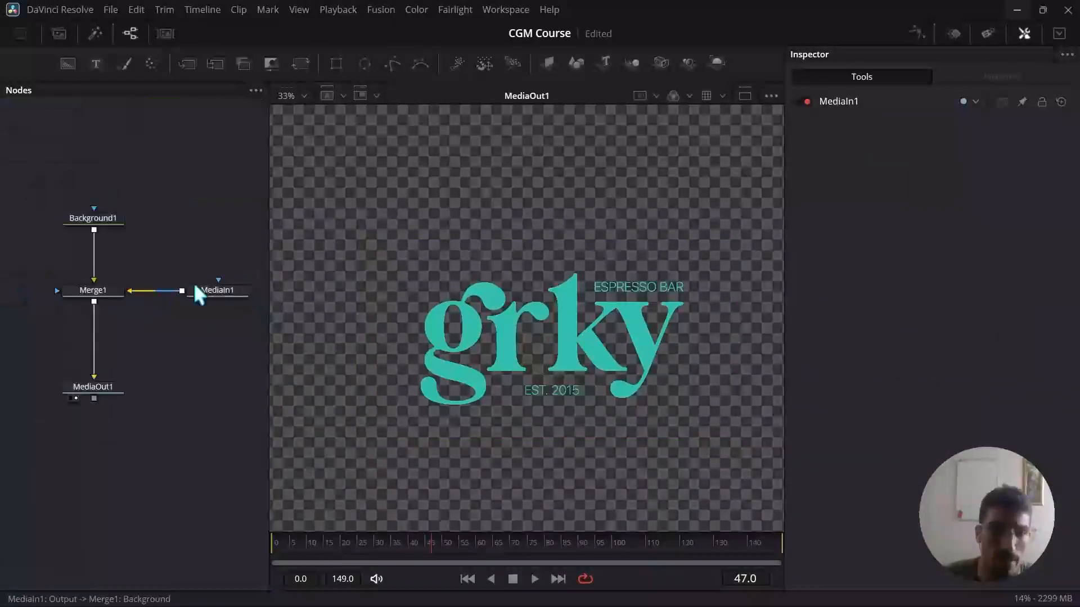
- Move the MediaIn1 node farther away from Merge1 and widen the node graph area
{"action": "left_click_drag", "start_coordinate": [215, 290], "coordinate": [230, 291]}
{"action": "left_click", "coordinate": [231, 291]}
{"action": "scroll", "coordinate": [187, 284], "scroll_direction": "down", "scroll_amount": 2}
{"action": "scroll", "coordinate": [195, 289], "scroll_direction": "up", "scroll_amount": 2}
{"action": "left_click_drag", "start_coordinate": [270, 256], "coordinate": [326, 262]}
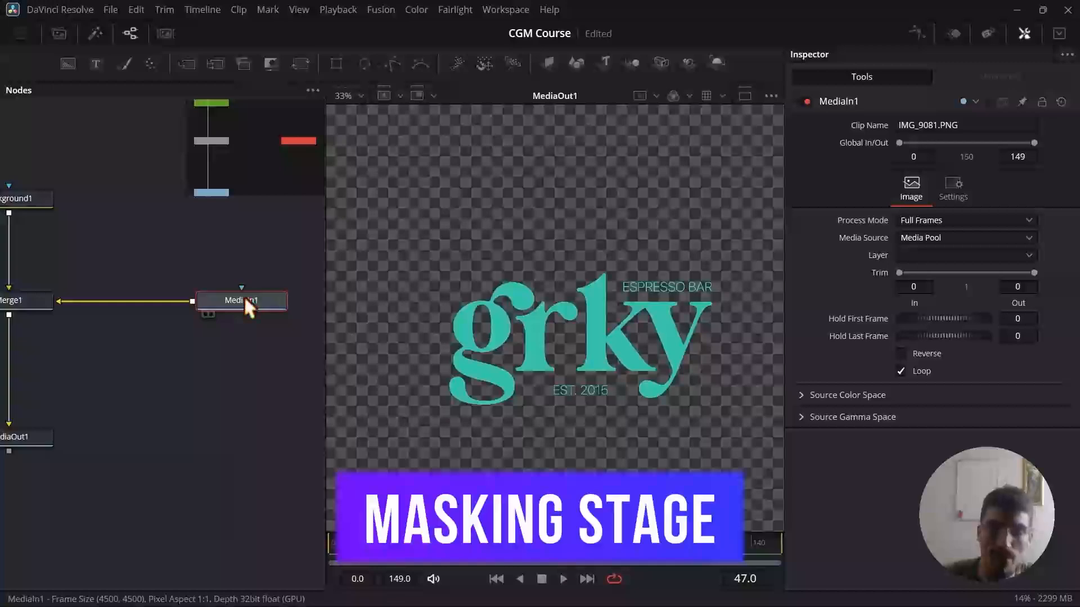
- Examine the individual letters and the small text lines of the grky logo in the viewer as parts for masking
{"action": "mouse_move", "coordinate": [254, 297]}
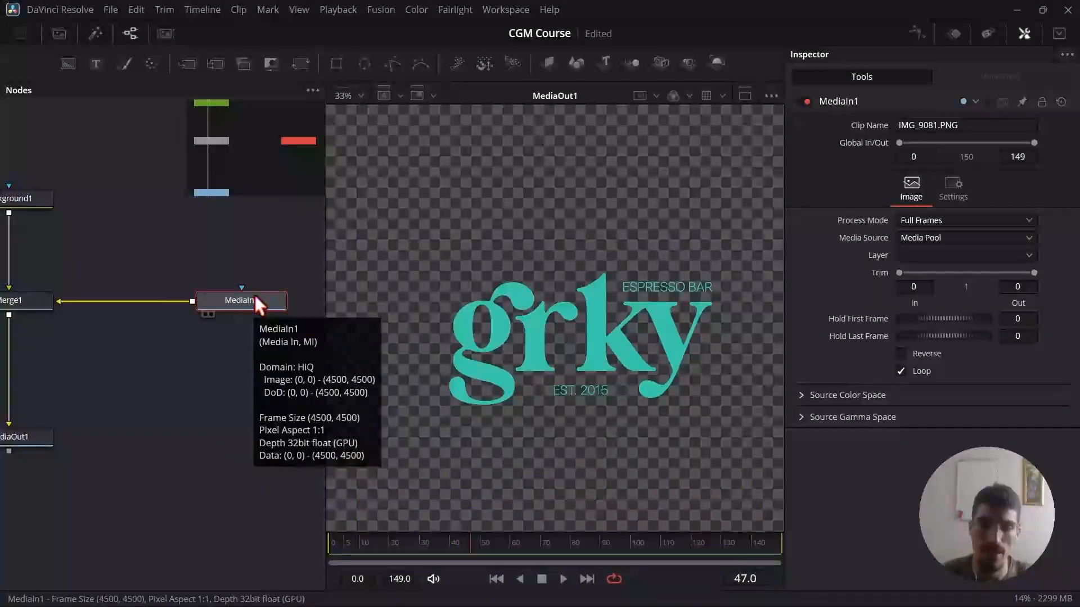
{"action": "scroll", "coordinate": [584, 308], "scroll_direction": "down", "scroll_amount": 2}
{"action": "scroll", "coordinate": [618, 315], "scroll_direction": "up", "scroll_amount": 2}
{"action": "scroll", "coordinate": [600, 343], "scroll_direction": "down", "scroll_amount": 1}
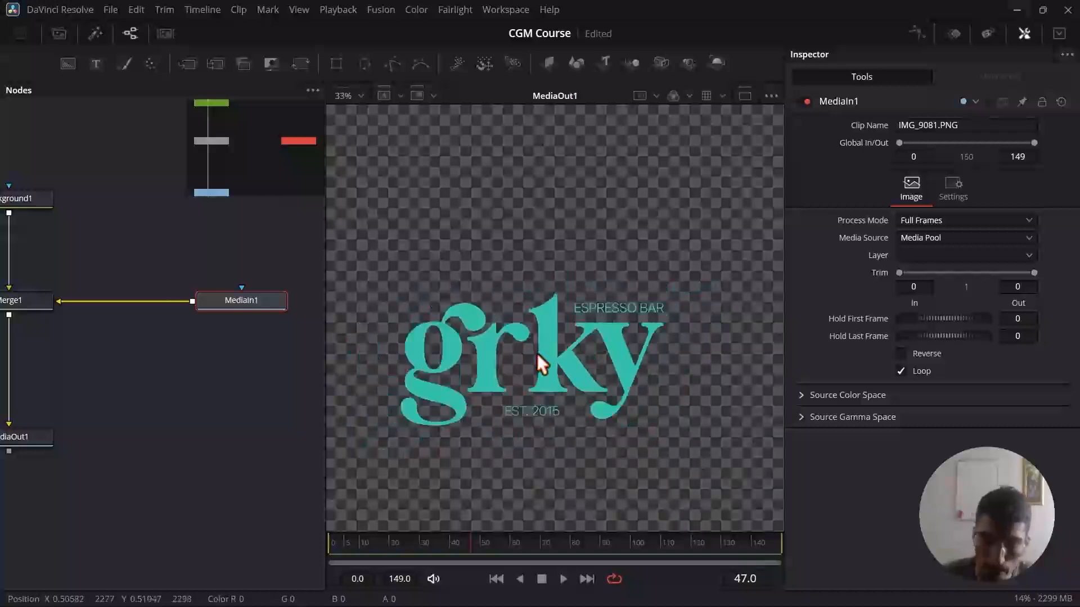
{"action": "scroll", "coordinate": [540, 362], "scroll_direction": "up", "scroll_amount": 1}
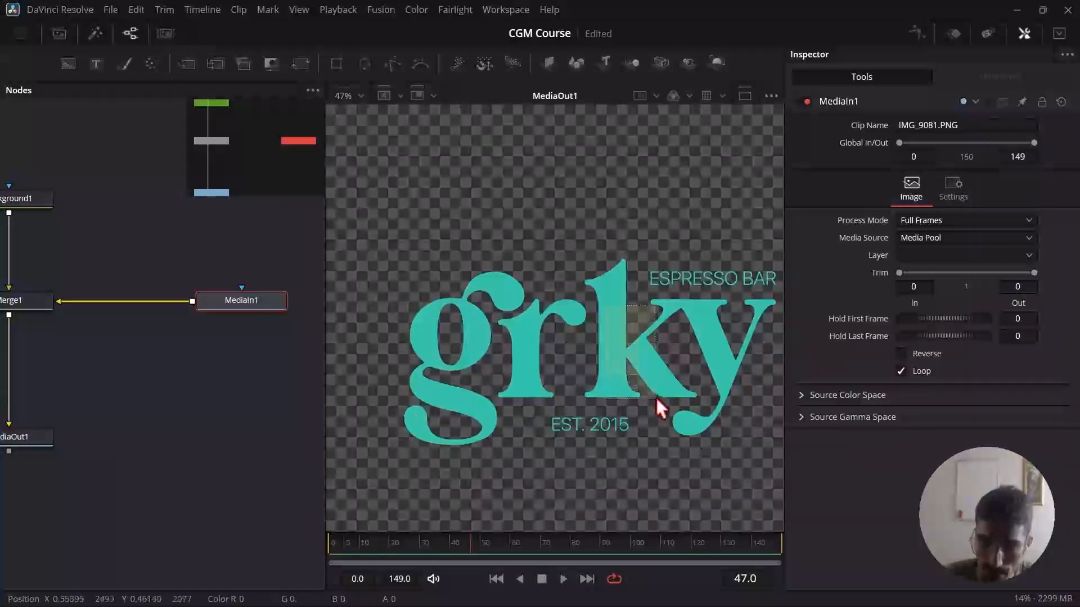
{"action": "left_click_drag", "start_coordinate": [671, 283], "coordinate": [779, 295]}
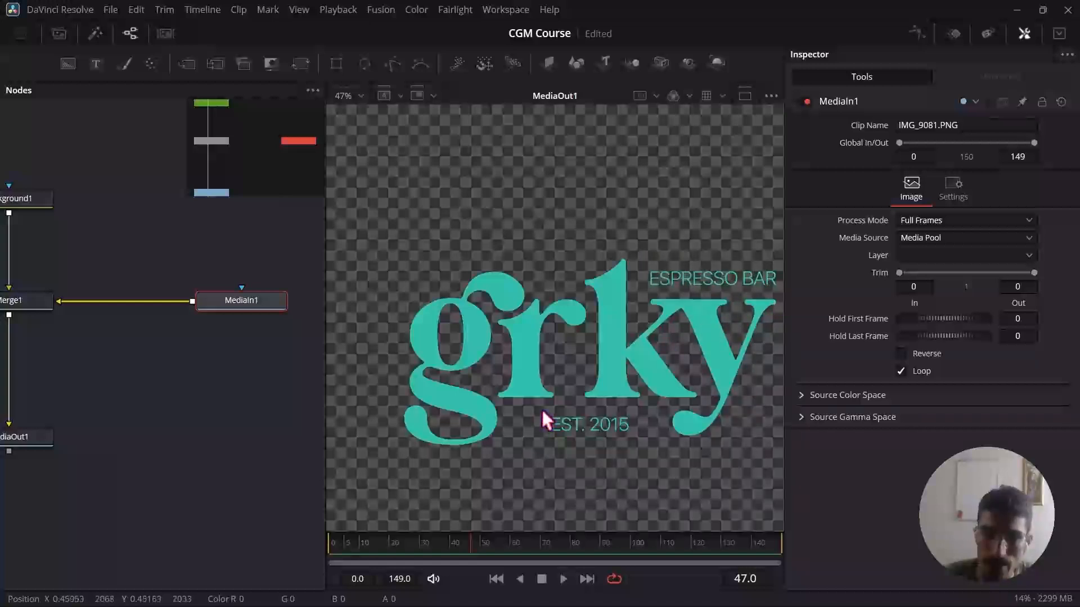
{"action": "left_click_drag", "start_coordinate": [639, 443], "coordinate": [639, 442]}
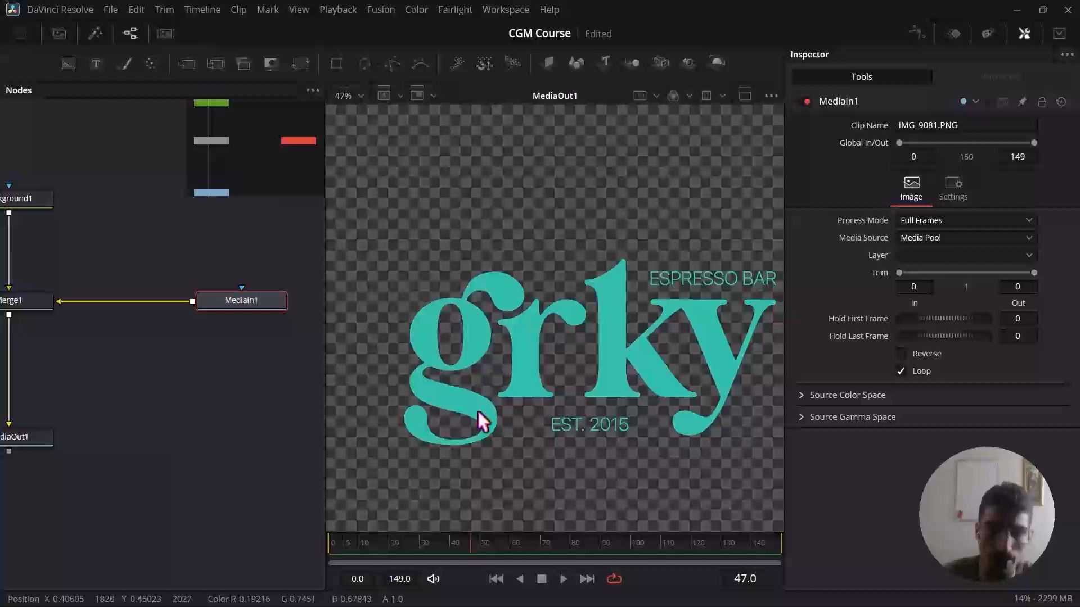
- Rename the MediaIn1 node as g
{"action": "key", "text": "F2"}
{"action": "key", "text": "BackSpace"}
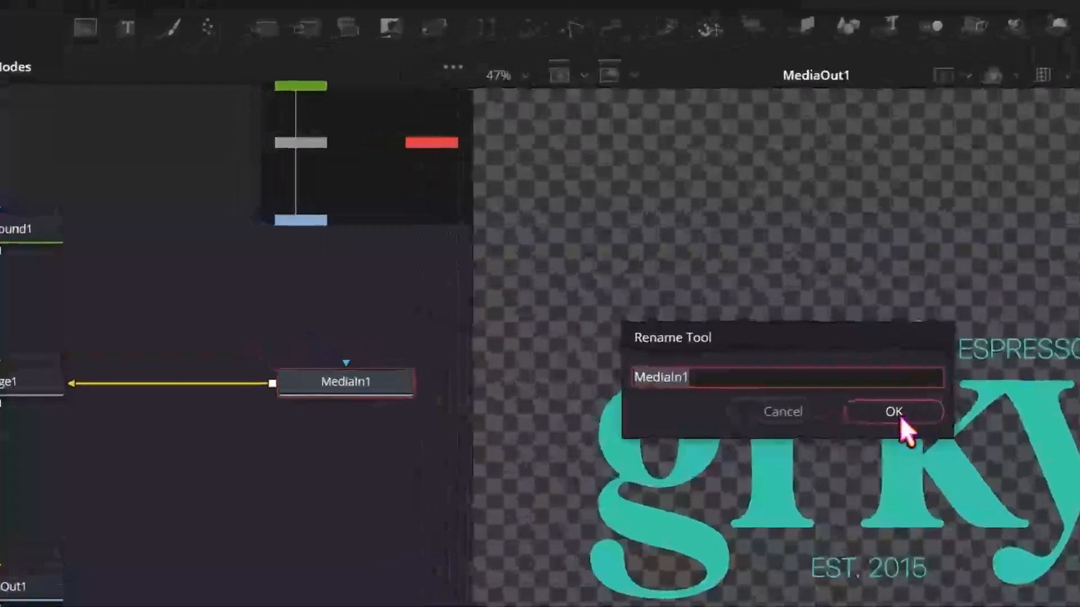
{"action": "type", "text": "g"}
{"action": "left_click", "coordinate": [896, 415]}
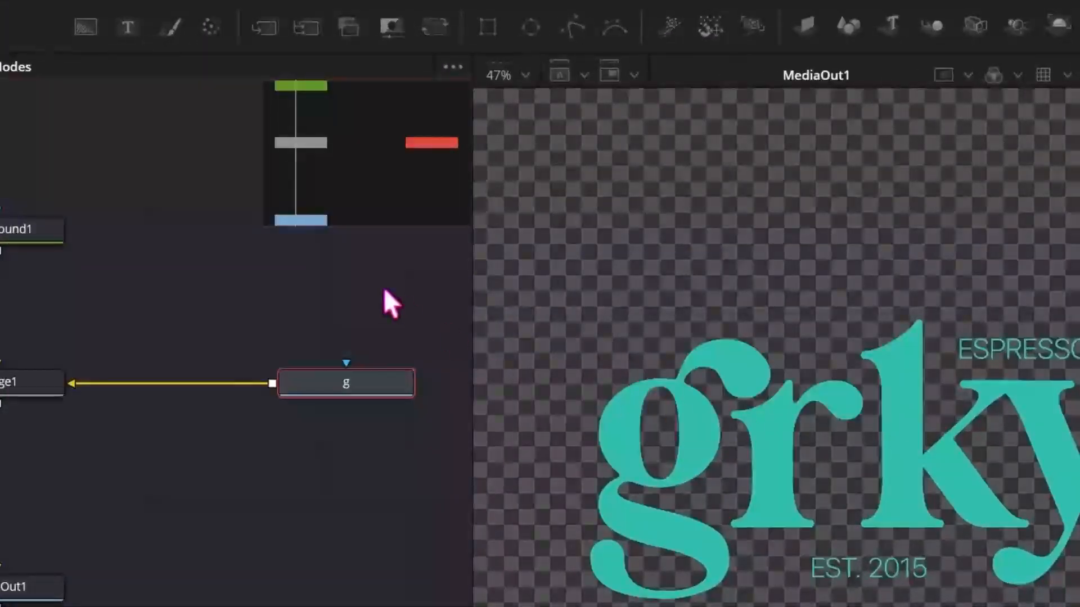
- Add a Polygon mask node and place it just above the g node in the node graph
{"action": "left_click", "coordinate": [574, 25]}
{"action": "left_click_drag", "start_coordinate": [201, 381], "coordinate": [370, 288]}
{"action": "left_click", "coordinate": [348, 340]}
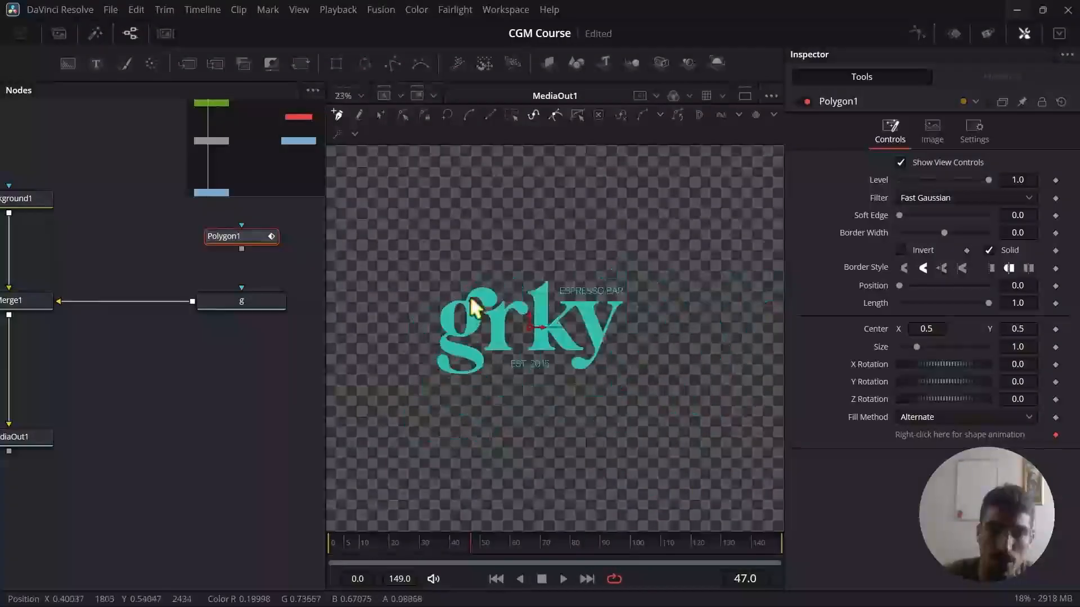
- Start the polygon mask at the top of the g's ear and trace its outer edge down toward the bowl
{"action": "scroll", "coordinate": [740, 427], "scroll_direction": "up", "scroll_amount": 4}
{"action": "scroll", "coordinate": [502, 329], "scroll_direction": "up", "scroll_amount": 8}
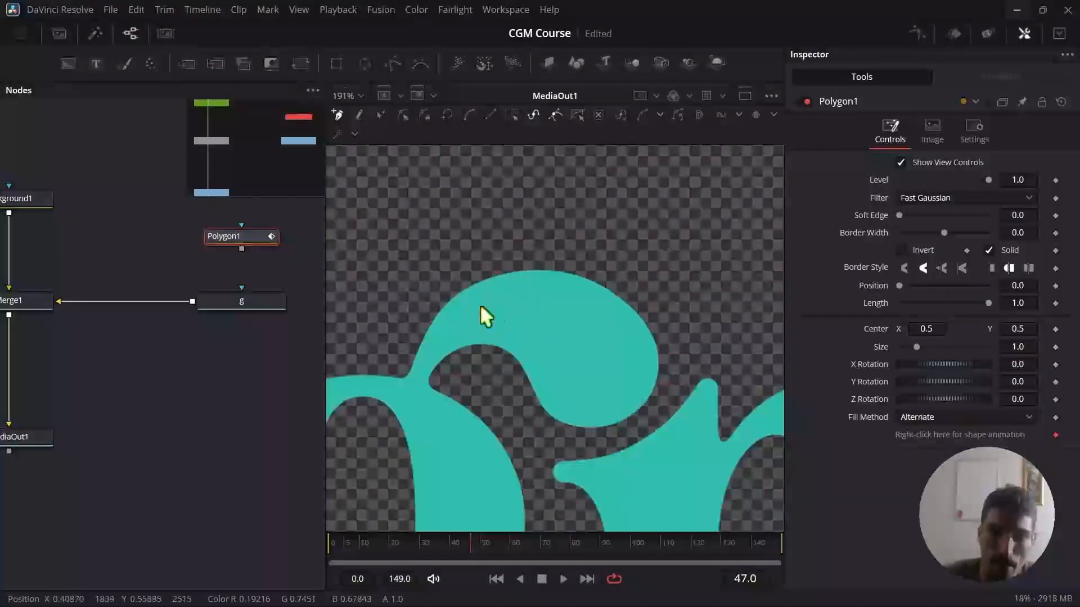
{"action": "scroll", "coordinate": [571, 267], "scroll_direction": "up", "scroll_amount": 2}
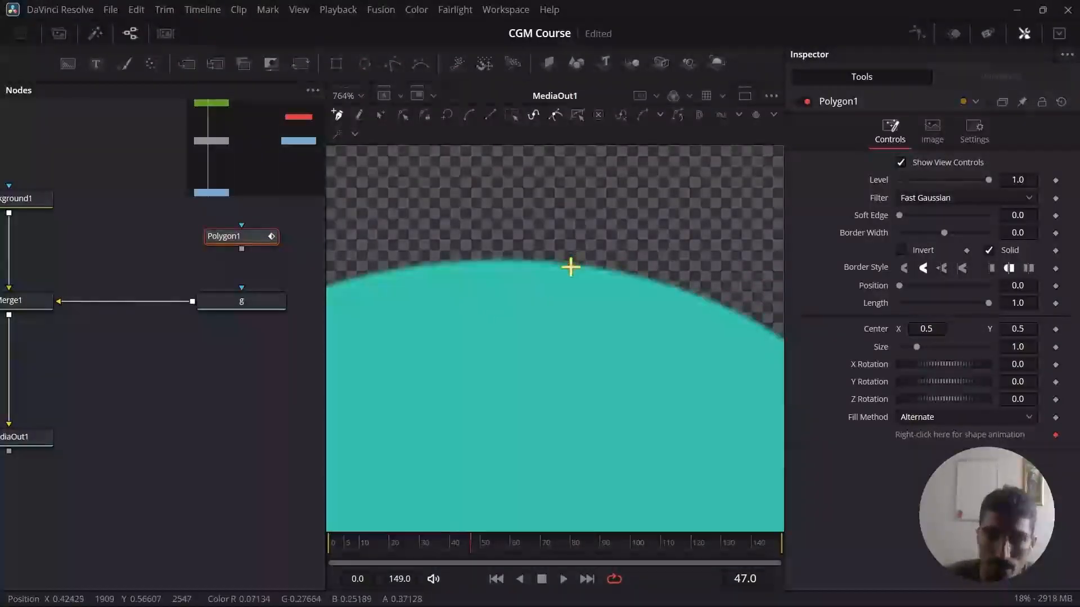
{"action": "left_click", "coordinate": [570, 265]}
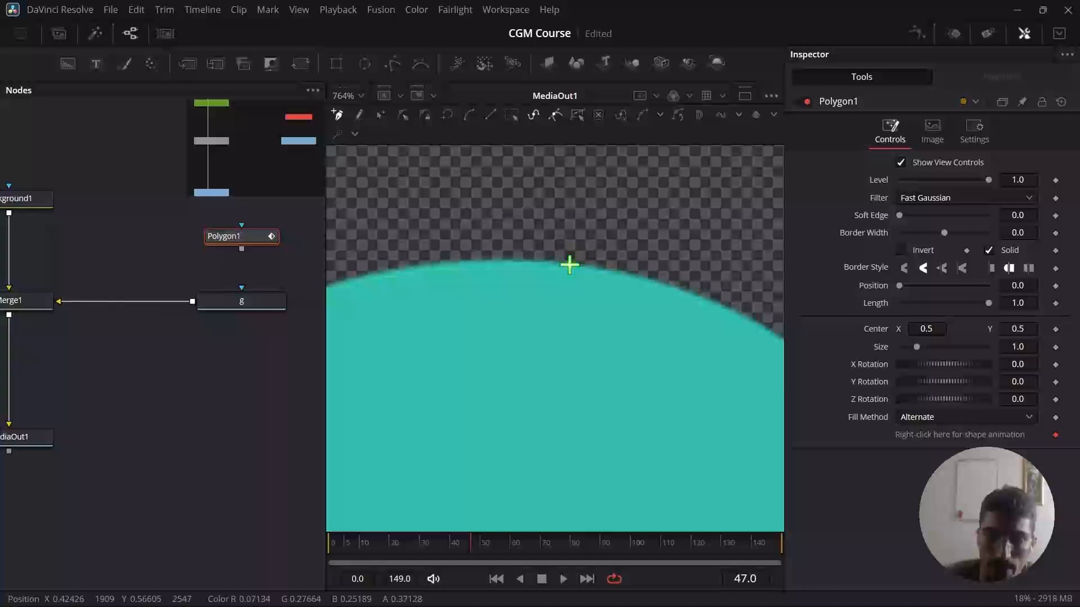
{"action": "left_click", "coordinate": [513, 261]}
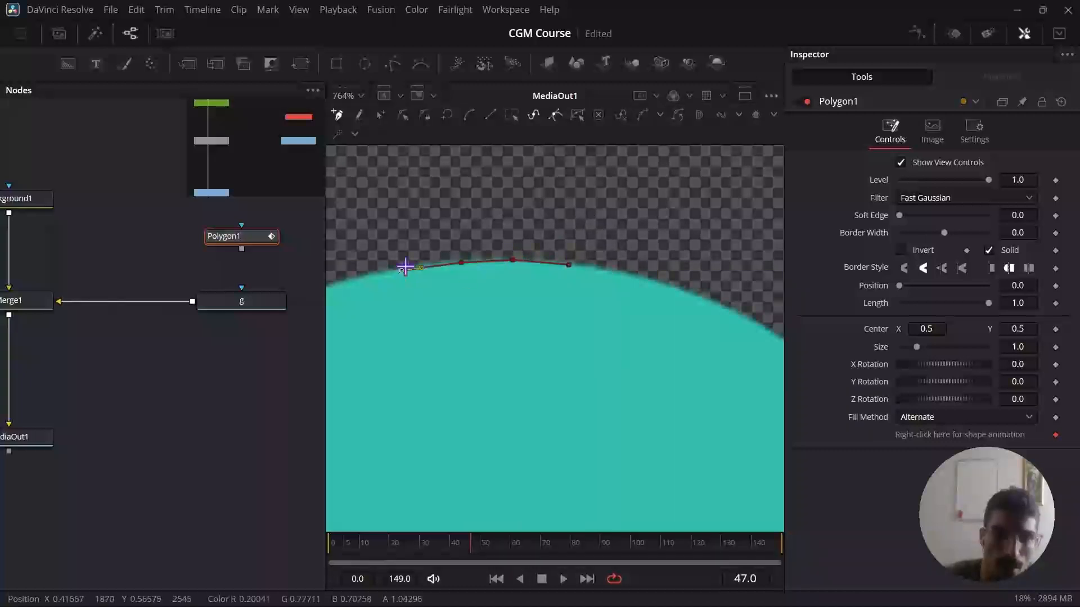
{"action": "scroll", "coordinate": [394, 279], "scroll_direction": "down", "scroll_amount": 4}
{"action": "scroll", "coordinate": [365, 298], "scroll_direction": "up", "scroll_amount": 5}
{"action": "left_click", "coordinate": [463, 302]}
{"action": "left_click", "coordinate": [419, 346]}
{"action": "scroll", "coordinate": [403, 377], "scroll_direction": "down", "scroll_amount": 5}
{"action": "scroll", "coordinate": [369, 411], "scroll_direction": "up", "scroll_amount": 5}
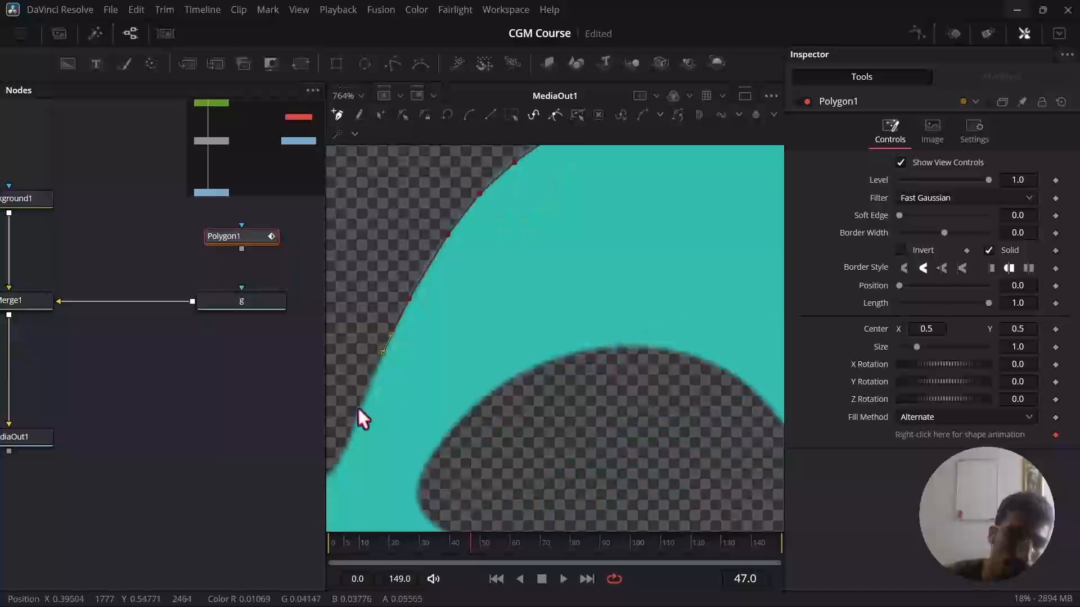
{"action": "scroll", "coordinate": [363, 425], "scroll_direction": "down", "scroll_amount": 5}
{"action": "scroll", "coordinate": [362, 434], "scroll_direction": "up", "scroll_amount": 5}
- Hide the node graph to enlarge the viewer and continue the mask along the top and upper-left edge of the g's bowl
{"action": "left_click", "coordinate": [130, 34]}
{"action": "scroll", "coordinate": [124, 443], "scroll_direction": "down", "scroll_amount": 3}
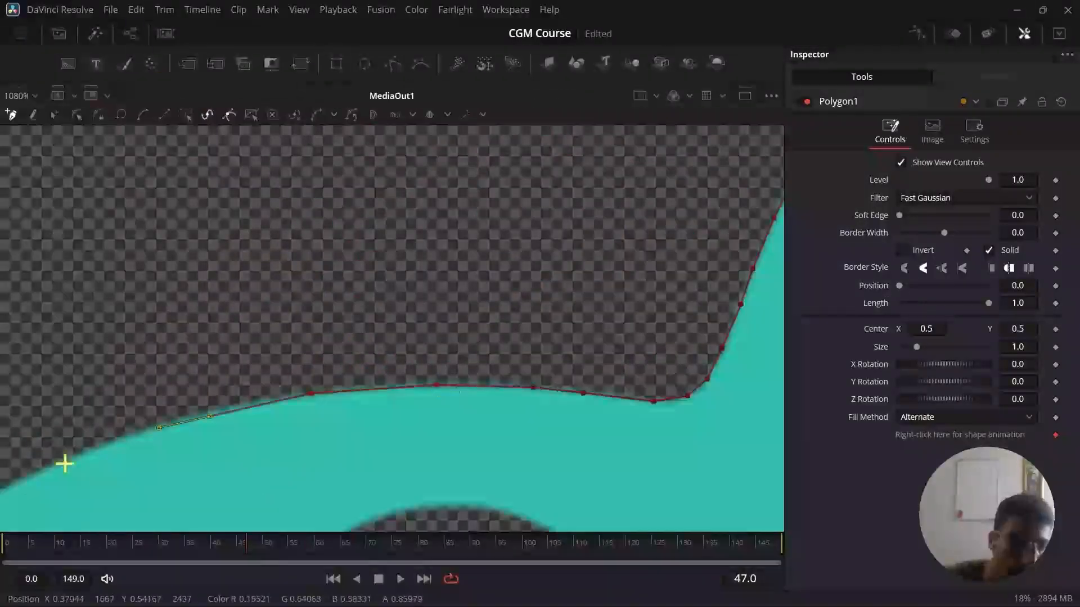
{"action": "scroll", "coordinate": [106, 447], "scroll_direction": "down", "scroll_amount": 3}
{"action": "scroll", "coordinate": [67, 397], "scroll_direction": "up", "scroll_amount": 2}
{"action": "left_click", "coordinate": [36, 439]}
{"action": "scroll", "coordinate": [36, 440], "scroll_direction": "down", "scroll_amount": 4}
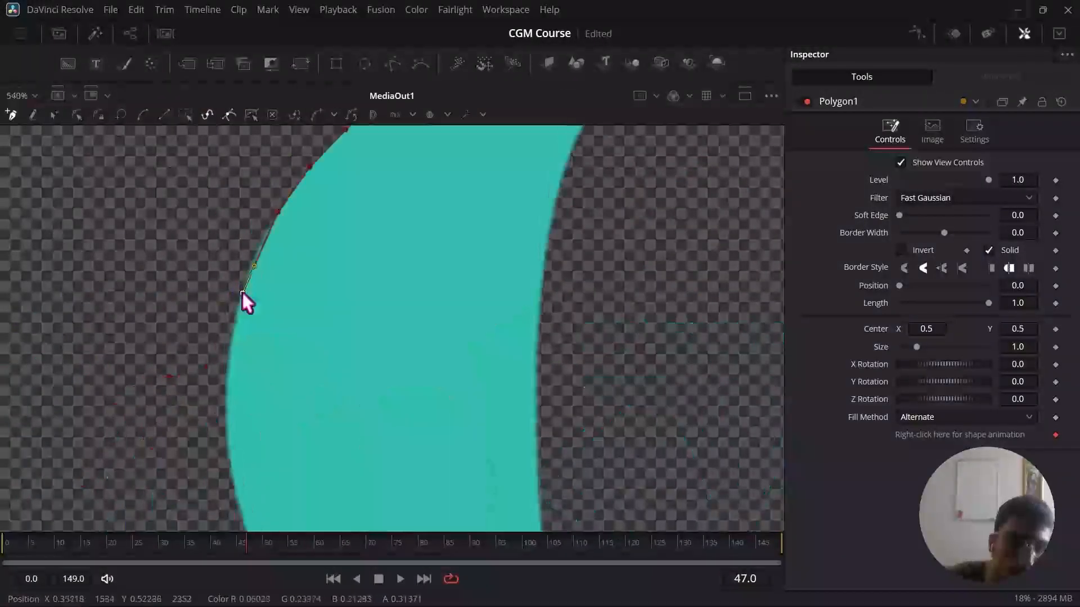
- Trace the mask down the left side of the g's bowl to the notch at the neck
{"action": "left_click", "coordinate": [241, 292]}
{"action": "scroll", "coordinate": [231, 365], "scroll_direction": "down", "scroll_amount": 2}
{"action": "left_click", "coordinate": [241, 392]}
{"action": "scroll", "coordinate": [265, 413], "scroll_direction": "down", "scroll_amount": 2}
{"action": "left_click", "coordinate": [296, 357]}
{"action": "left_click", "coordinate": [324, 389]}
{"action": "scroll", "coordinate": [380, 451], "scroll_direction": "up", "scroll_amount": 2}
{"action": "scroll", "coordinate": [393, 482], "scroll_direction": "down", "scroll_amount": 4}
{"action": "scroll", "coordinate": [388, 496], "scroll_direction": "up", "scroll_amount": 2}
{"action": "left_click", "coordinate": [333, 387]}
{"action": "left_click", "coordinate": [336, 460]}
- Trace the mask around the outer left curve below the neck and along the lower edge of the g's diagonal stroke
{"action": "scroll", "coordinate": [342, 453], "scroll_direction": "down", "scroll_amount": 3}
{"action": "left_click", "coordinate": [365, 367]}
{"action": "left_click", "coordinate": [396, 404]}
{"action": "left_click", "coordinate": [499, 475]}
{"action": "scroll", "coordinate": [498, 476], "scroll_direction": "down", "scroll_amount": 3}
{"action": "left_click", "coordinate": [482, 410]}
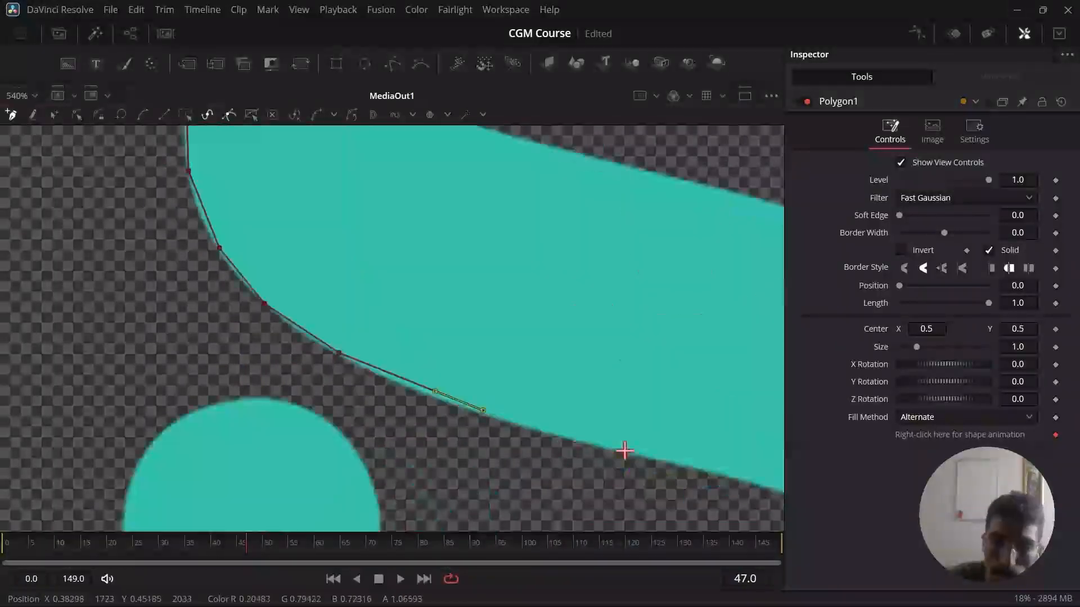
{"action": "left_click", "coordinate": [629, 450]}
{"action": "left_click", "coordinate": [754, 484]}
- Trace the mask around the inner edge of the g's open tail loop
{"action": "scroll", "coordinate": [753, 484], "scroll_direction": "right", "scroll_amount": 4}
{"action": "left_click", "coordinate": [659, 474]}
{"action": "scroll", "coordinate": [659, 475], "scroll_direction": "down", "scroll_amount": 3}
{"action": "left_click", "coordinate": [495, 482]}
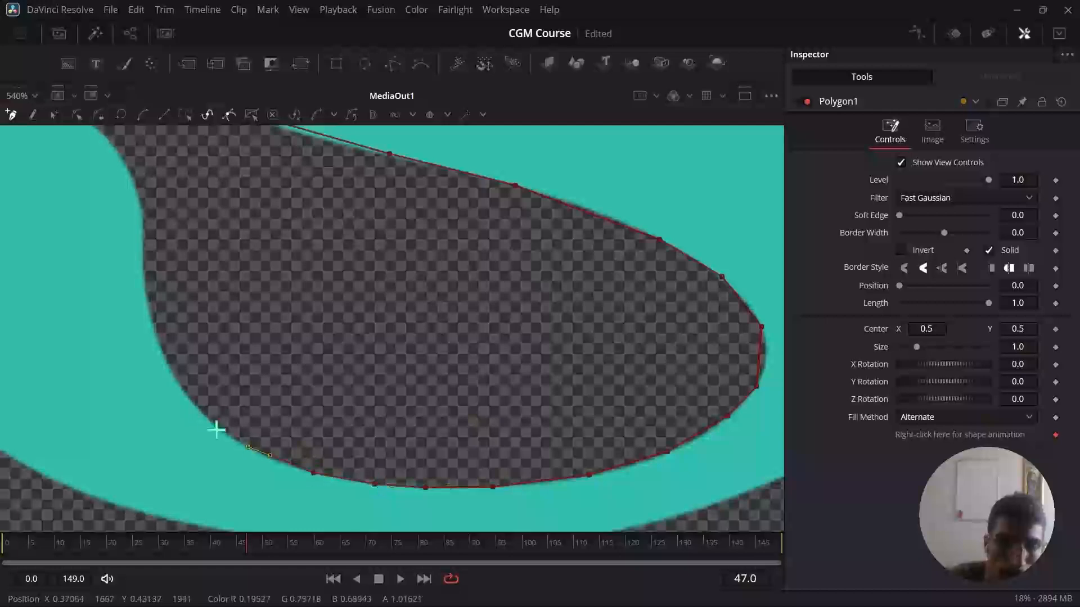
{"action": "left_click", "coordinate": [248, 448]}
{"action": "scroll", "coordinate": [164, 367], "scroll_direction": "up", "scroll_amount": 2}
{"action": "left_click", "coordinate": [145, 347]}
- Trace the mask over the rounded terminal at the left end of the g's tail and down its outer side
{"action": "scroll", "coordinate": [145, 347], "scroll_direction": "up", "scroll_amount": 3}
{"action": "left_click", "coordinate": [83, 288]}
{"action": "left_click", "coordinate": [40, 273]}
{"action": "scroll", "coordinate": [42, 274], "scroll_direction": "up", "scroll_amount": 2}
{"action": "left_click", "coordinate": [185, 305]}
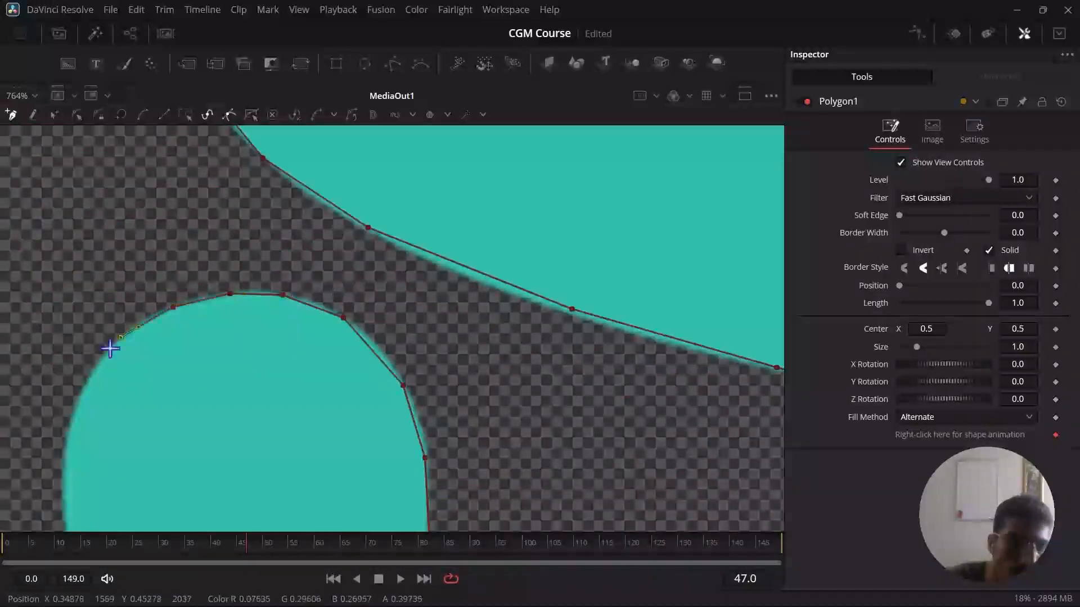
{"action": "scroll", "coordinate": [116, 335], "scroll_direction": "down", "scroll_amount": 6}
{"action": "left_click", "coordinate": [86, 313]}
{"action": "left_click", "coordinate": [64, 375]}
{"action": "left_click", "coordinate": [79, 416]}
{"action": "left_click", "coordinate": [113, 447]}
- Trace the mask along the bottom outer edge of the g's tail to its right-hand curve
{"action": "left_click", "coordinate": [162, 450]}
{"action": "left_click", "coordinate": [270, 461]}
{"action": "left_click", "coordinate": [415, 503]}
{"action": "scroll", "coordinate": [416, 503], "scroll_direction": "down", "scroll_amount": 2}
{"action": "left_click", "coordinate": [653, 482]}
{"action": "scroll", "coordinate": [754, 463], "scroll_direction": "right", "scroll_amount": 4}
{"action": "left_click", "coordinate": [636, 427]}
{"action": "left_click", "coordinate": [655, 371]}
- Trace the mask up the right side of the g's tail and onto the upper edge of its diagonal stroke
{"action": "scroll", "coordinate": [655, 371], "scroll_direction": "up", "scroll_amount": 2}
{"action": "left_click", "coordinate": [655, 399]}
{"action": "scroll", "coordinate": [630, 342], "scroll_direction": "up", "scroll_amount": 1}
{"action": "left_click", "coordinate": [605, 332]}
{"action": "left_click", "coordinate": [558, 296]}
{"action": "left_click", "coordinate": [490, 265]}
{"action": "left_click", "coordinate": [421, 242]}
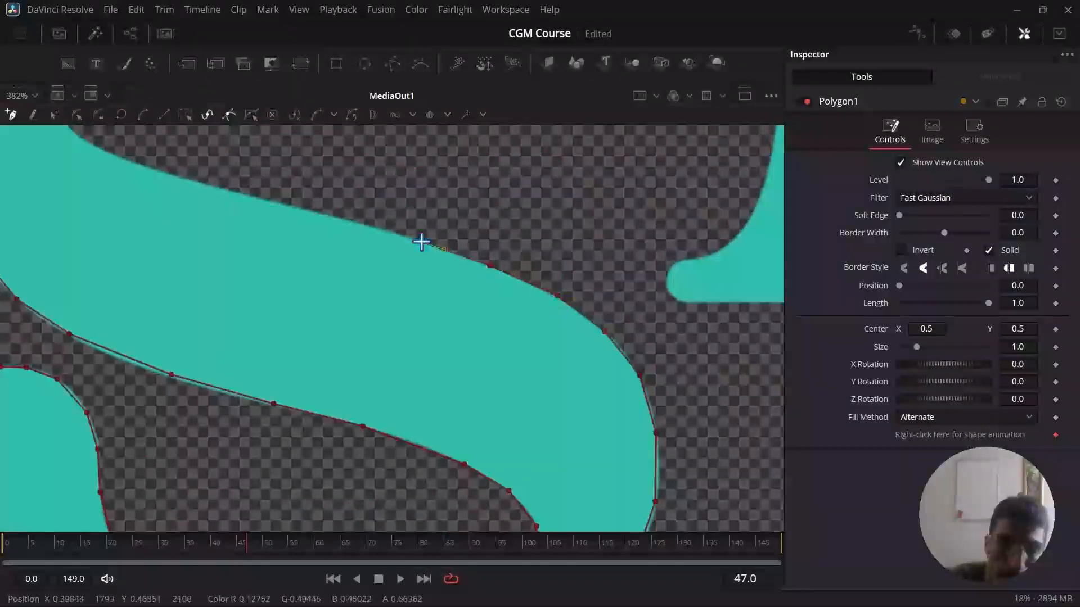
- Trace the mask around the closed end of the gap at the neck and along the underside of the g's bowl
{"action": "scroll", "coordinate": [394, 247], "scroll_direction": "up", "scroll_amount": 3}
{"action": "left_click", "coordinate": [332, 317]}
{"action": "left_click", "coordinate": [260, 299]}
{"action": "left_click", "coordinate": [202, 180]}
{"action": "scroll", "coordinate": [338, 242], "scroll_direction": "up", "scroll_amount": 1}
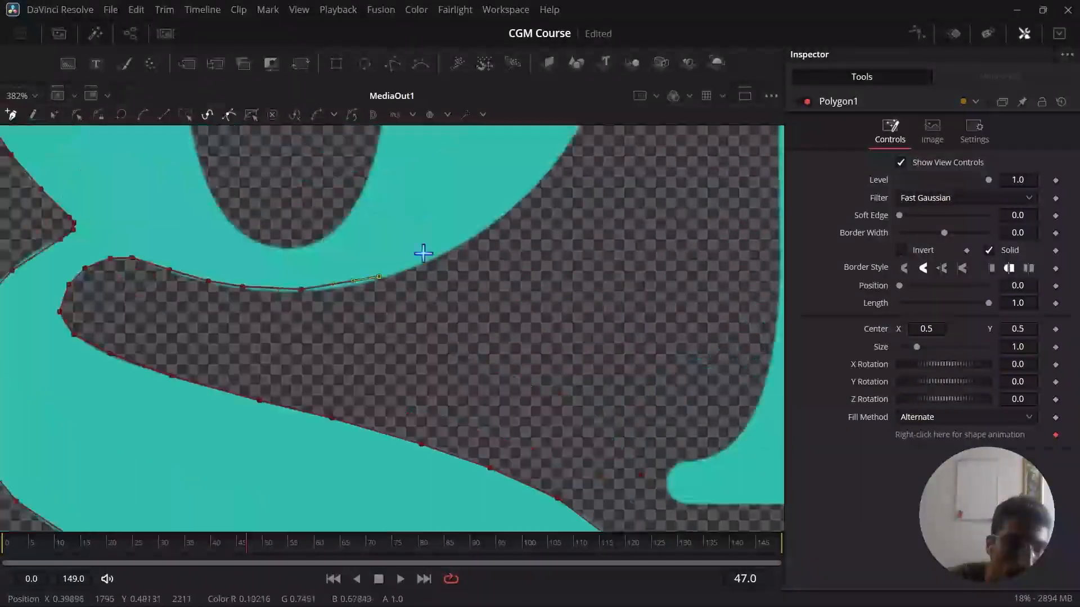
{"action": "scroll", "coordinate": [425, 253], "scroll_direction": "up", "scroll_amount": 2}
{"action": "left_click", "coordinate": [207, 307]}
{"action": "left_click", "coordinate": [337, 295]}
- Trace the mask up the right edge of the g's bowl toward the ear
{"action": "scroll", "coordinate": [527, 270], "scroll_direction": "up", "scroll_amount": 3}
{"action": "left_click", "coordinate": [626, 244]}
{"action": "left_click", "coordinate": [678, 304]}
{"action": "left_click", "coordinate": [677, 231]}
{"action": "scroll", "coordinate": [652, 227], "scroll_direction": "up", "scroll_amount": 3}
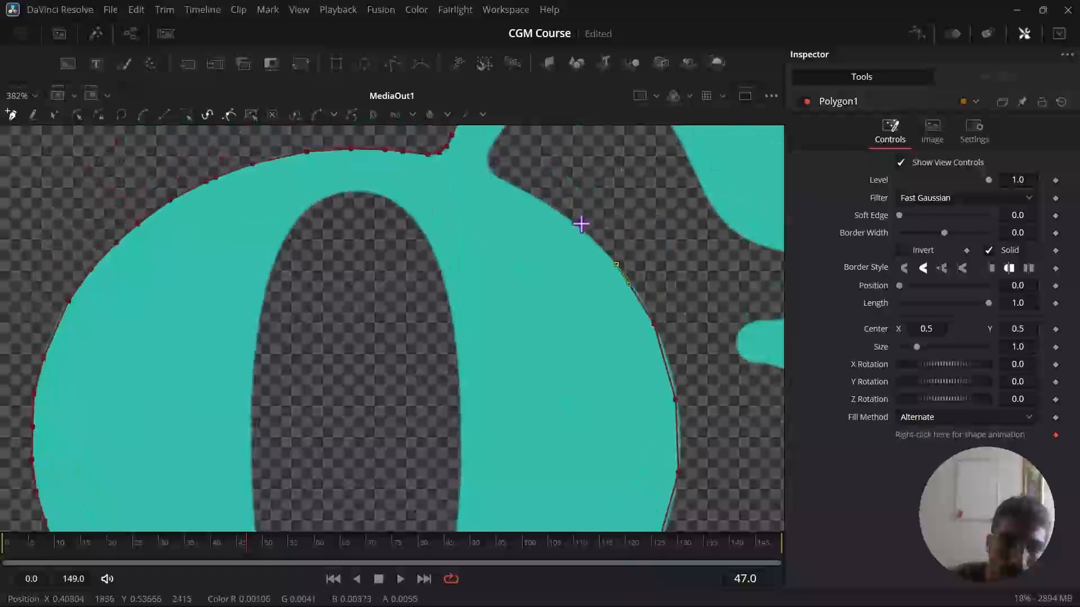
{"action": "left_click", "coordinate": [568, 221]}
- Trace the mask around the corner where bowl and ear meet and along the ear's inner curve
{"action": "scroll", "coordinate": [496, 209], "scroll_direction": "up", "scroll_amount": 1}
{"action": "left_click", "coordinate": [588, 198]}
{"action": "left_click", "coordinate": [649, 183]}
{"action": "left_click", "coordinate": [698, 187]}
{"action": "scroll", "coordinate": [698, 187], "scroll_direction": "right", "scroll_amount": 3}
{"action": "left_click", "coordinate": [566, 237]}
{"action": "left_click", "coordinate": [588, 283]}
{"action": "left_click", "coordinate": [612, 331]}
{"action": "left_click", "coordinate": [652, 377]}
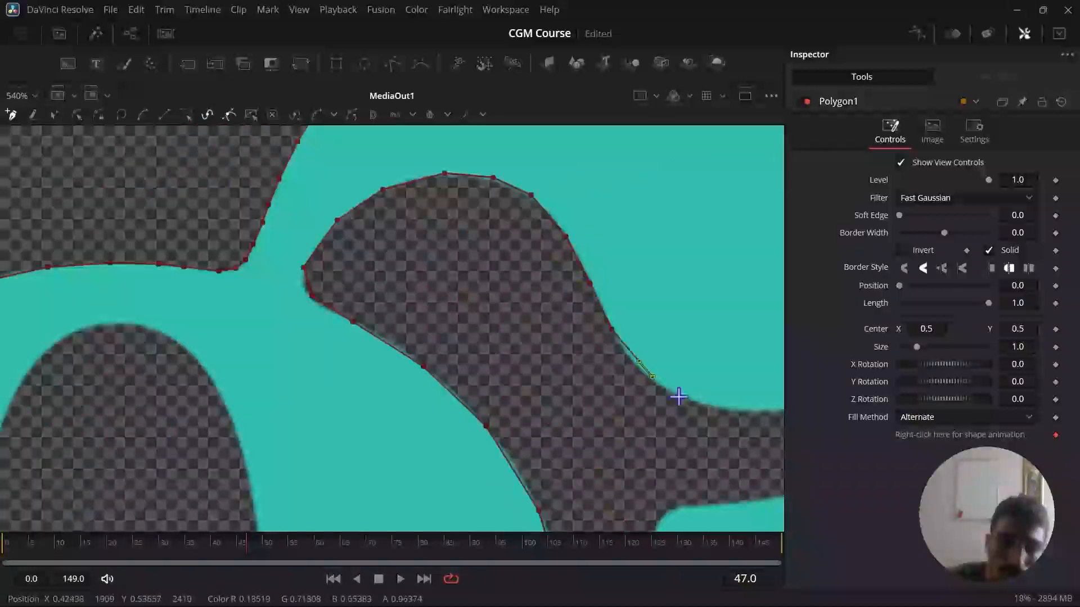
- Trace around the ear's rounded end back to the first point and close the g mask
{"action": "left_click", "coordinate": [744, 411]}
{"action": "scroll", "coordinate": [744, 411], "scroll_direction": "down", "scroll_amount": 2}
{"action": "left_click", "coordinate": [588, 394]}
{"action": "left_click", "coordinate": [631, 353]}
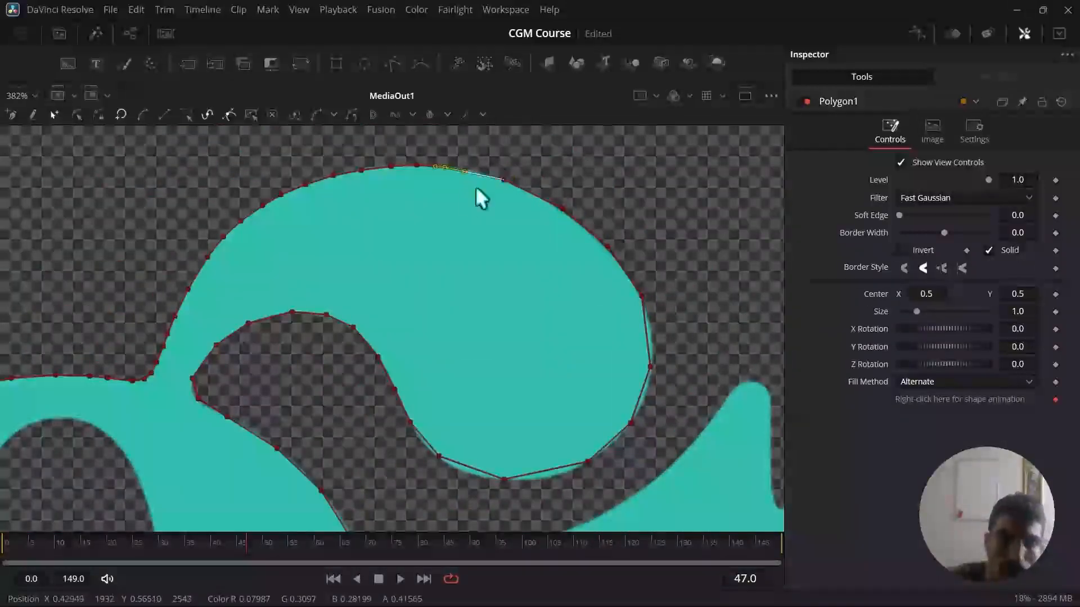
- Examine the closed mask outline around the whole g for places where it departs from the letter's edge
{"action": "scroll", "coordinate": [476, 191], "scroll_direction": "down", "scroll_amount": 5}
{"action": "left_click_drag", "start_coordinate": [282, 243], "coordinate": [338, 171]}
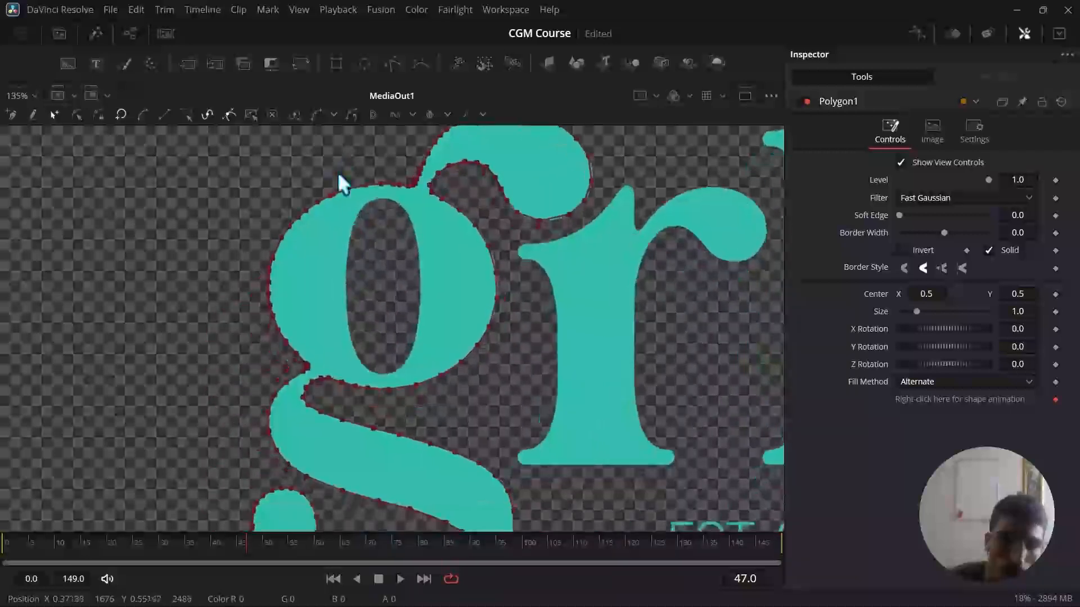
{"action": "left_click_drag", "start_coordinate": [196, 400], "coordinate": [236, 328]}
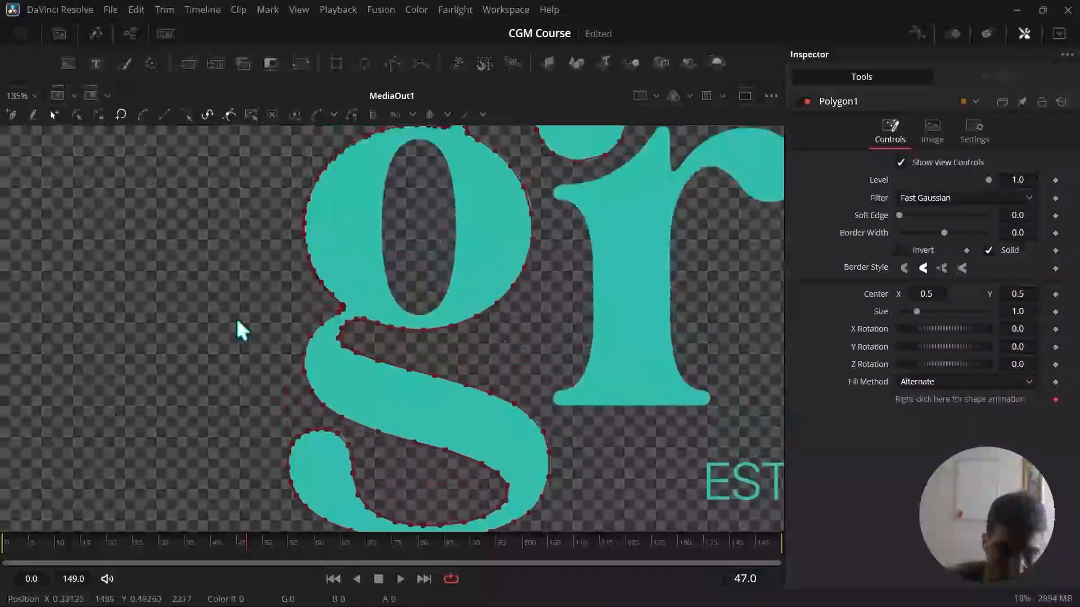
{"action": "scroll", "coordinate": [360, 255], "scroll_direction": "up", "scroll_amount": 5}
{"action": "scroll", "coordinate": [488, 293], "scroll_direction": "up", "scroll_amount": 6}
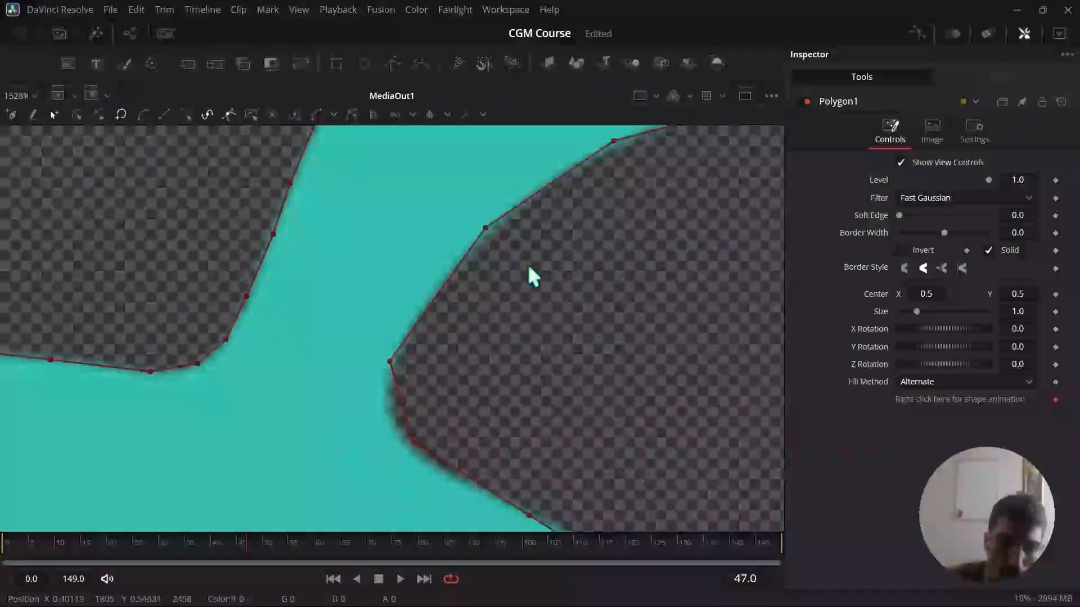
{"action": "scroll", "coordinate": [532, 270], "scroll_direction": "down", "scroll_amount": 6}
{"action": "scroll", "coordinate": [496, 333], "scroll_direction": "down", "scroll_amount": 5}
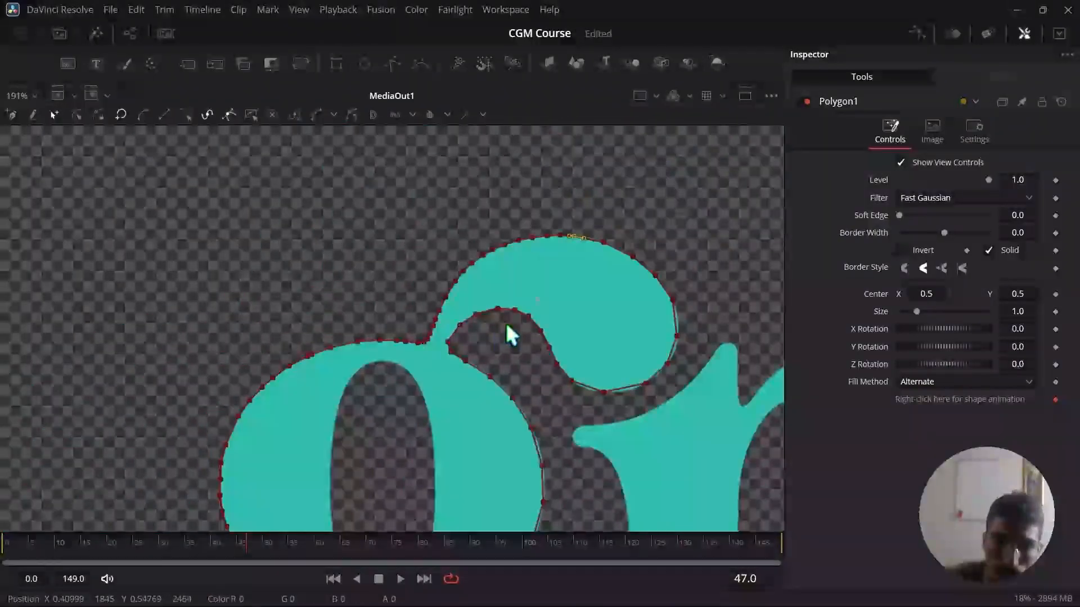
{"action": "scroll", "coordinate": [520, 361], "scroll_direction": "up", "scroll_amount": 2}
{"action": "scroll", "coordinate": [528, 363], "scroll_direction": "down", "scroll_amount": 4}
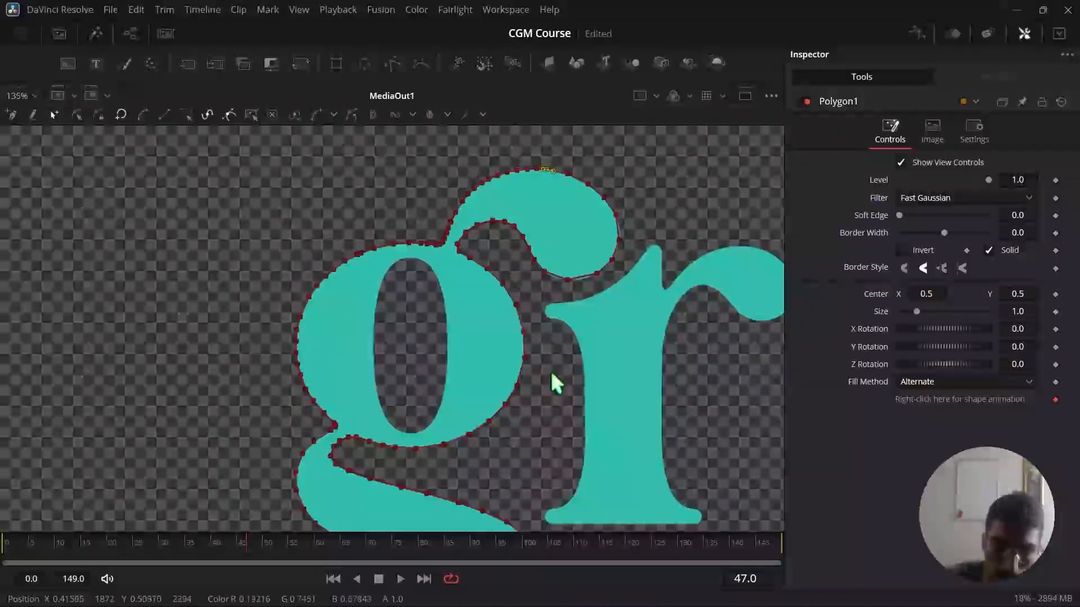
{"action": "left_click_drag", "start_coordinate": [541, 279], "coordinate": [539, 289]}
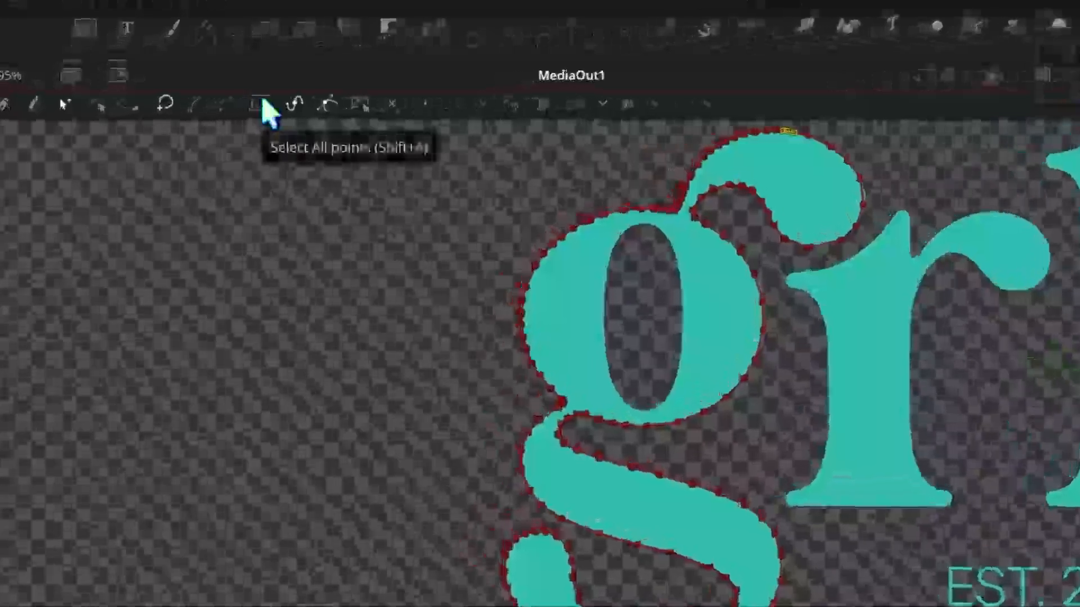
- Select all points of the g mask and smooth them
{"action": "left_click", "coordinate": [186, 116]}
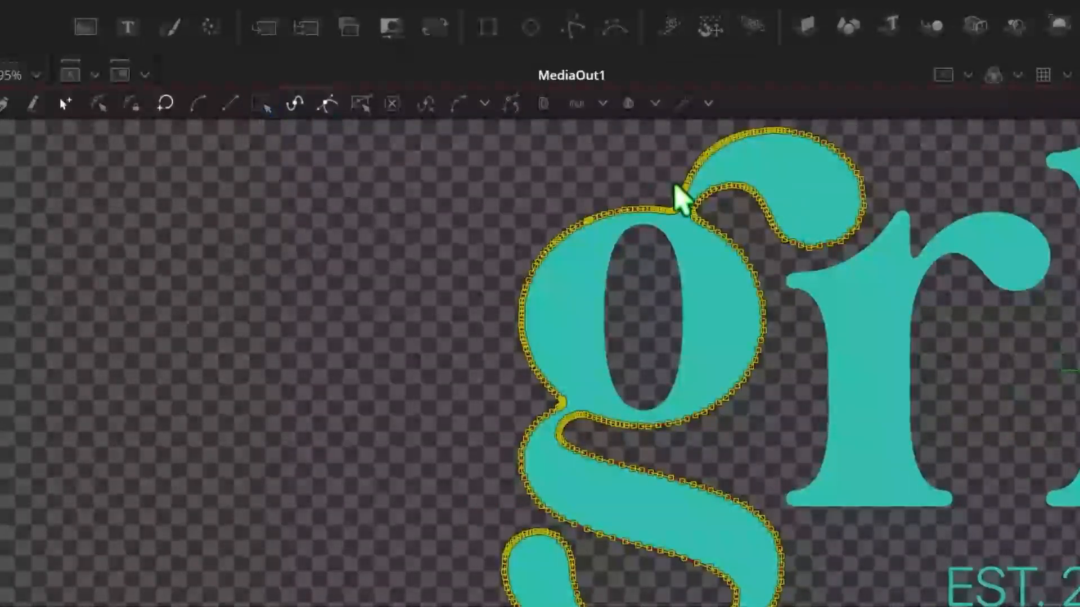
{"action": "scroll", "coordinate": [674, 194], "scroll_direction": "up", "scroll_amount": 4}
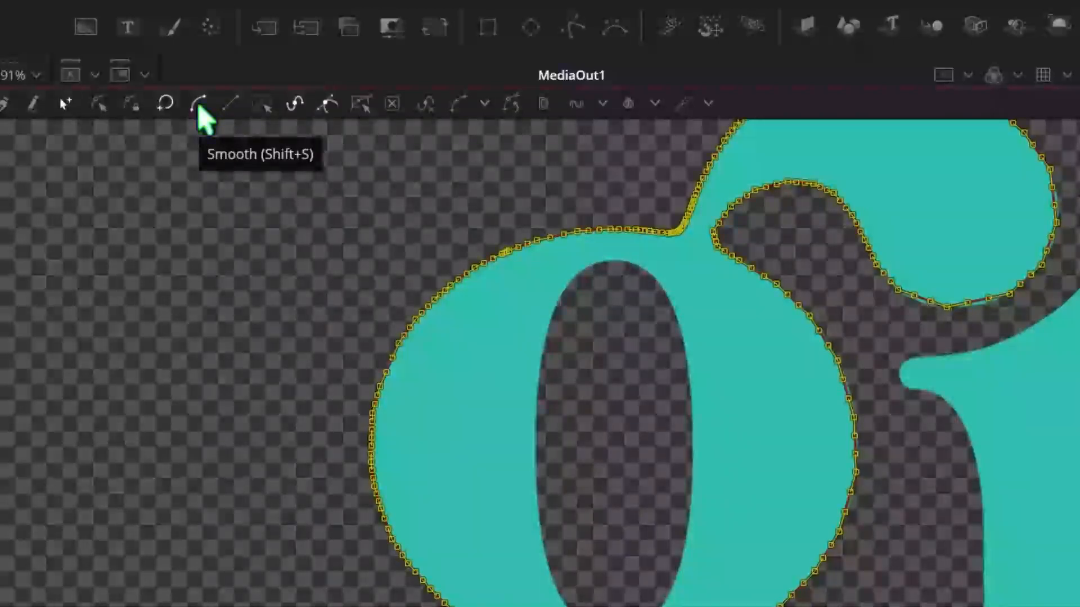
{"action": "scroll", "coordinate": [793, 241], "scroll_direction": "up", "scroll_amount": 3}
{"action": "scroll", "coordinate": [793, 240], "scroll_direction": "up", "scroll_amount": 5}
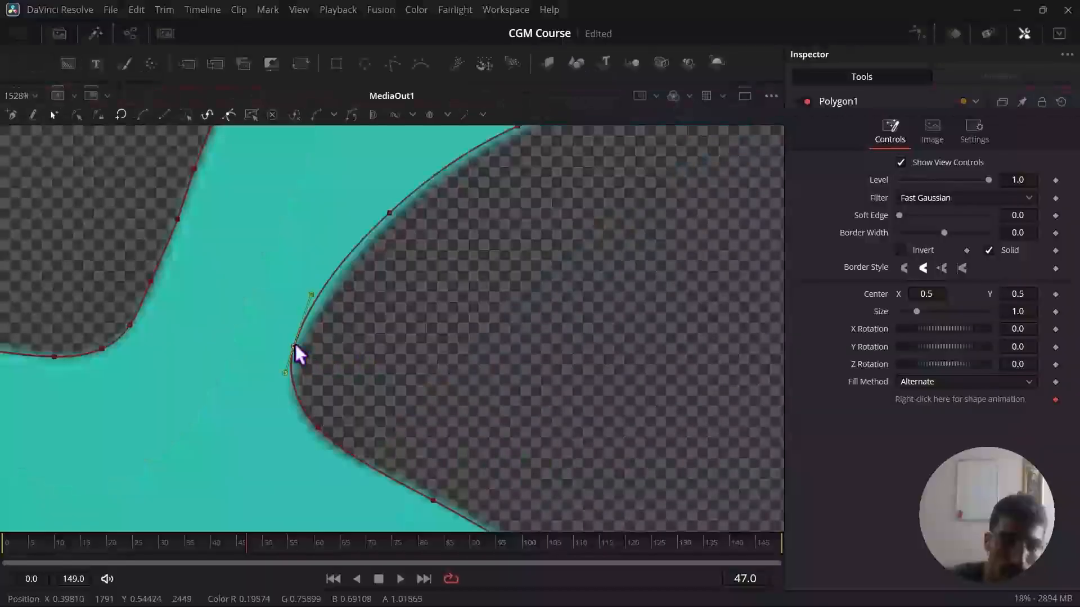
- Fine-tune the mask points at the inner corner between the g's ear and bowl to fit the edge
{"action": "left_click_drag", "start_coordinate": [294, 346], "coordinate": [301, 353]}
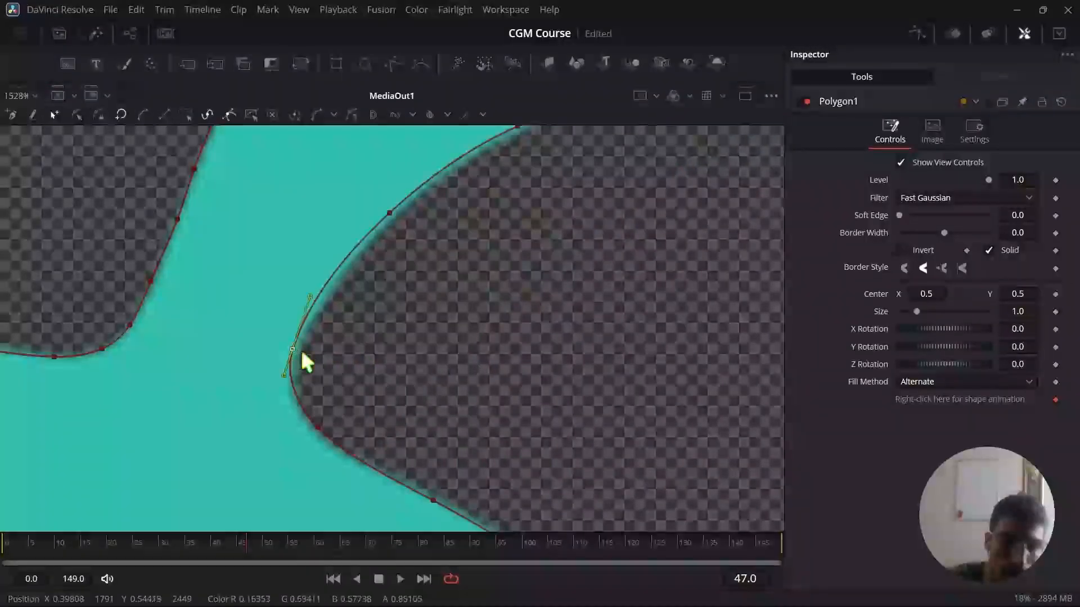
{"action": "left_click_drag", "start_coordinate": [317, 426], "coordinate": [315, 432]}
{"action": "left_click_drag", "start_coordinate": [292, 349], "coordinate": [293, 351]}
{"action": "scroll", "coordinate": [393, 345], "scroll_direction": "down", "scroll_amount": 5}
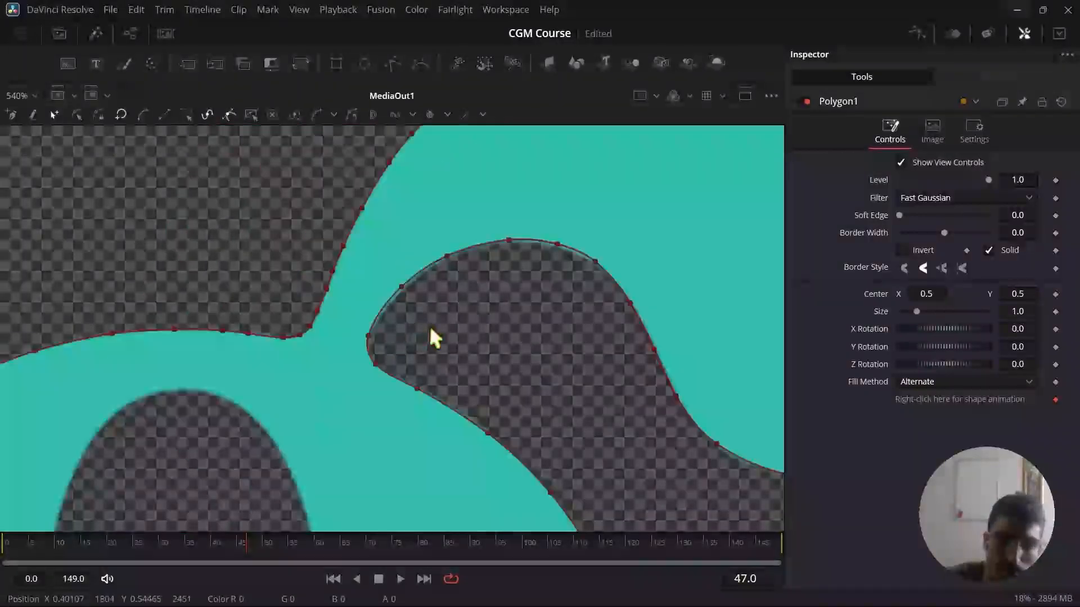
- Adjust the mask point on the lower-right outer curve of the g's tail to follow the letter's edge
{"action": "left_click_drag", "start_coordinate": [551, 387], "coordinate": [647, 213]}
{"action": "left_click_drag", "start_coordinate": [432, 436], "coordinate": [445, 292]}
{"action": "left_click_drag", "start_coordinate": [497, 348], "coordinate": [511, 225]}
{"action": "left_click_drag", "start_coordinate": [440, 397], "coordinate": [405, 317]}
{"action": "scroll", "coordinate": [536, 393], "scroll_direction": "up", "scroll_amount": 5}
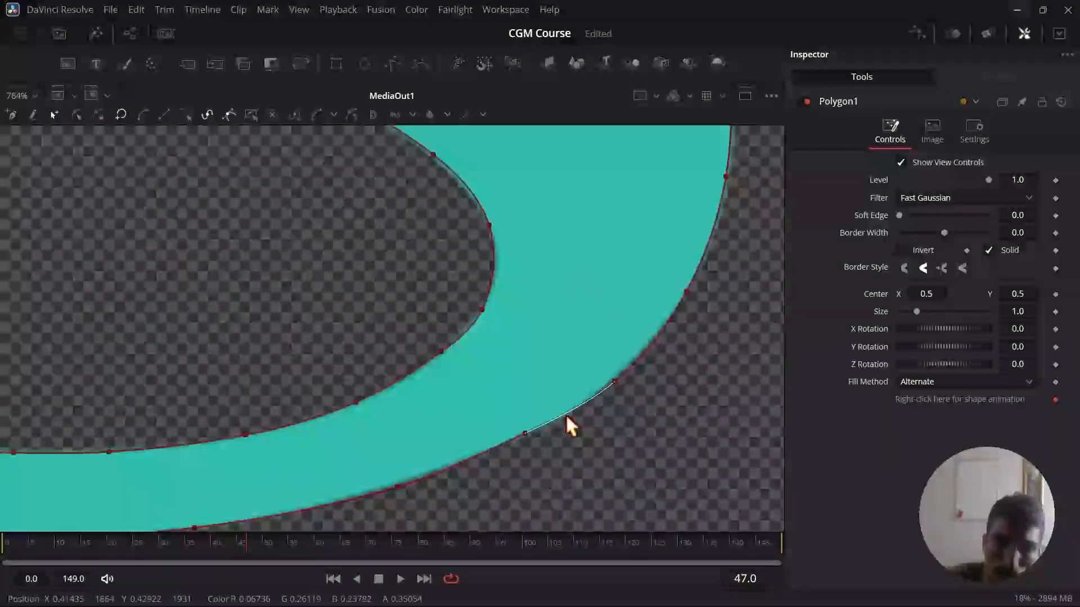
{"action": "left_click", "coordinate": [615, 383]}
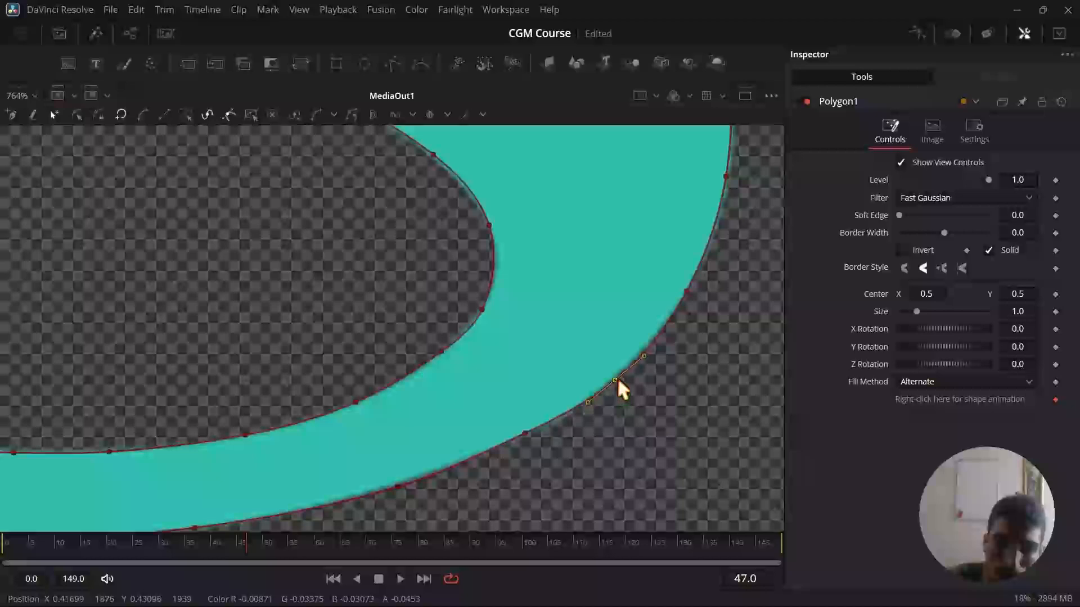
{"action": "scroll", "coordinate": [360, 250], "scroll_direction": "down", "scroll_amount": 6}
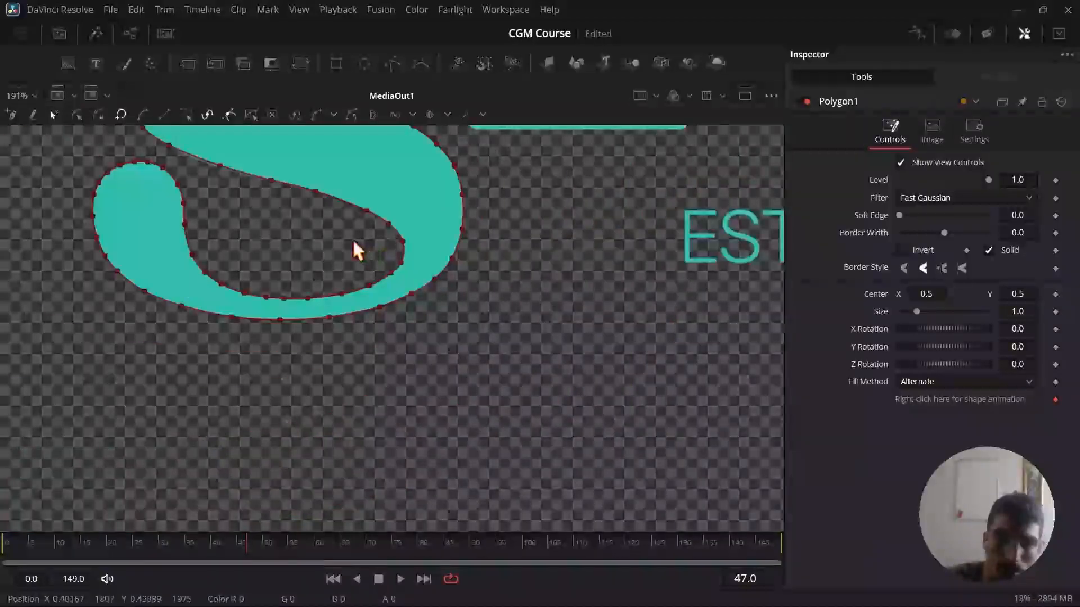
- Set the g mask's border width to 0.022 and inspect the mask edge around the neck
{"action": "scroll", "coordinate": [352, 386], "scroll_direction": "up", "scroll_amount": 2}
{"action": "scroll", "coordinate": [274, 362], "scroll_direction": "up", "scroll_amount": 2}
{"action": "scroll", "coordinate": [270, 352], "scroll_direction": "up", "scroll_amount": 4}
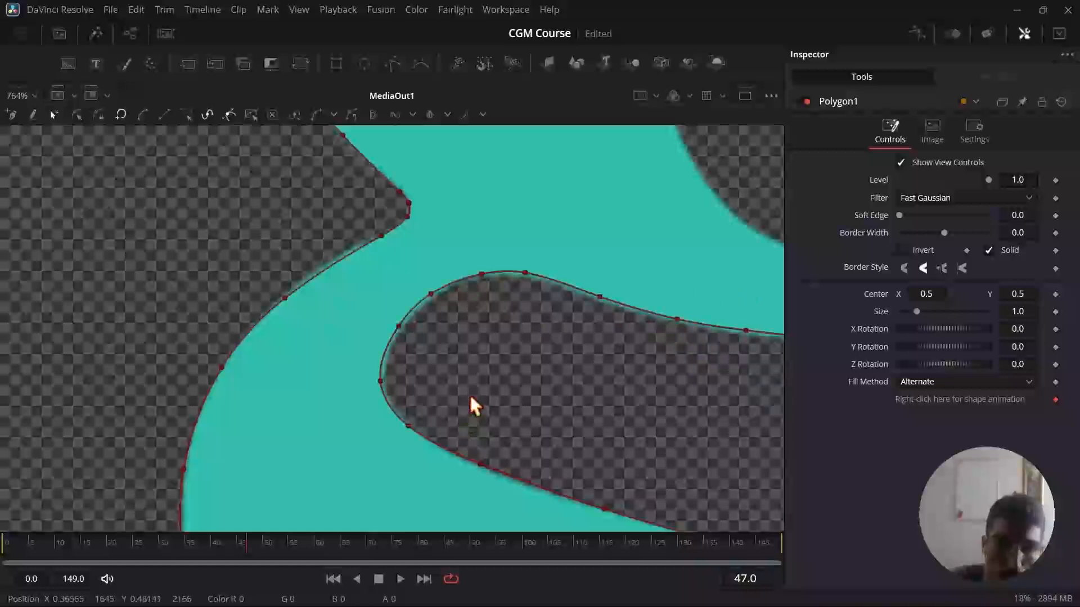
{"action": "scroll", "coordinate": [266, 298], "scroll_direction": "up", "scroll_amount": 2}
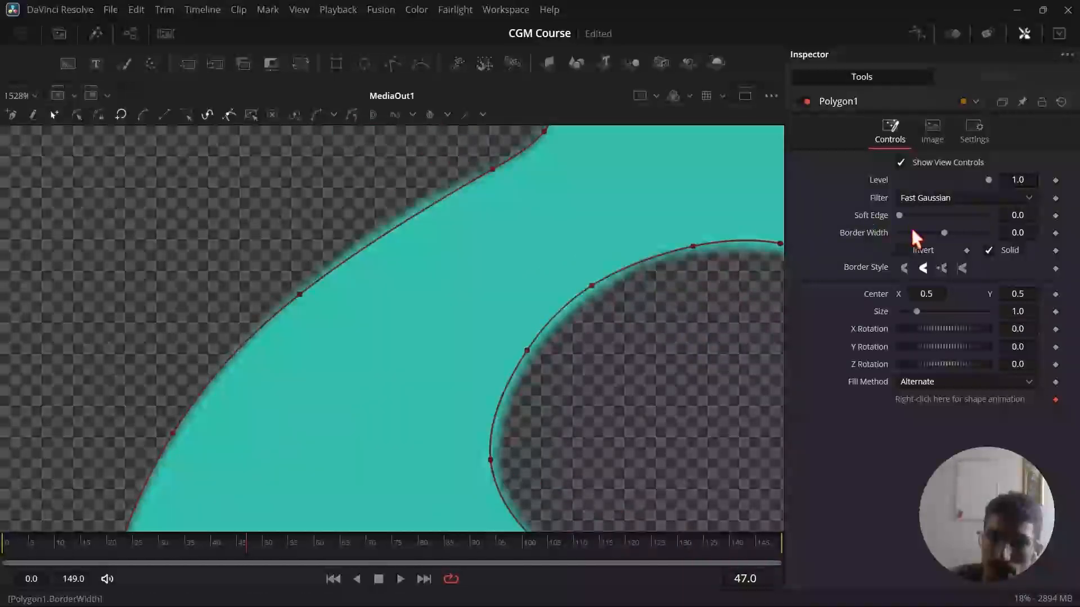
{"action": "left_click_drag", "start_coordinate": [900, 216], "coordinate": [939, 237]}
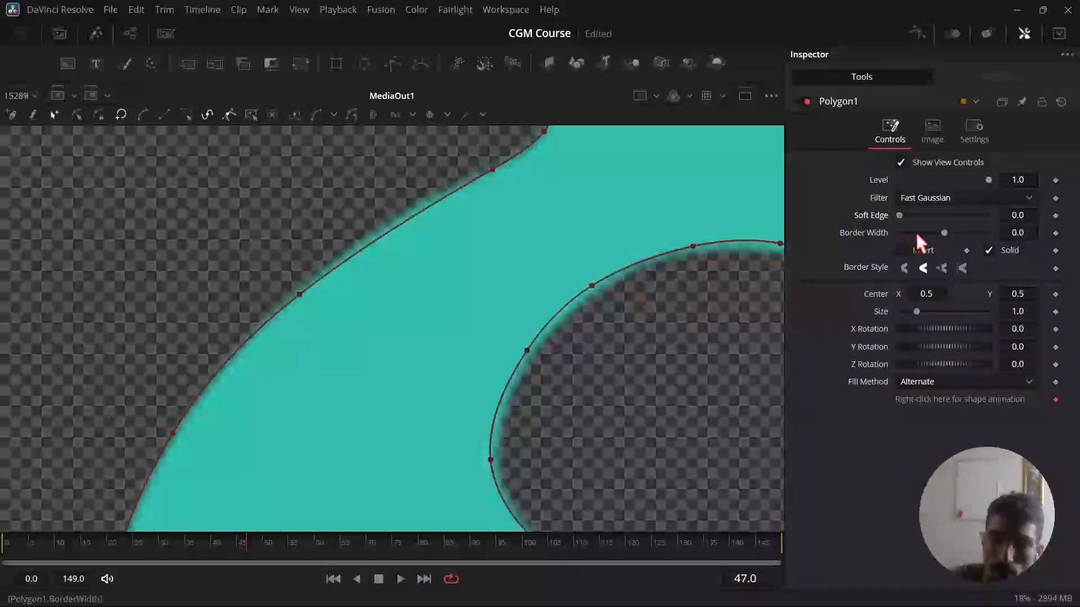
{"action": "left_click_drag", "start_coordinate": [944, 233], "coordinate": [950, 233]}
{"action": "scroll", "coordinate": [549, 260], "scroll_direction": "up", "scroll_amount": 4}
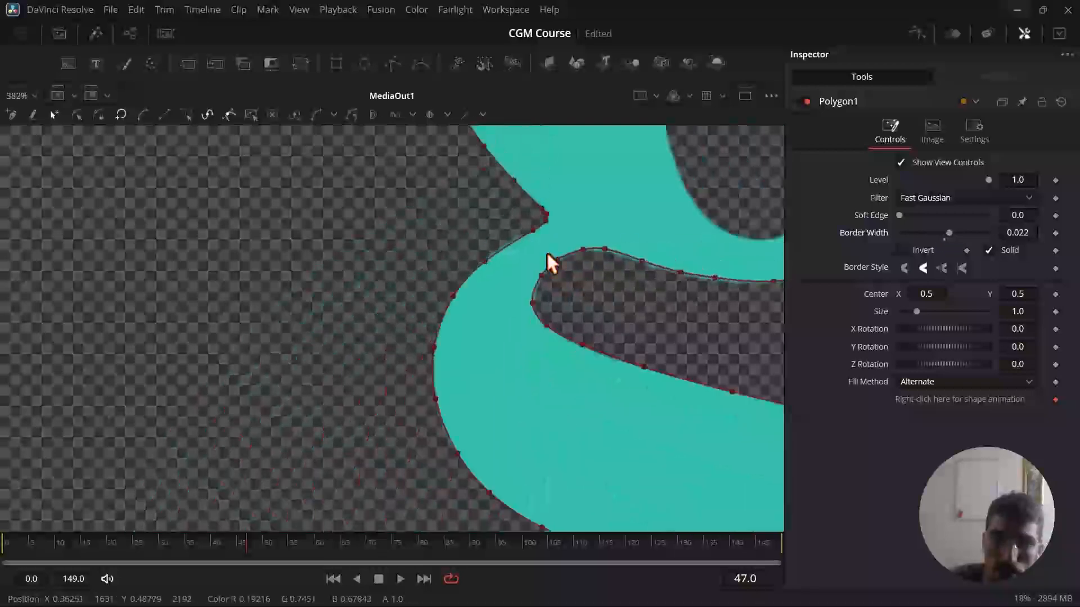
{"action": "scroll", "coordinate": [549, 258], "scroll_direction": "up", "scroll_amount": 9}
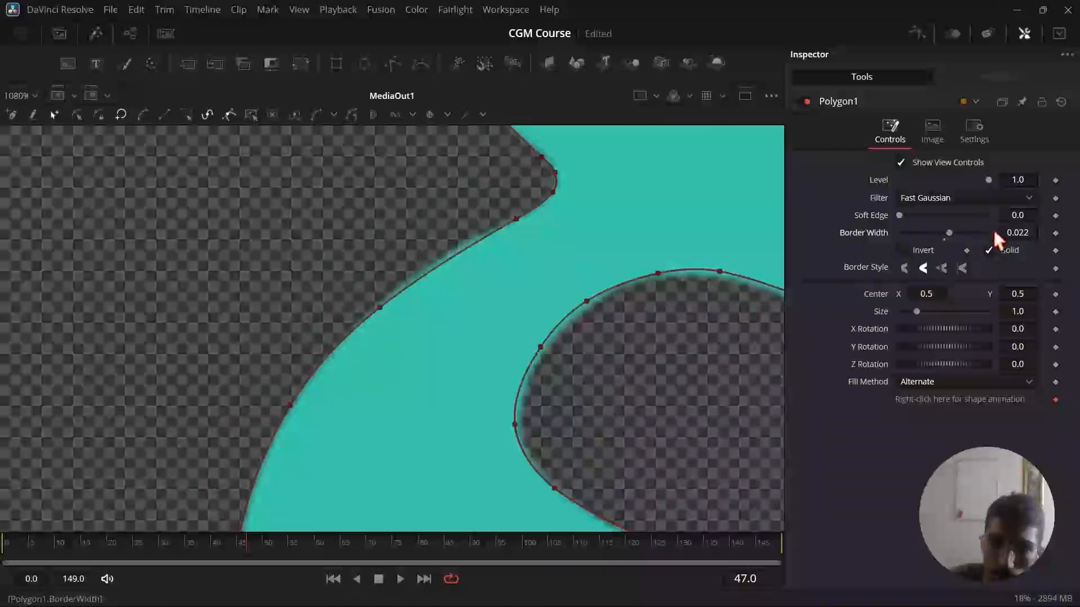
- Set the g mask's border width to 0.01 and check the mask edge along the neck and ear
{"action": "left_click_drag", "start_coordinate": [1018, 233], "coordinate": [1006, 232]}
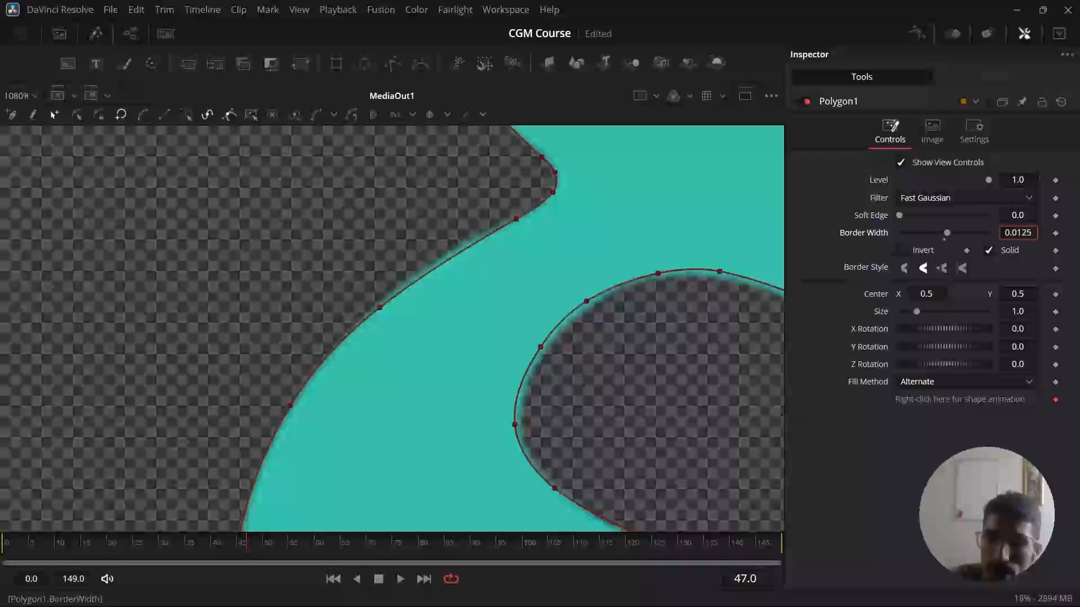
{"action": "scroll", "coordinate": [514, 256], "scroll_direction": "down", "scroll_amount": 12}
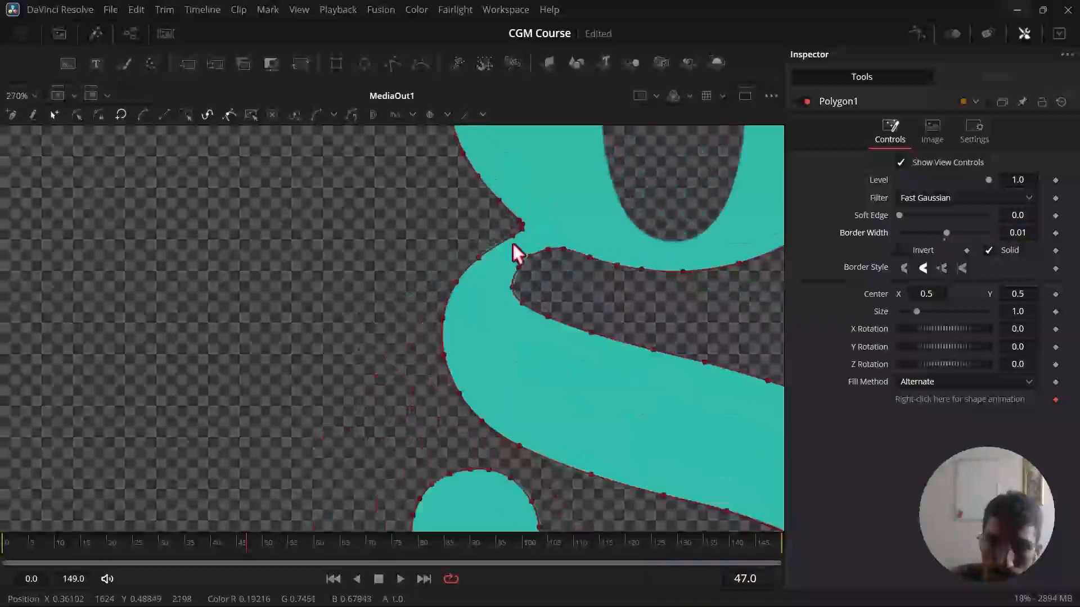
{"action": "left_click_drag", "start_coordinate": [686, 259], "coordinate": [576, 383]}
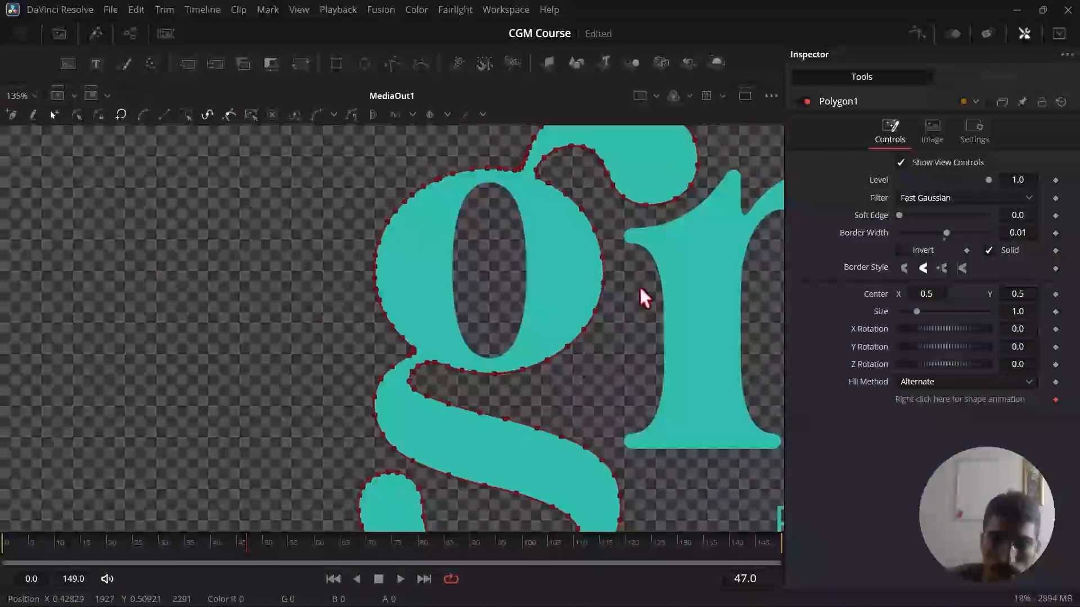
{"action": "left_click_drag", "start_coordinate": [638, 286], "coordinate": [657, 386]}
{"action": "scroll", "coordinate": [524, 226], "scroll_direction": "up", "scroll_amount": 12}
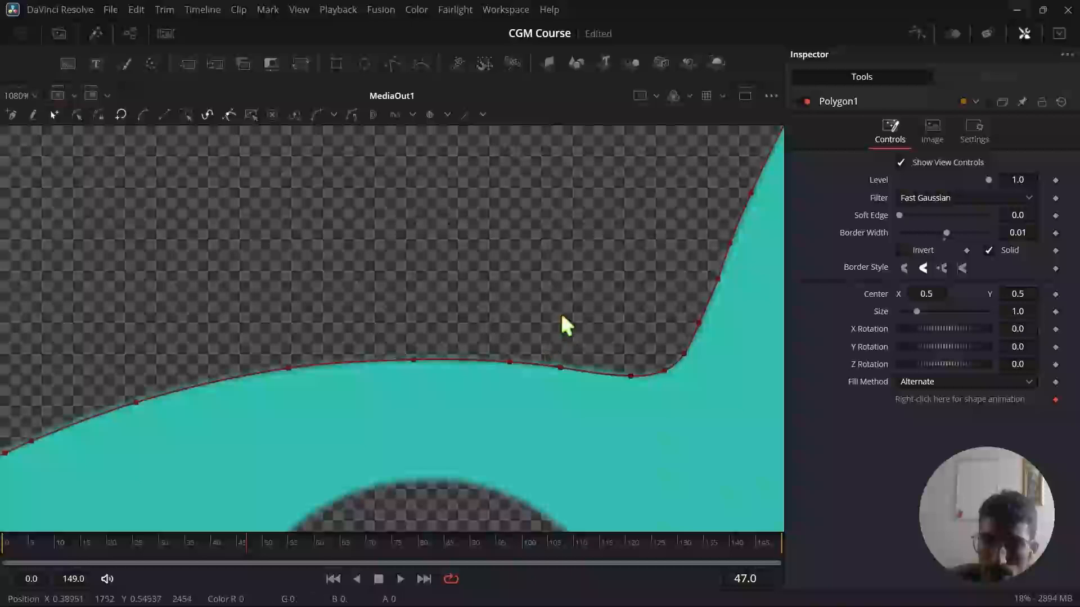
{"action": "scroll", "coordinate": [557, 323], "scroll_direction": "down", "scroll_amount": 5}
{"action": "scroll", "coordinate": [647, 348], "scroll_direction": "down", "scroll_amount": 8}
{"action": "left_click_drag", "start_coordinate": [686, 429], "coordinate": [569, 292]}
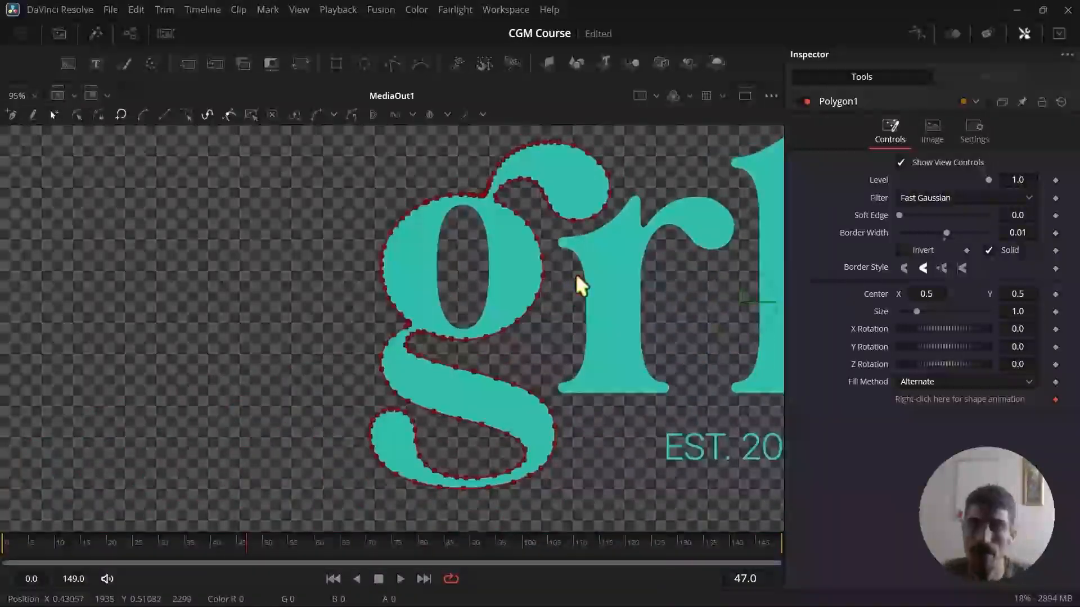
- Connect the Polygon1 mask to the effect mask input of the g media node
{"action": "left_click_drag", "start_coordinate": [589, 298], "coordinate": [338, 321]}
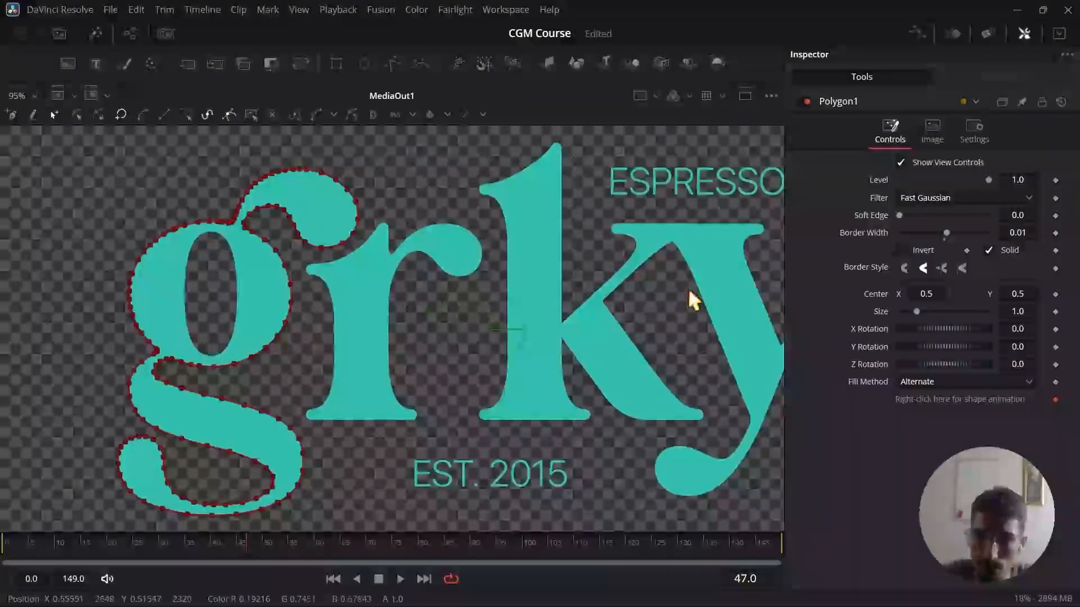
{"action": "left_click_drag", "start_coordinate": [428, 289], "coordinate": [424, 296]}
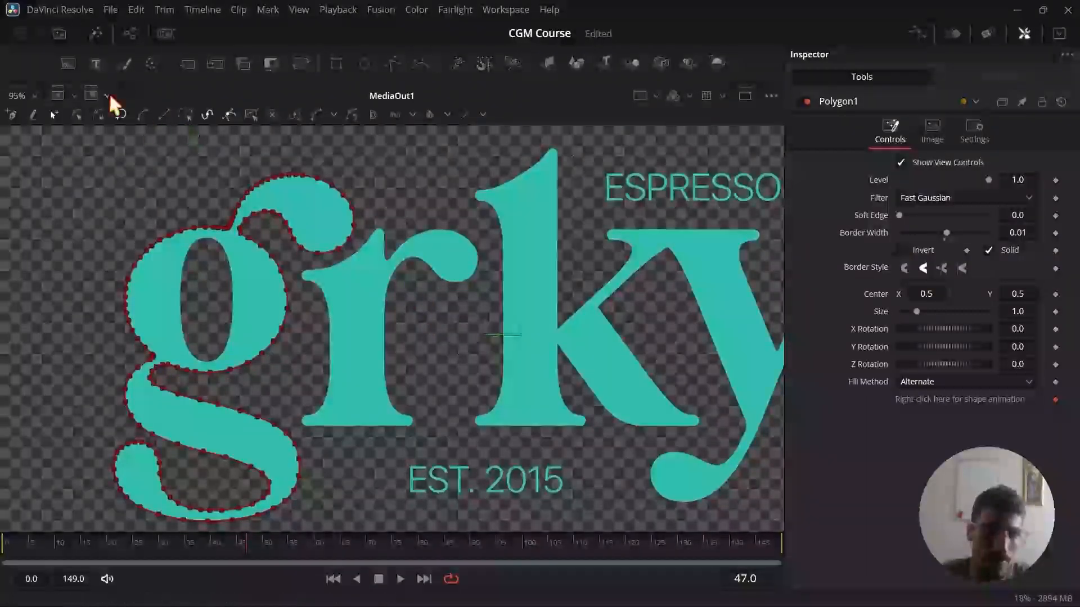
{"action": "left_click", "coordinate": [130, 33]}
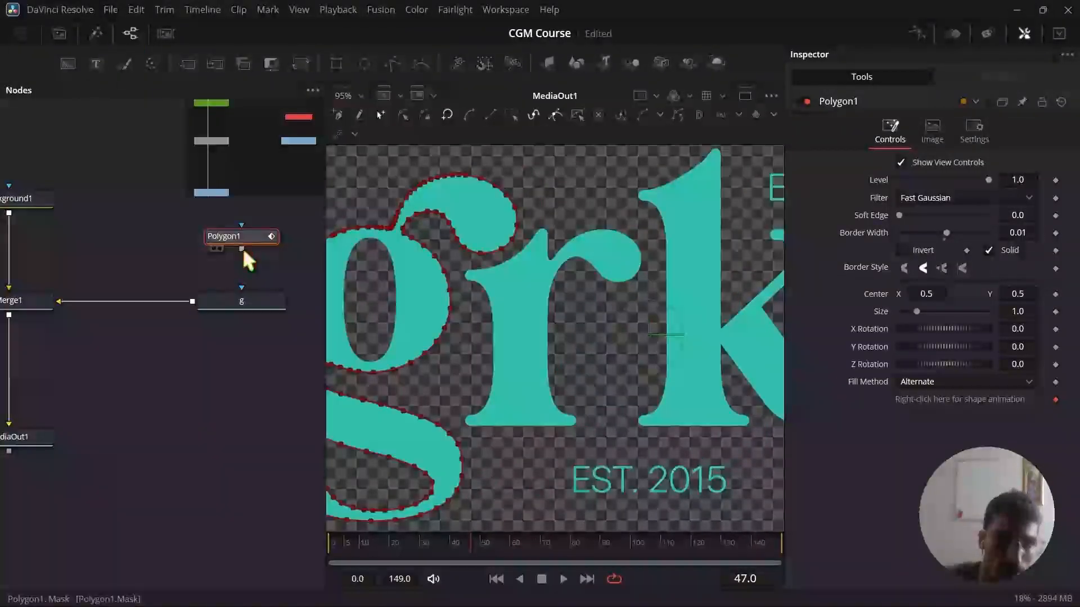
{"action": "left_click_drag", "start_coordinate": [243, 251], "coordinate": [243, 289]}
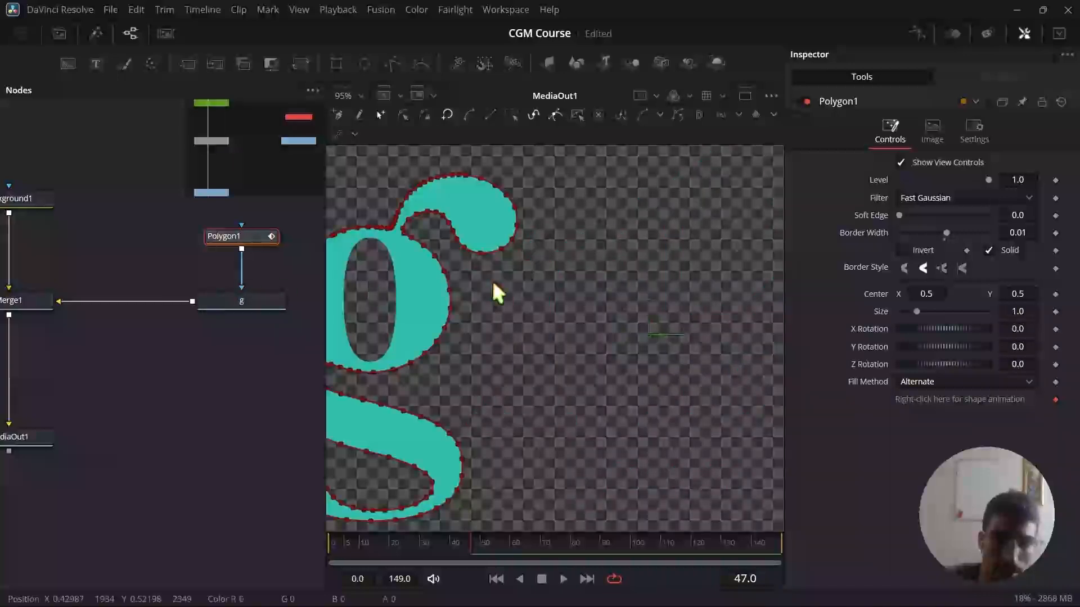
{"action": "scroll", "coordinate": [492, 280], "scroll_direction": "down", "scroll_amount": 3}
{"action": "scroll", "coordinate": [445, 282], "scroll_direction": "up", "scroll_amount": 5}
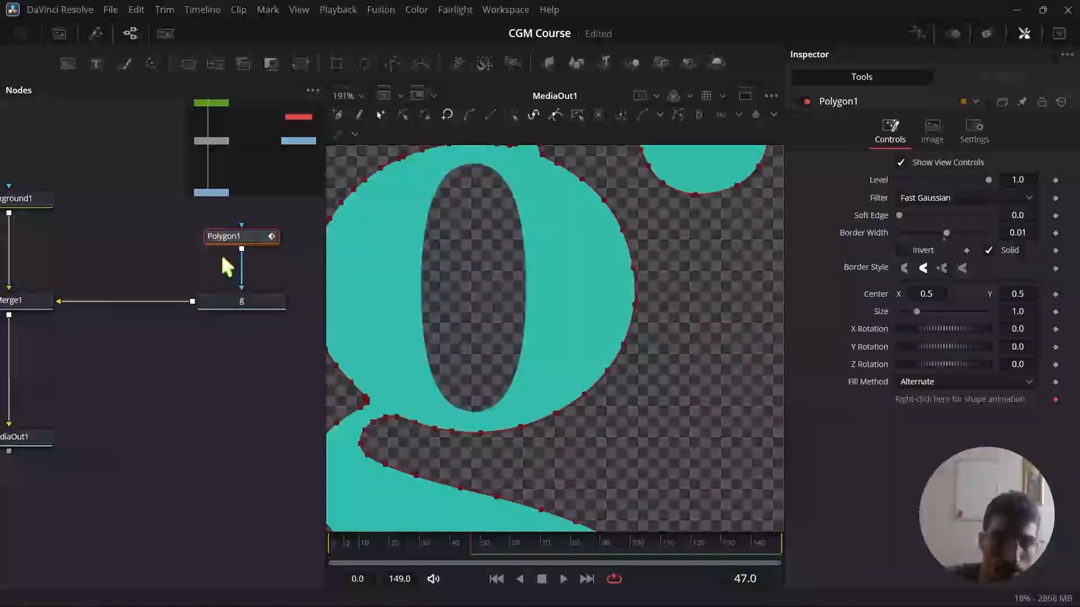
- View the outputs of the g, Merge1 and MediaOut1 nodes in turn to examine the masked letter
{"action": "left_click", "coordinate": [211, 313]}
{"action": "scroll", "coordinate": [225, 298], "scroll_direction": "down", "scroll_amount": 5}
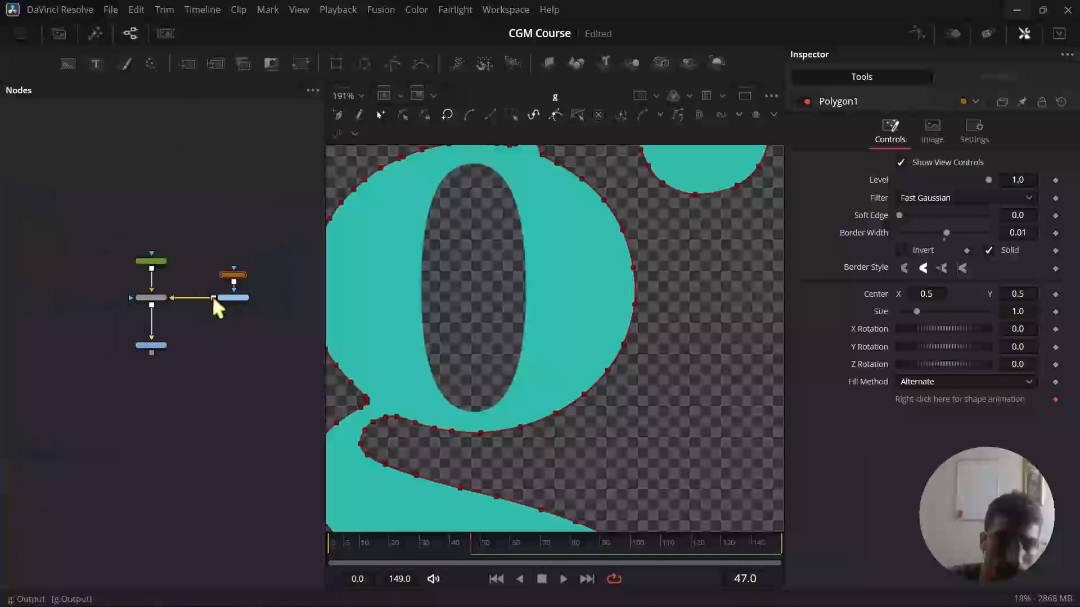
{"action": "scroll", "coordinate": [135, 299], "scroll_direction": "up", "scroll_amount": 5}
{"action": "left_click", "coordinate": [157, 309]}
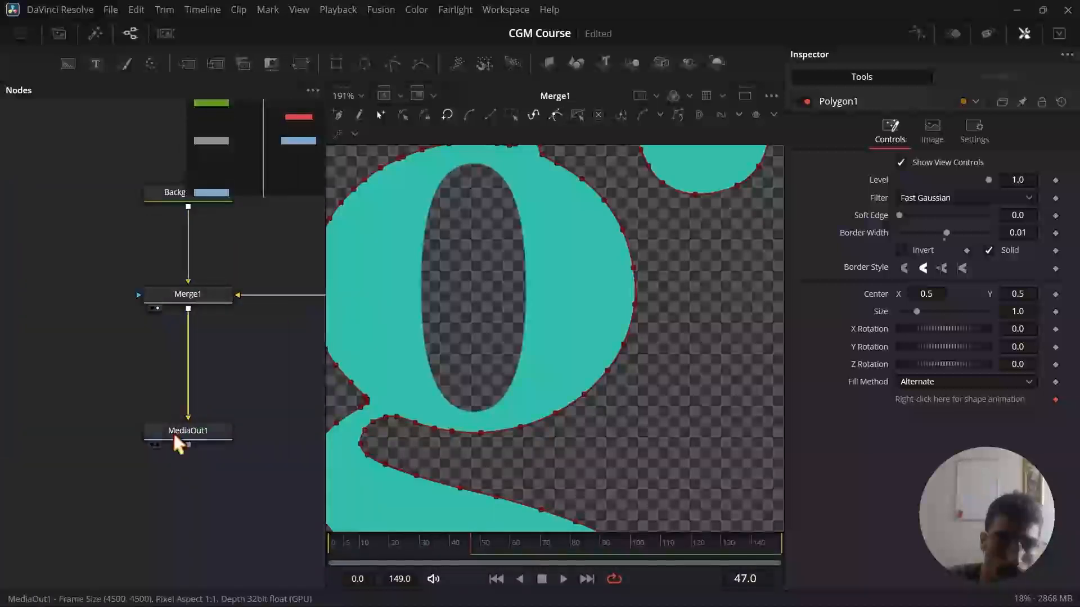
{"action": "left_click", "coordinate": [156, 444]}
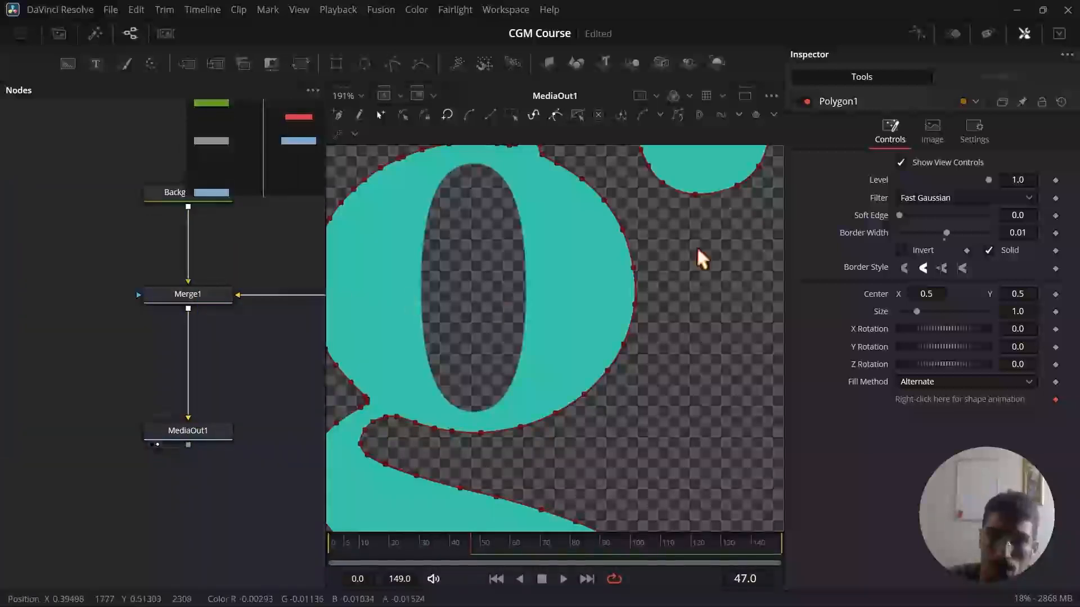
{"action": "scroll", "coordinate": [218, 263], "scroll_direction": "down", "scroll_amount": 6}
{"action": "scroll", "coordinate": [217, 263], "scroll_direction": "up", "scroll_amount": 6}
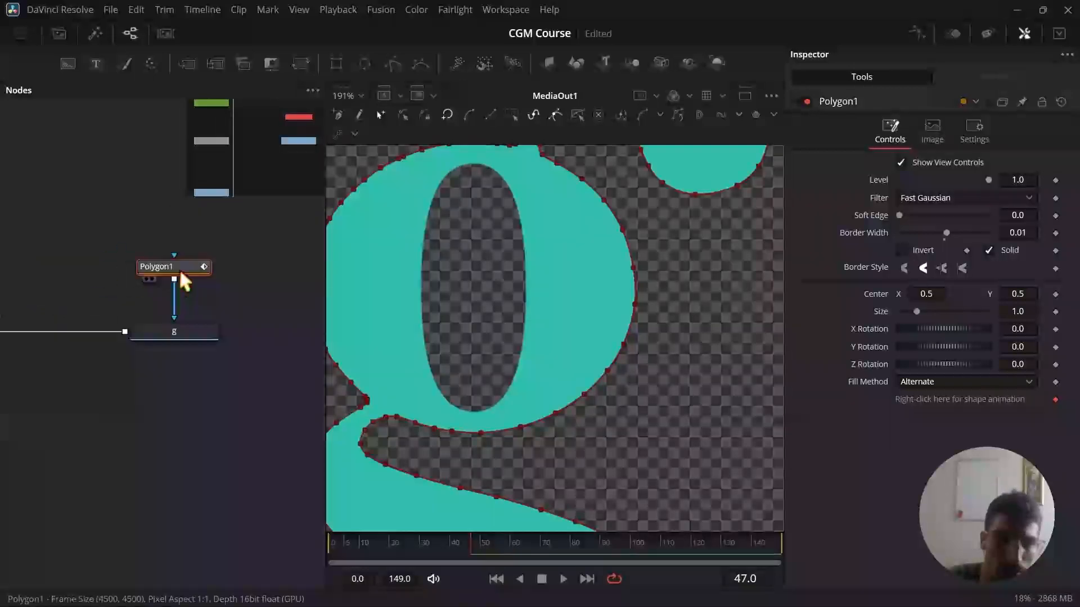
{"action": "scroll", "coordinate": [445, 272], "scroll_direction": "down", "scroll_amount": 4}
{"action": "scroll", "coordinate": [414, 289], "scroll_direction": "up", "scroll_amount": 1}
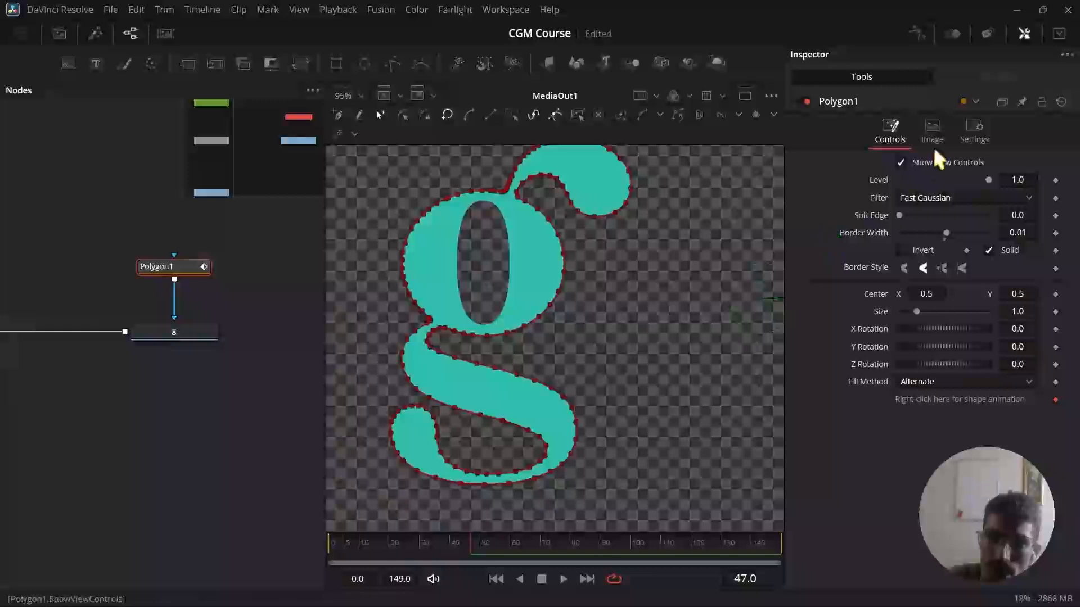
- Temporarily invert the Polygon1 mask to examine the outline for leftover letter edges, and turn the inversion off again
{"action": "left_click", "coordinate": [901, 250]}
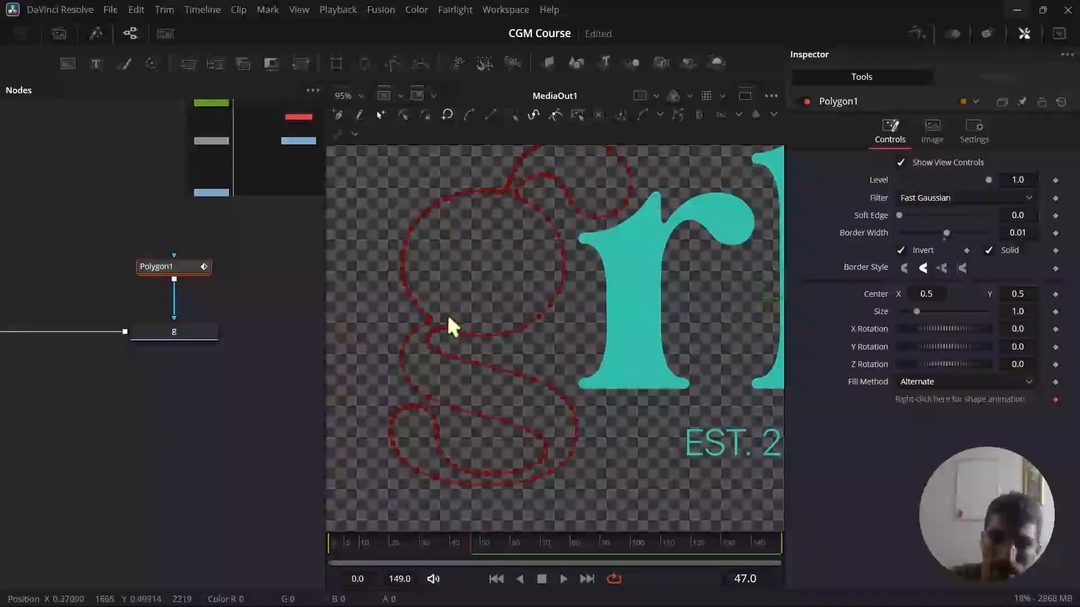
{"action": "scroll", "coordinate": [450, 313], "scroll_direction": "up", "scroll_amount": 2}
{"action": "left_click_drag", "start_coordinate": [498, 258], "coordinate": [488, 197]}
{"action": "left_click_drag", "start_coordinate": [562, 360], "coordinate": [596, 361]}
{"action": "left_click_drag", "start_coordinate": [579, 205], "coordinate": [655, 316]}
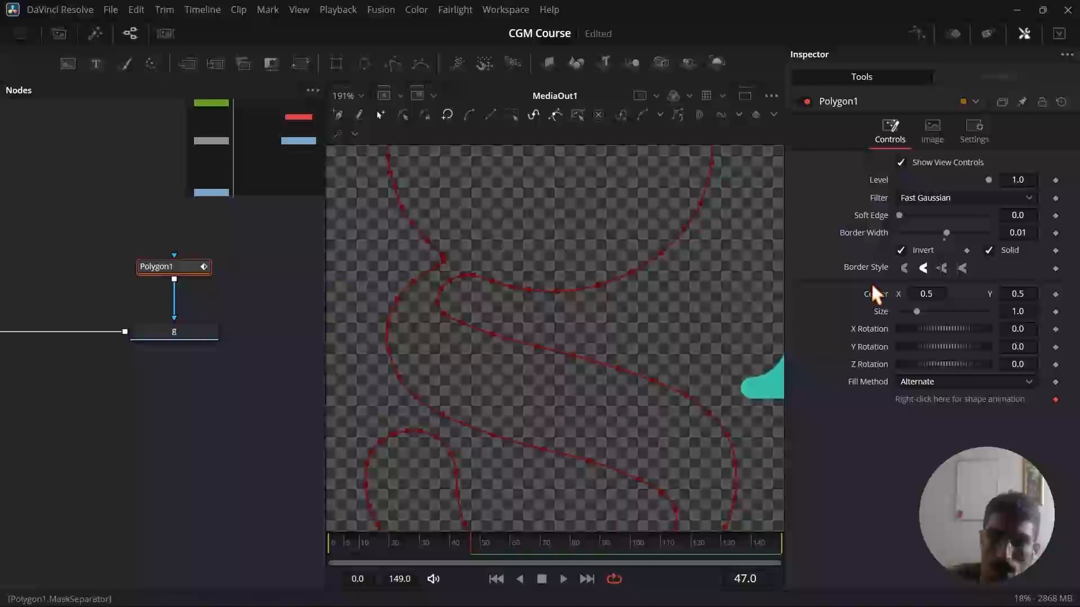
{"action": "left_click", "coordinate": [901, 250]}
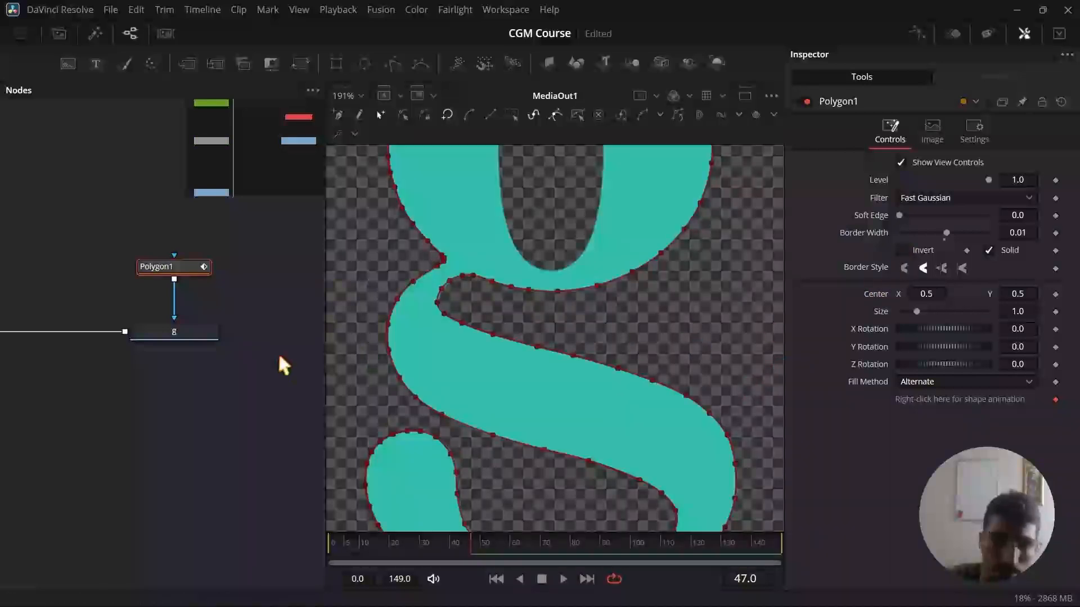
- Move the g node together with Polygon1 farther away from Merge1 in the node graph
{"action": "scroll", "coordinate": [246, 335], "scroll_direction": "down", "scroll_amount": 5}
{"action": "scroll", "coordinate": [144, 341], "scroll_direction": "up", "scroll_amount": 4}
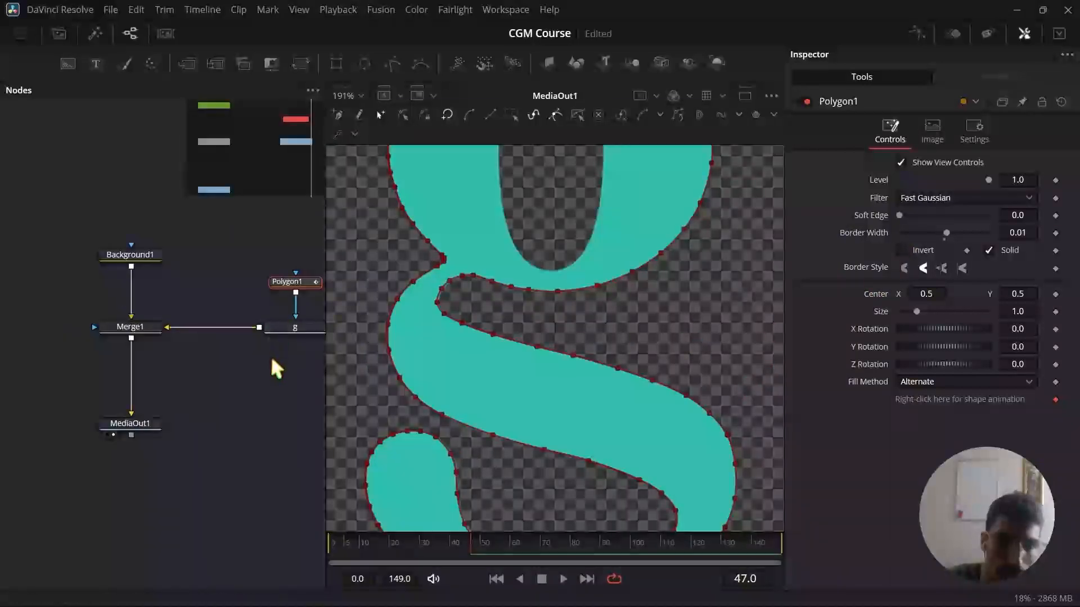
{"action": "left_click_drag", "start_coordinate": [273, 363], "coordinate": [298, 281]}
{"action": "left_click_drag", "start_coordinate": [283, 323], "coordinate": [294, 321]}
{"action": "scroll", "coordinate": [249, 339], "scroll_direction": "down", "scroll_amount": 5}
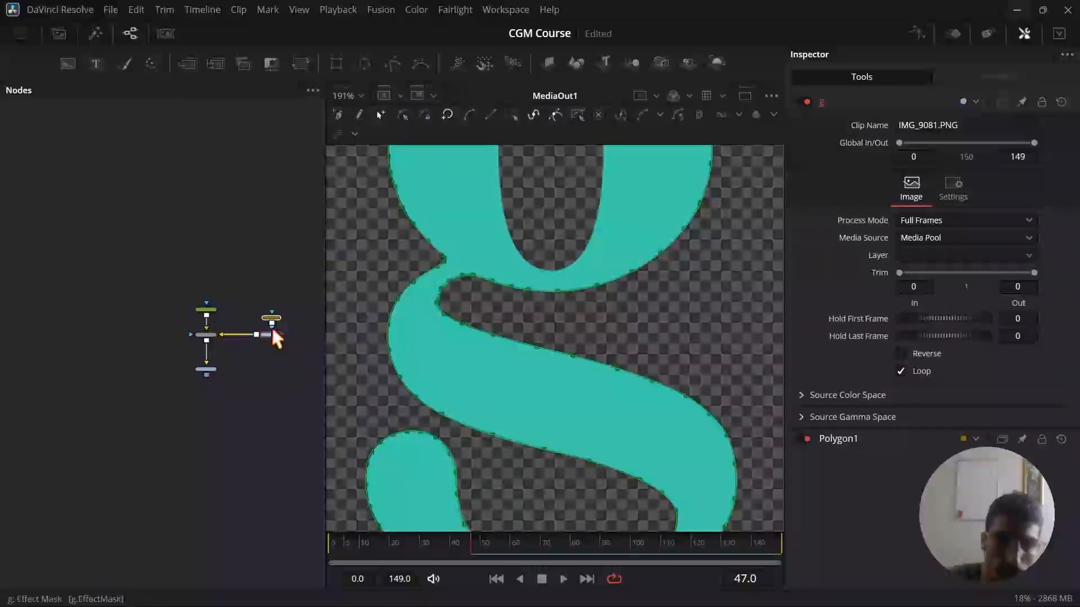
{"action": "scroll", "coordinate": [273, 329], "scroll_direction": "up", "scroll_amount": 5}
{"action": "left_click_drag", "start_coordinate": [252, 350], "coordinate": [270, 341]}
{"action": "left_click", "coordinate": [120, 367]}
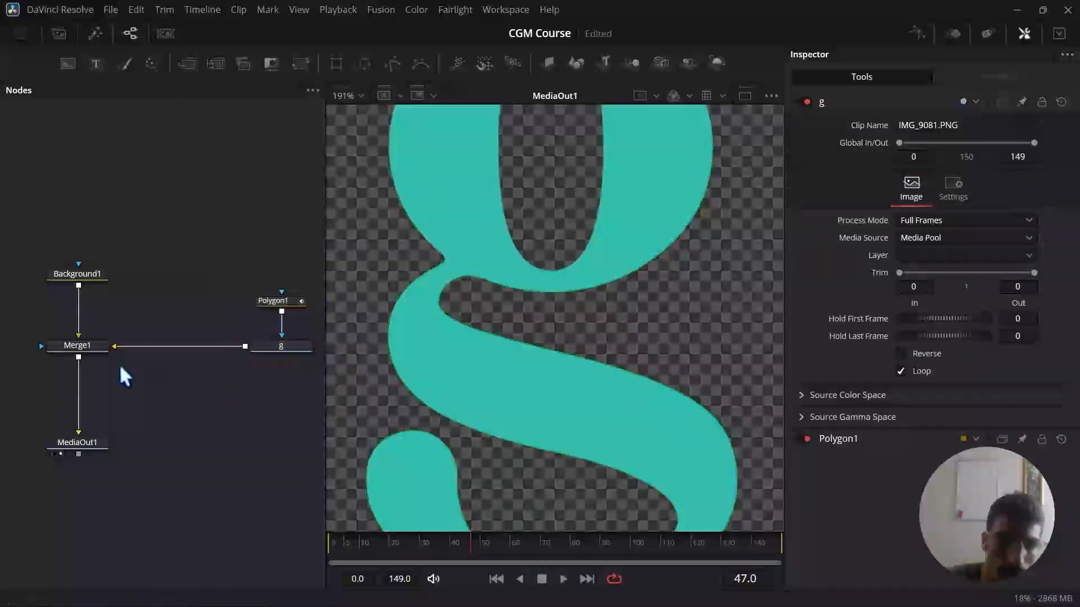
- Try rotating the g through Merge1 with an angle of 190.4 and changing its size
{"action": "scroll", "coordinate": [456, 303], "scroll_direction": "down", "scroll_amount": 5}
{"action": "left_click", "coordinate": [92, 344]}
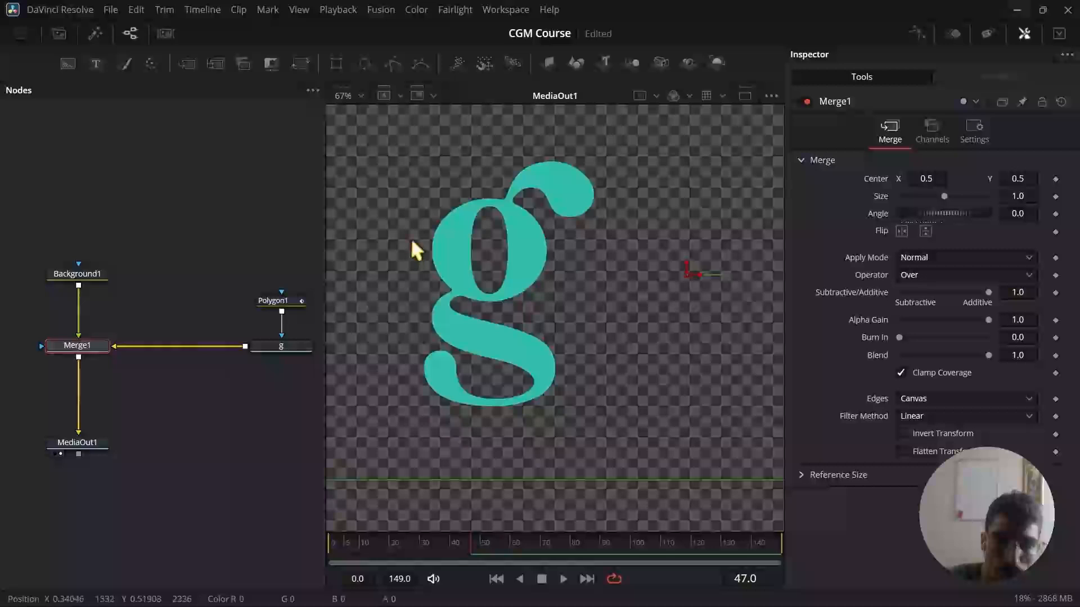
{"action": "scroll", "coordinate": [414, 248], "scroll_direction": "up", "scroll_amount": 2}
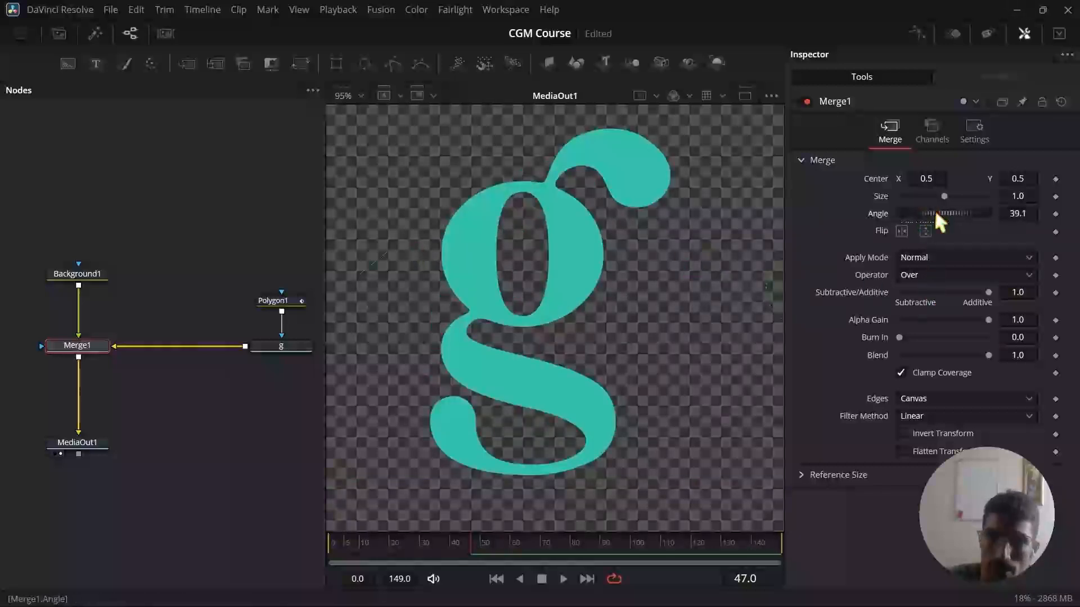
{"action": "scroll", "coordinate": [615, 281], "scroll_direction": "down", "scroll_amount": 4}
{"action": "scroll", "coordinate": [661, 274], "scroll_direction": "up", "scroll_amount": 2}
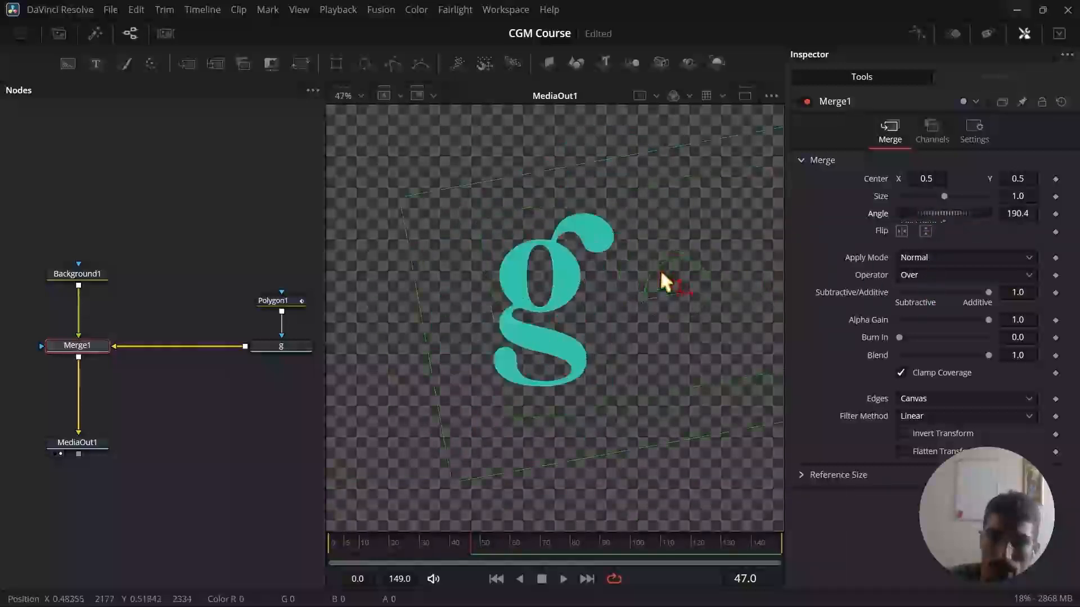
{"action": "mouse_move", "coordinate": [947, 212]}
{"action": "left_mouse_down"}
{"action": "mouse_move", "coordinate": [960, 212]}
{"action": "mouse_move", "coordinate": [950, 215]}
{"action": "left_mouse_up"}
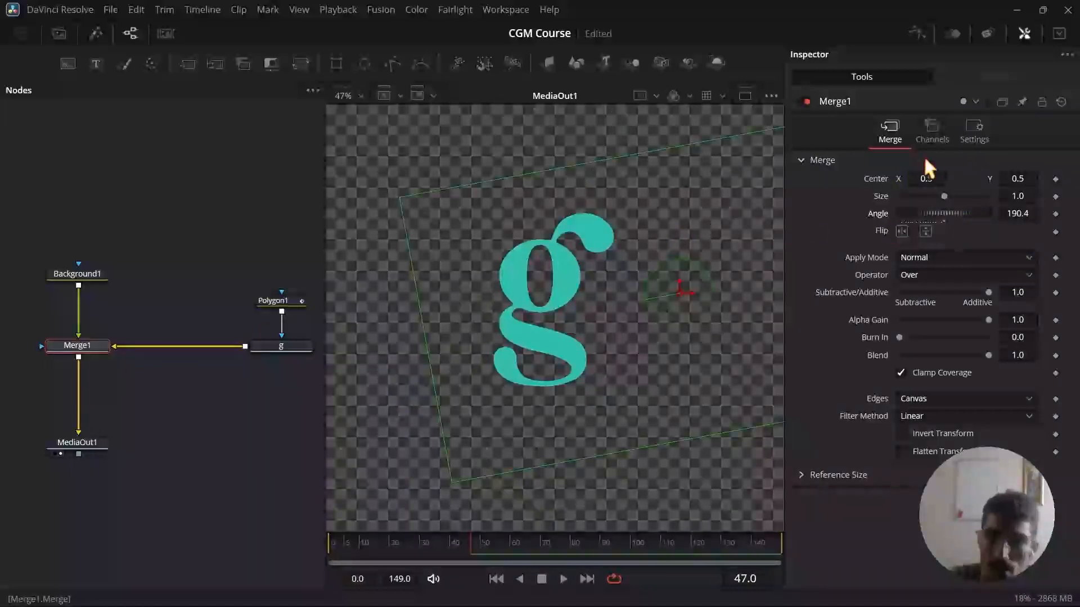
{"action": "left_click_drag", "start_coordinate": [941, 194], "coordinate": [950, 197]}
- Undo the size and angle changes on Merge1
{"action": "key", "text": "ctrl+z"}
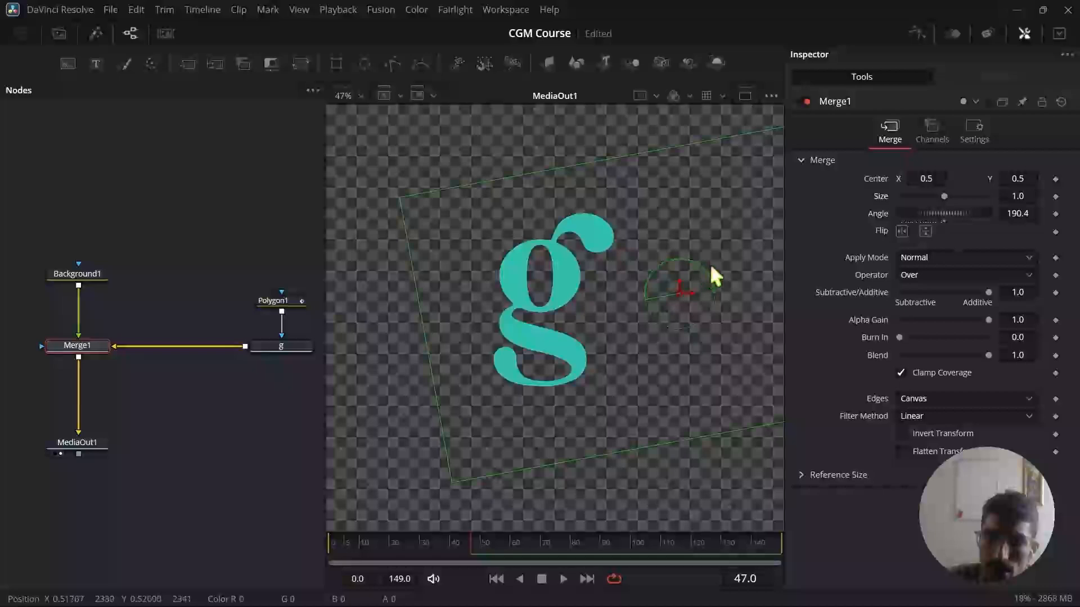
{"action": "key", "text": "ctrl+z"}
{"action": "scroll", "coordinate": [677, 199], "scroll_direction": "down", "scroll_amount": 3}
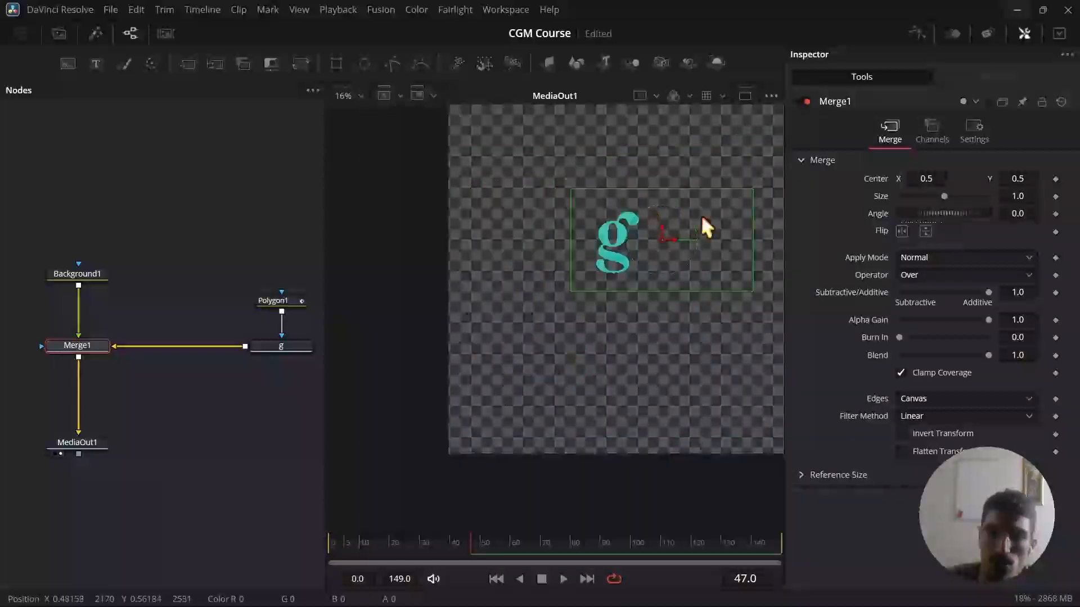
{"action": "scroll", "coordinate": [700, 215], "scroll_direction": "up", "scroll_amount": 3}
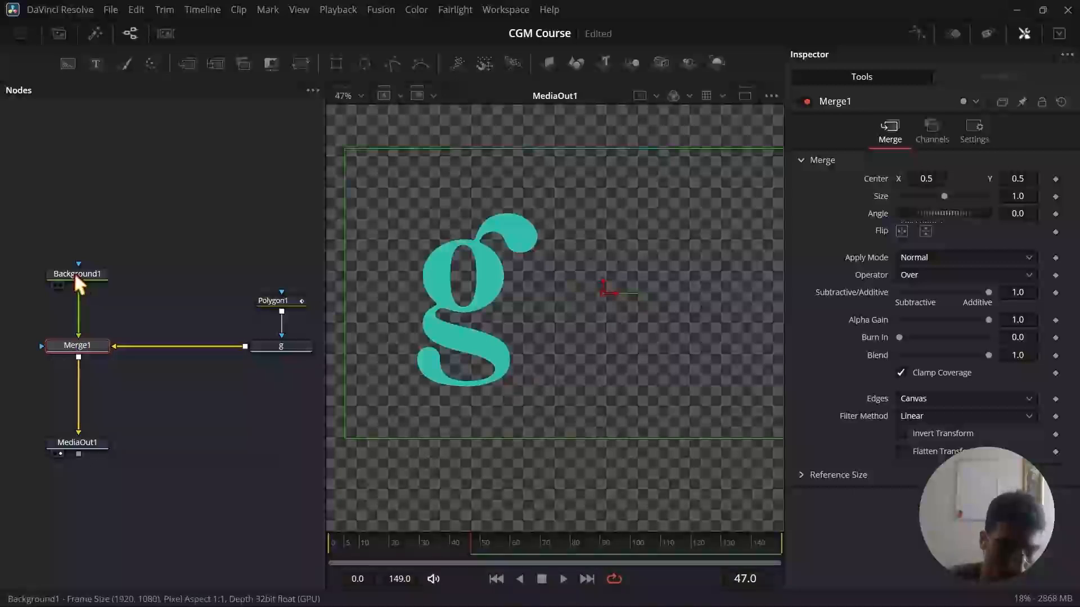
- Add a Transform (Xf) node after the g node and place it between g and Merge1
{"action": "scroll", "coordinate": [165, 336], "scroll_direction": "up", "scroll_amount": 2}
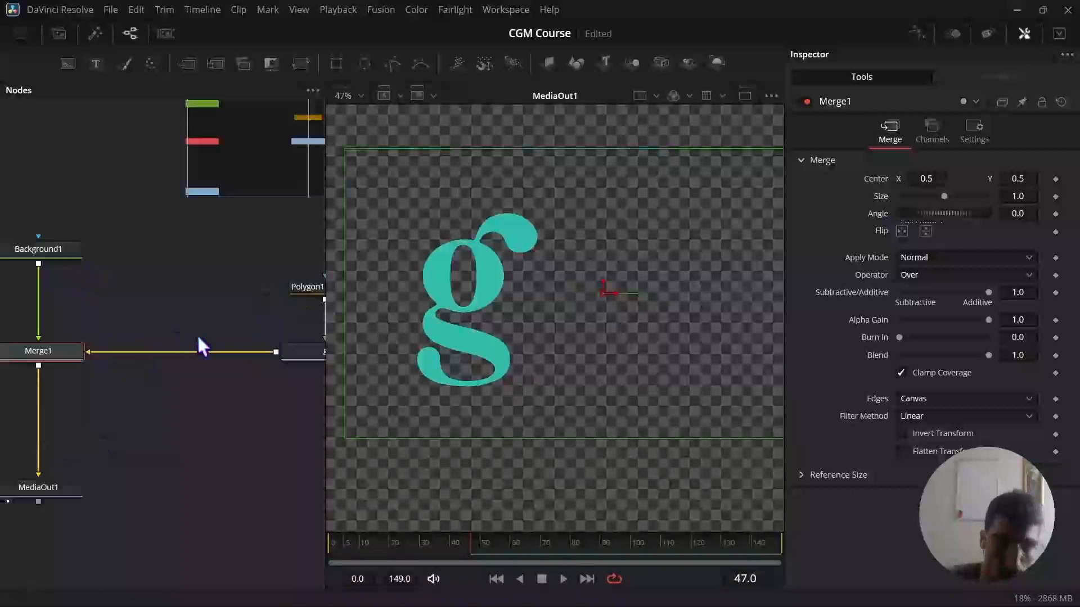
{"action": "left_click", "coordinate": [297, 352]}
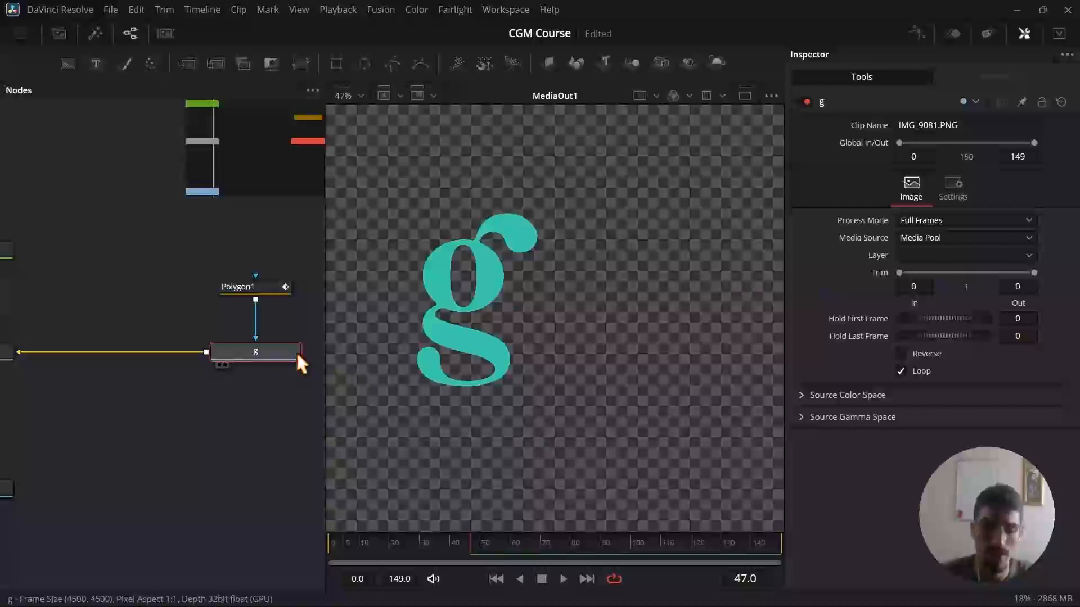
{"action": "key", "text": "shift+space"}
{"action": "type", "text": "x"}
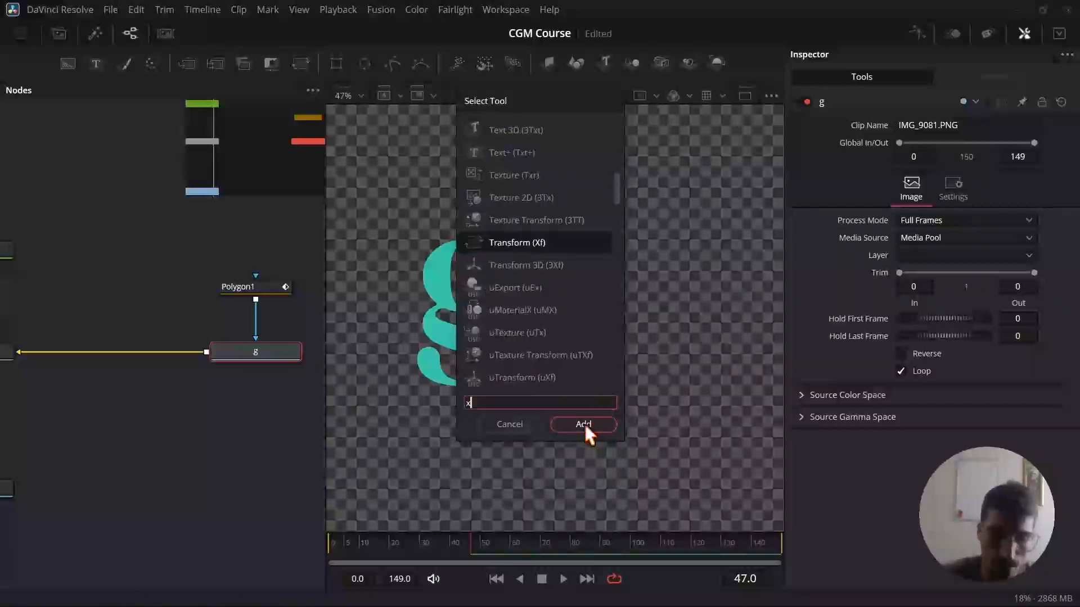
{"action": "type", "text": "r"}
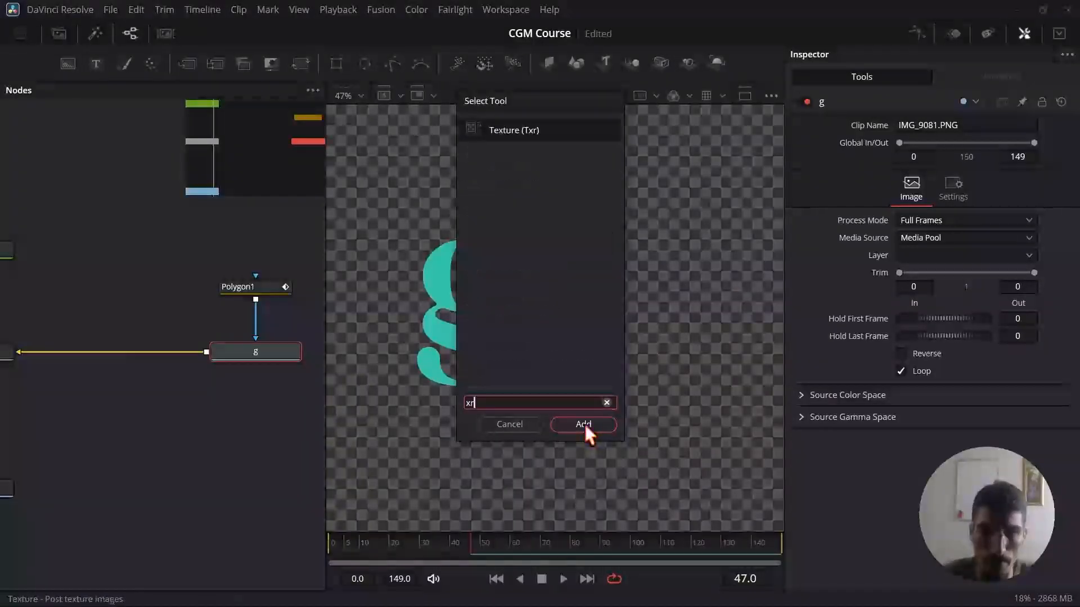
{"action": "key", "text": "BackSpace"}
{"action": "key", "text": "BackSpace"}
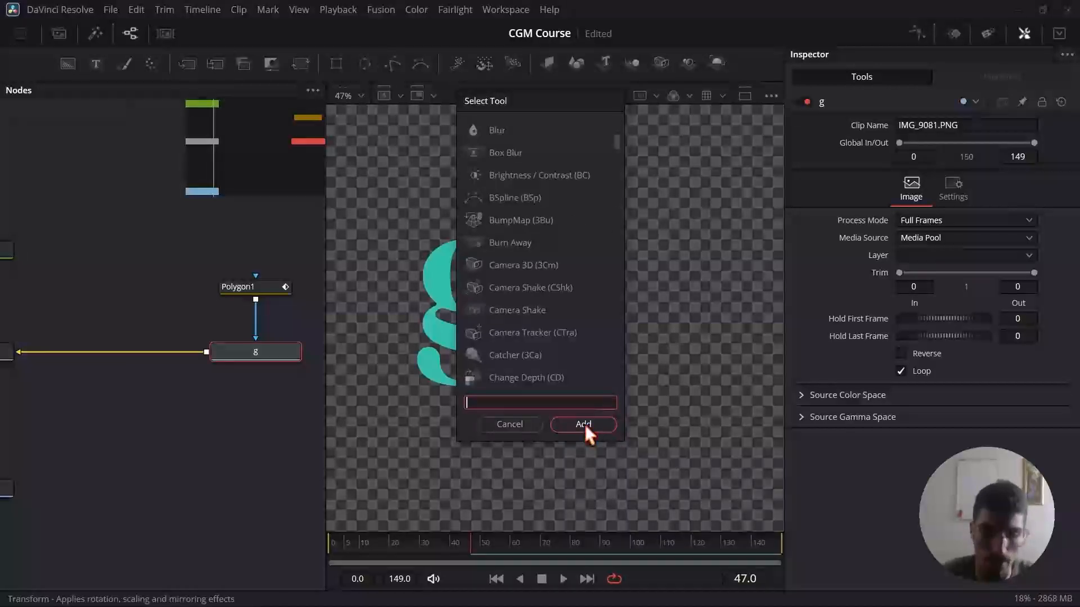
{"action": "type", "text": "xf"}
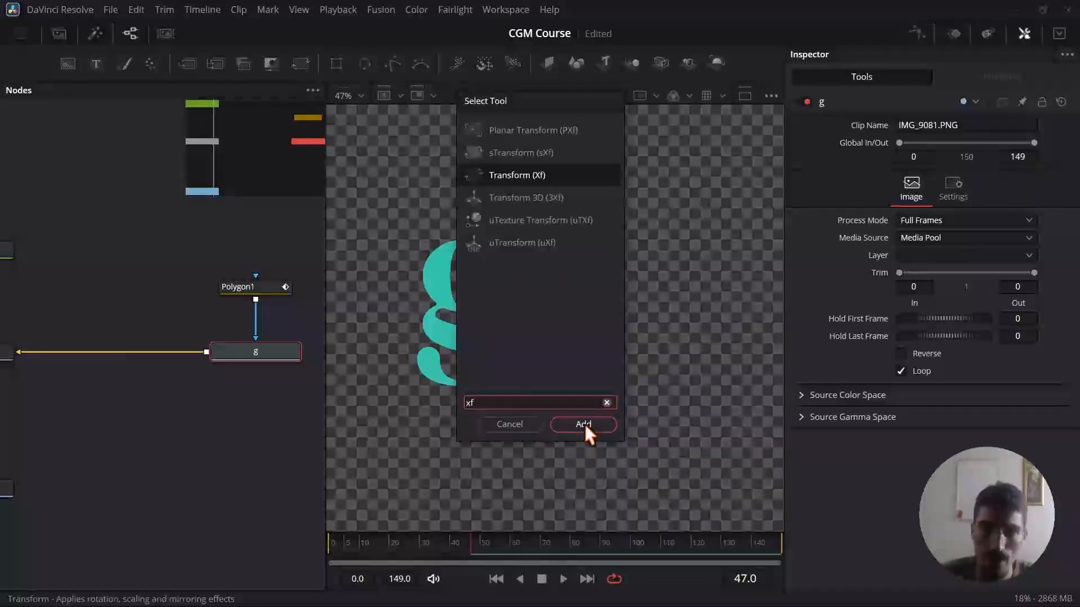
{"action": "left_click", "coordinate": [584, 423]}
{"action": "left_click_drag", "start_coordinate": [206, 374], "coordinate": [179, 376]}
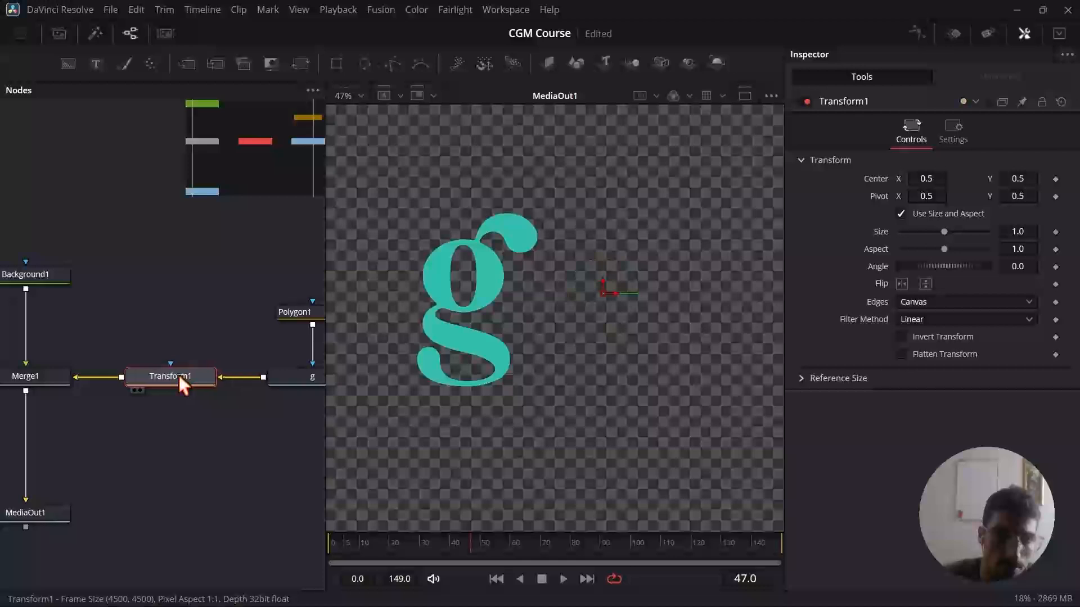
- Try out Transform1's size and position controls on the g, undoing each change
{"action": "left_click_drag", "start_coordinate": [942, 233], "coordinate": [940, 264]}
{"action": "key", "text": "ctrl+z"}
{"action": "left_click", "coordinate": [945, 257]}
{"action": "left_click", "coordinate": [944, 273]}
{"action": "mouse_move", "coordinate": [926, 179]}
{"action": "left_mouse_down"}
{"action": "mouse_move", "coordinate": [937, 179]}
{"action": "mouse_move", "coordinate": [925, 178]}
{"action": "left_mouse_up"}
{"action": "key", "text": "ctrl+z"}
- Move the g node with Polygon1 farther from Merge1 and place Transform1 midway between g and Merge1
{"action": "scroll", "coordinate": [547, 289], "scroll_direction": "down", "scroll_amount": 3}
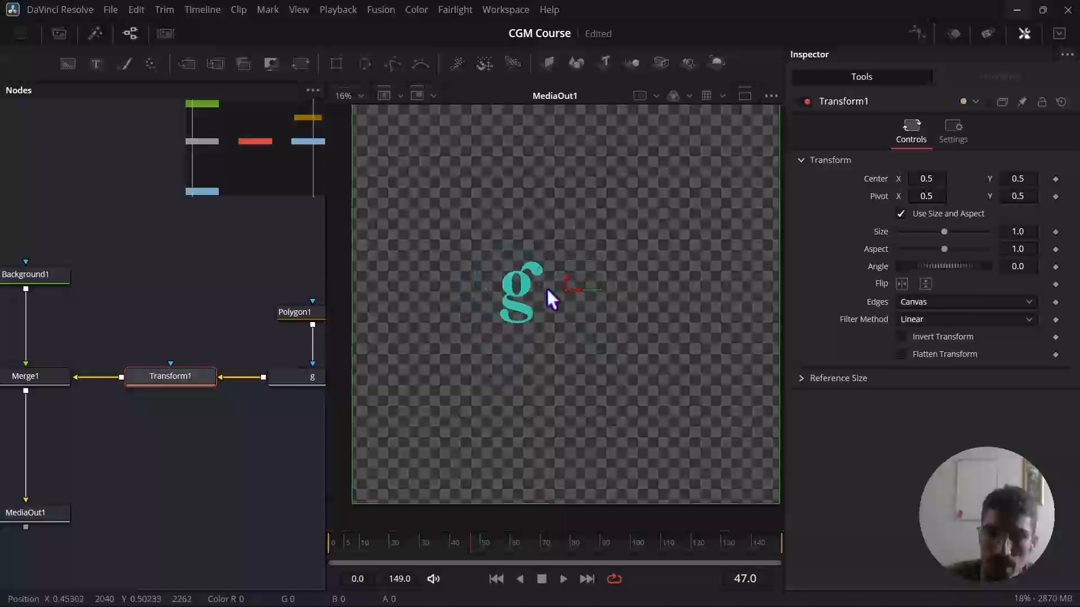
{"action": "scroll", "coordinate": [481, 293], "scroll_direction": "up", "scroll_amount": 3}
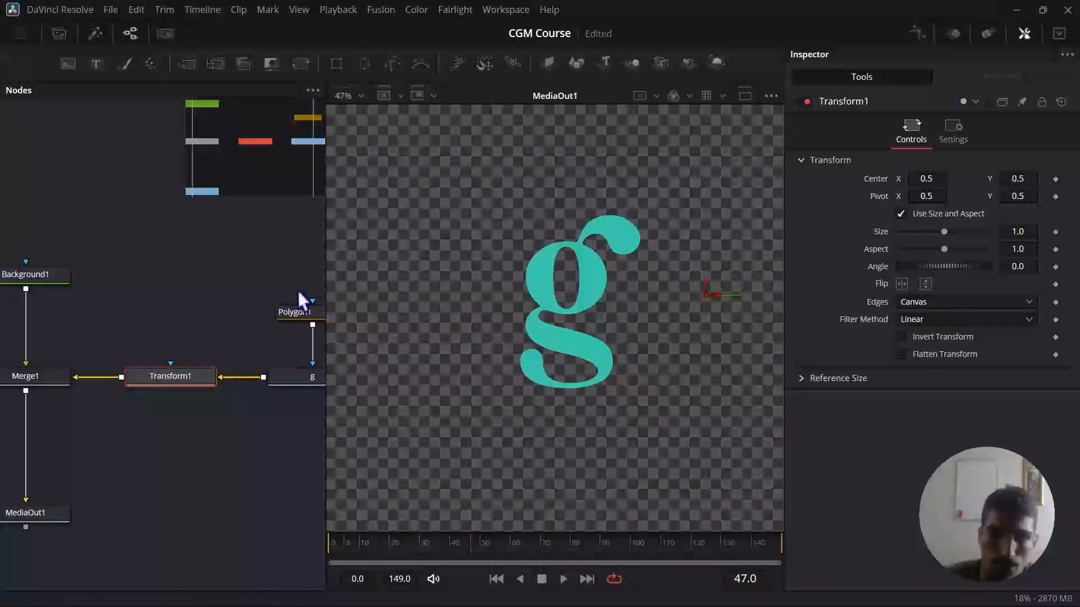
{"action": "scroll", "coordinate": [208, 372], "scroll_direction": "down", "scroll_amount": 3}
{"action": "scroll", "coordinate": [230, 374], "scroll_direction": "up", "scroll_amount": 2}
{"action": "left_click_drag", "start_coordinate": [225, 412], "coordinate": [276, 313]}
{"action": "left_click_drag", "start_coordinate": [238, 372], "coordinate": [273, 373]}
{"action": "scroll", "coordinate": [214, 370], "scroll_direction": "up", "scroll_amount": 2}
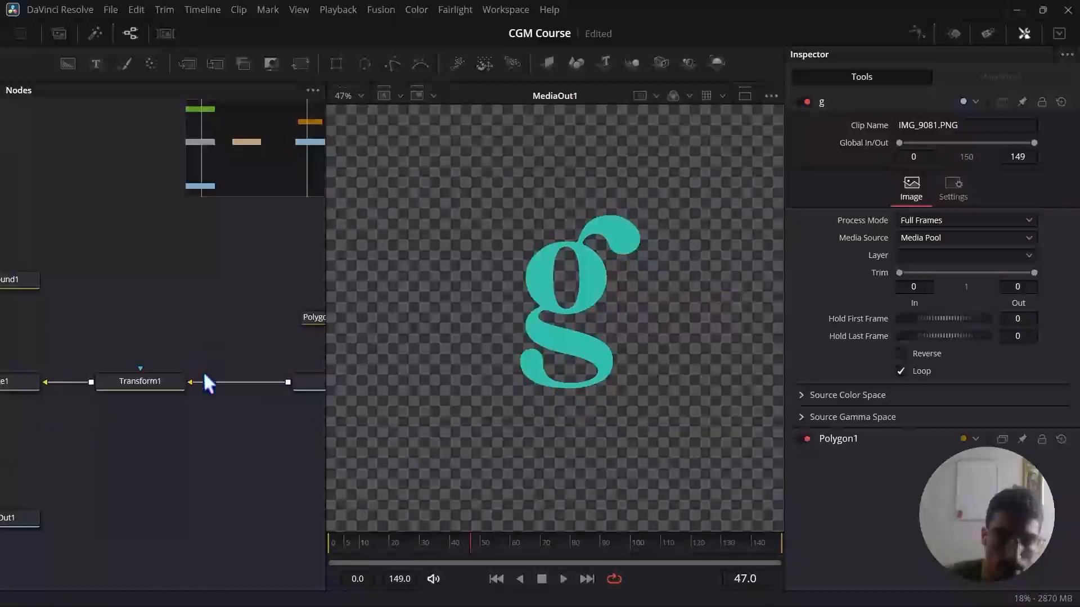
{"action": "mouse_move", "coordinate": [188, 375]}
{"action": "left_mouse_down"}
{"action": "mouse_move", "coordinate": [191, 356]}
{"action": "mouse_move", "coordinate": [187, 374]}
{"action": "left_mouse_up"}
{"action": "scroll", "coordinate": [181, 367], "scroll_direction": "down", "scroll_amount": 3}
{"action": "scroll", "coordinate": [259, 375], "scroll_direction": "up", "scroll_amount": 3}
{"action": "scroll", "coordinate": [266, 370], "scroll_direction": "down", "scroll_amount": 4}
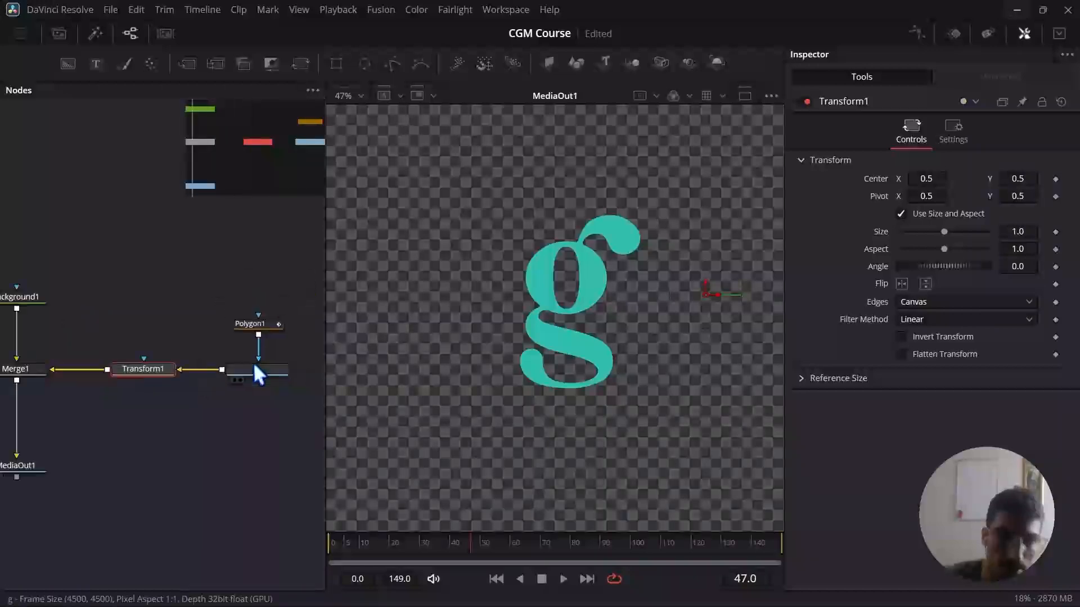
{"action": "scroll", "coordinate": [176, 374], "scroll_direction": "up", "scroll_amount": 2}
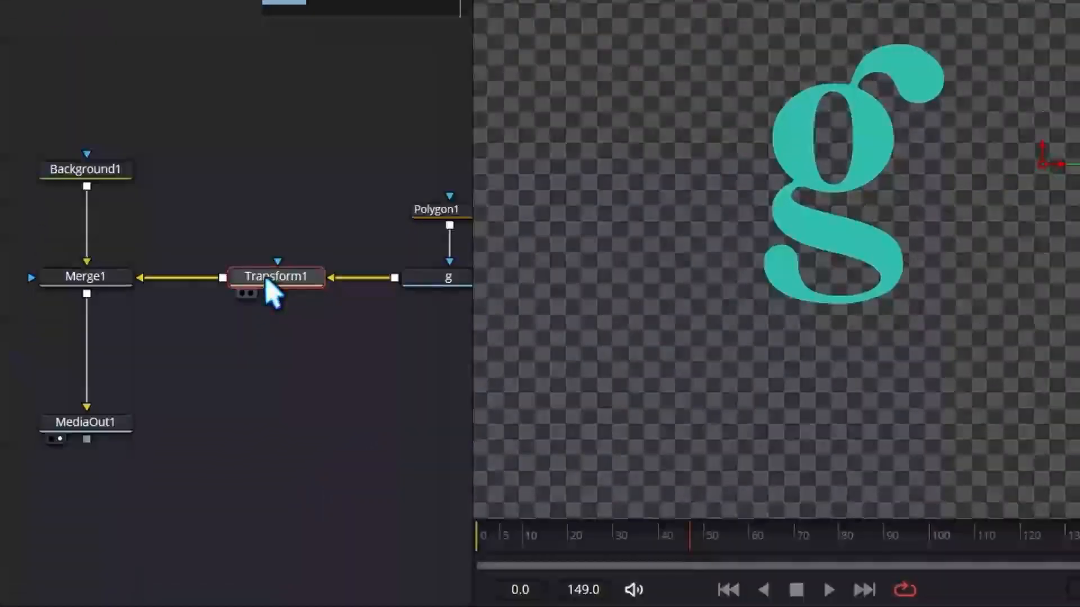
- Move MediaOut1 down, merge another MediaIn of the logo after Merge1, and align the new merge and MediaIn in one row
{"action": "left_click_drag", "start_coordinate": [69, 467], "coordinate": [87, 537]}
{"action": "left_click", "coordinate": [151, 358]}
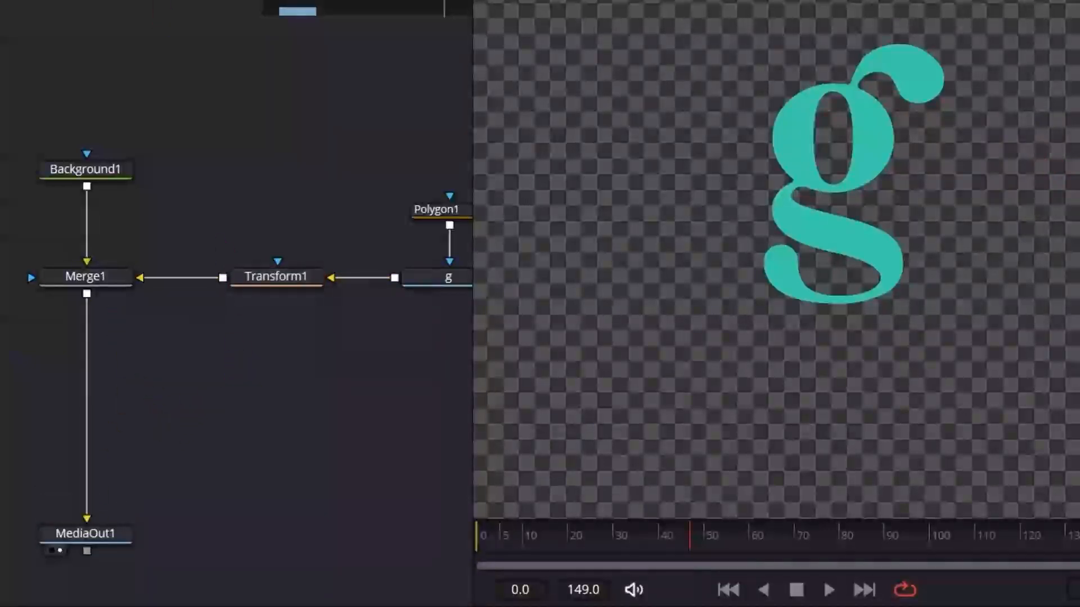
{"action": "left_click_drag", "start_coordinate": [197, 349], "coordinate": [87, 294]}
{"action": "left_click_drag", "start_coordinate": [309, 423], "coordinate": [87, 400]}
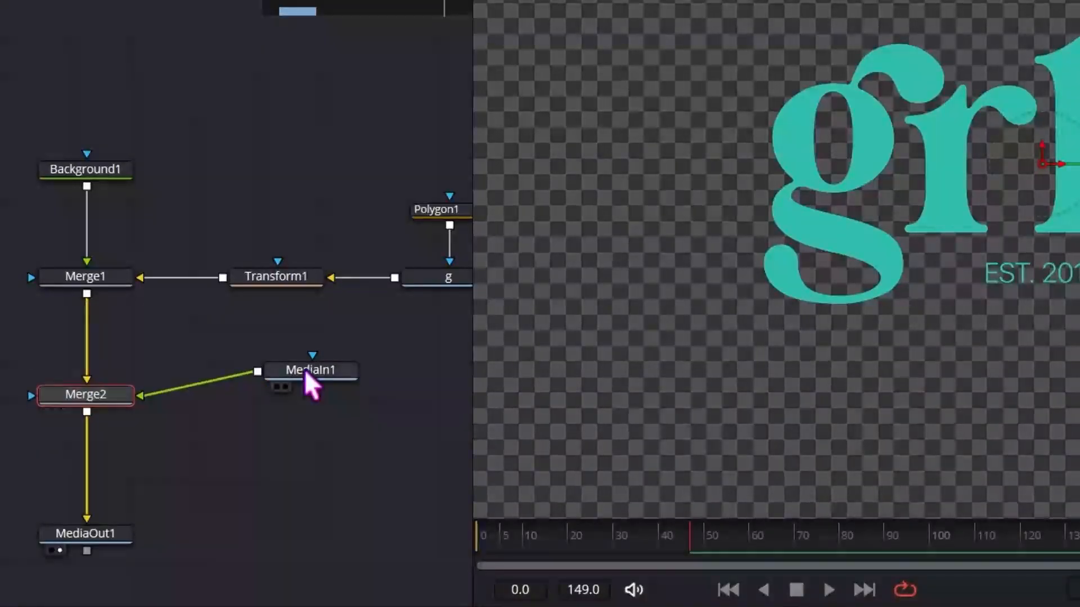
{"action": "left_click_drag", "start_coordinate": [304, 370], "coordinate": [313, 395]}
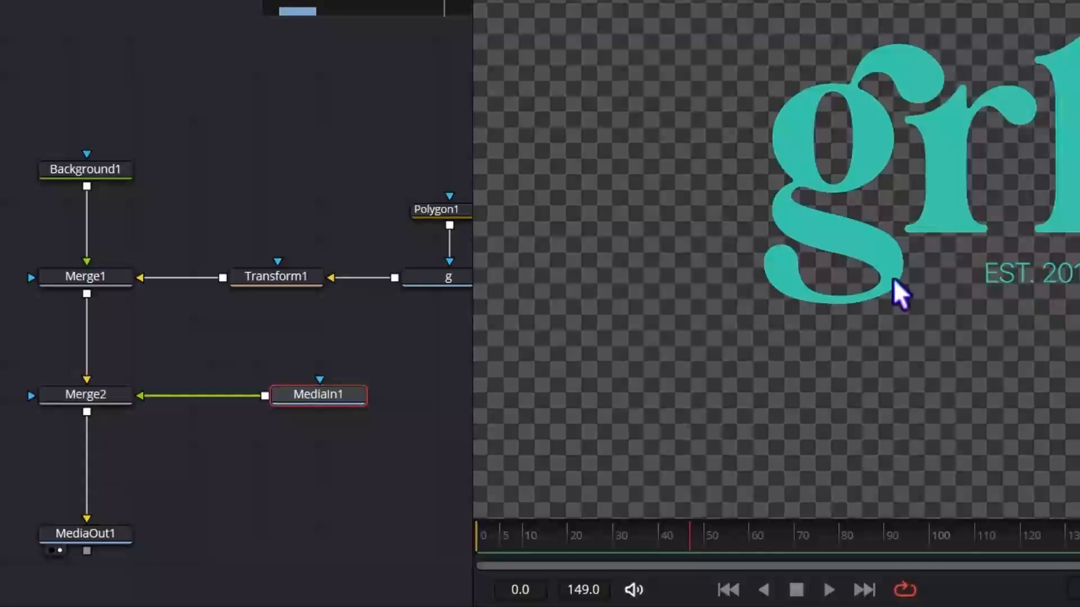
- Move MediaOut1 farther below Merge4 to make room for another merge in the node chain
{"action": "left_click_drag", "start_coordinate": [137, 164], "coordinate": [195, 205]}
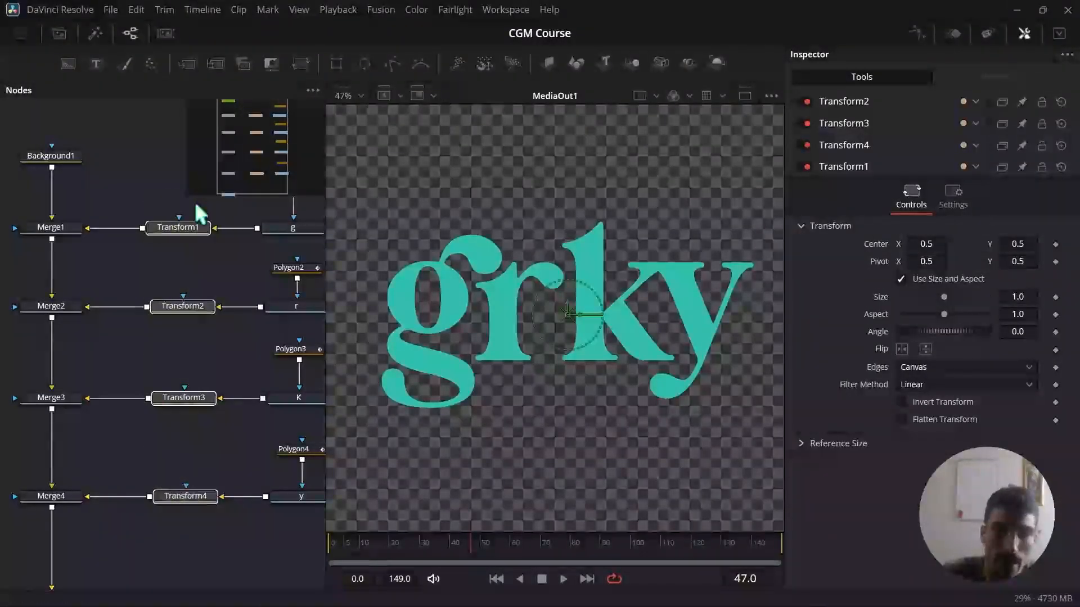
{"action": "left_click", "coordinate": [136, 176]}
{"action": "scroll", "coordinate": [143, 196], "scroll_direction": "down", "scroll_amount": 2}
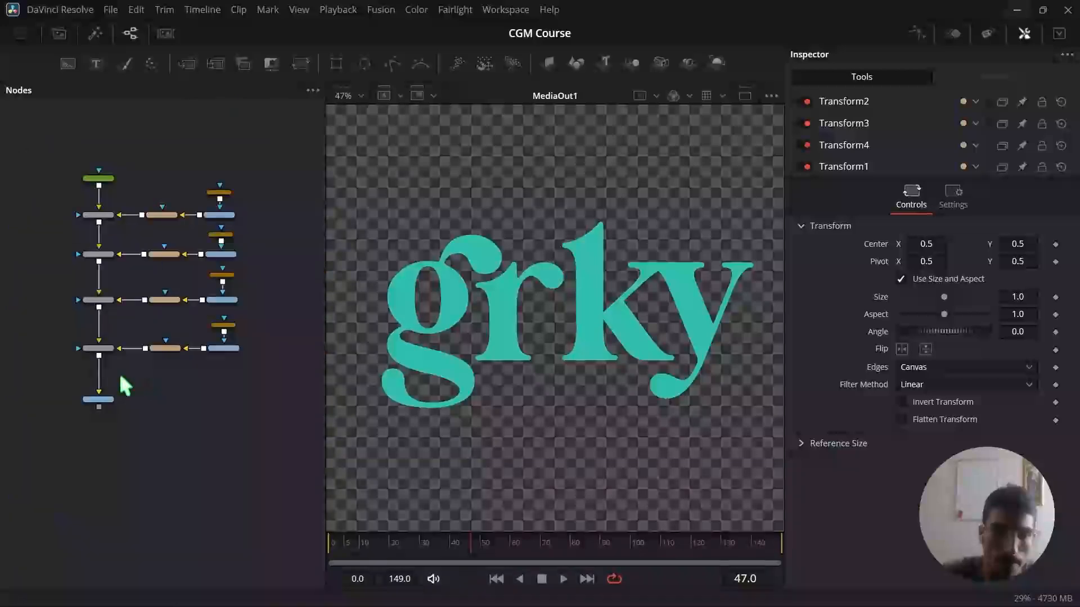
{"action": "scroll", "coordinate": [117, 370], "scroll_direction": "up", "scroll_amount": 2}
{"action": "left_click_drag", "start_coordinate": [97, 429], "coordinate": [98, 453]}
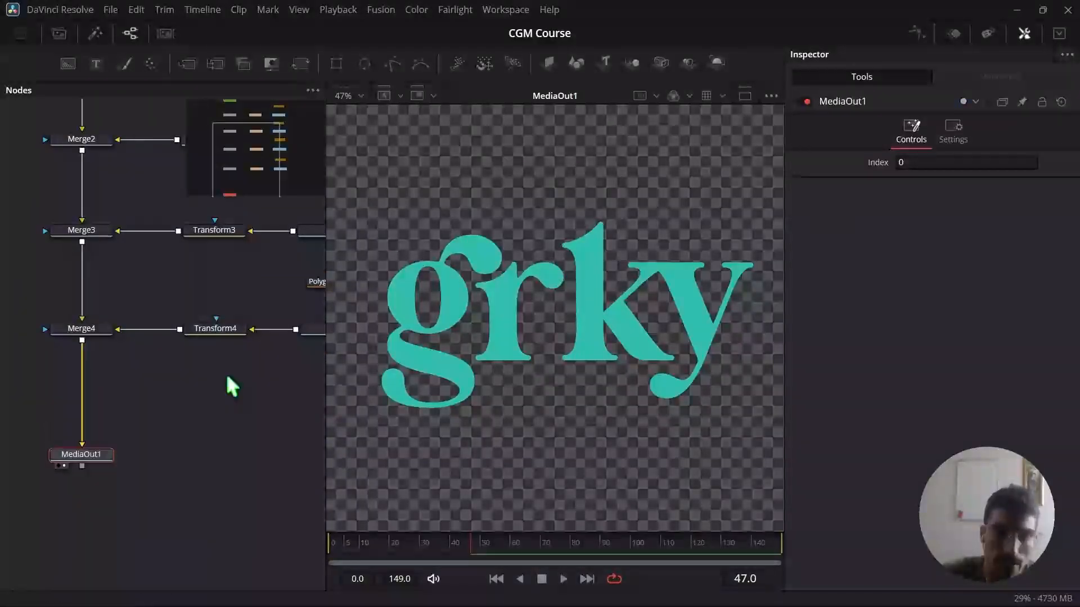
{"action": "scroll", "coordinate": [211, 350], "scroll_direction": "down", "scroll_amount": 2}
{"action": "left_click_drag", "start_coordinate": [55, 468], "coordinate": [55, 483]}
- Add the logo image from the media pool, merge it between Merge4 and MediaOut1, and align both new nodes in a row
{"action": "left_click", "coordinate": [48, 341]}
{"action": "left_click", "coordinate": [91, 392]}
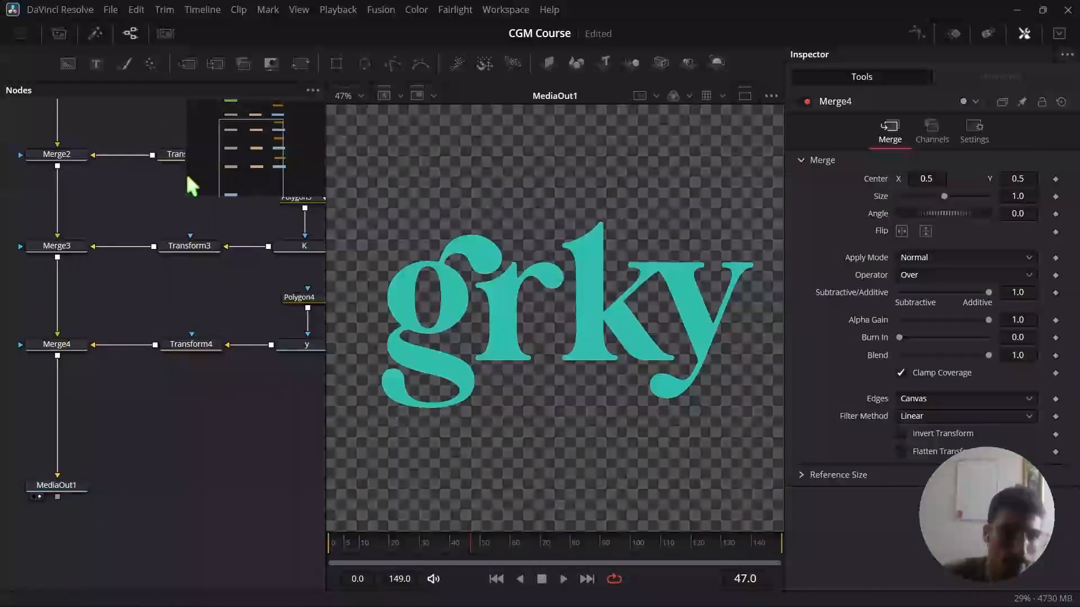
{"action": "left_click", "coordinate": [58, 33]}
{"action": "left_click", "coordinate": [163, 428]}
{"action": "left_click_drag", "start_coordinate": [163, 427], "coordinate": [56, 356]}
{"action": "left_click", "coordinate": [58, 33]}
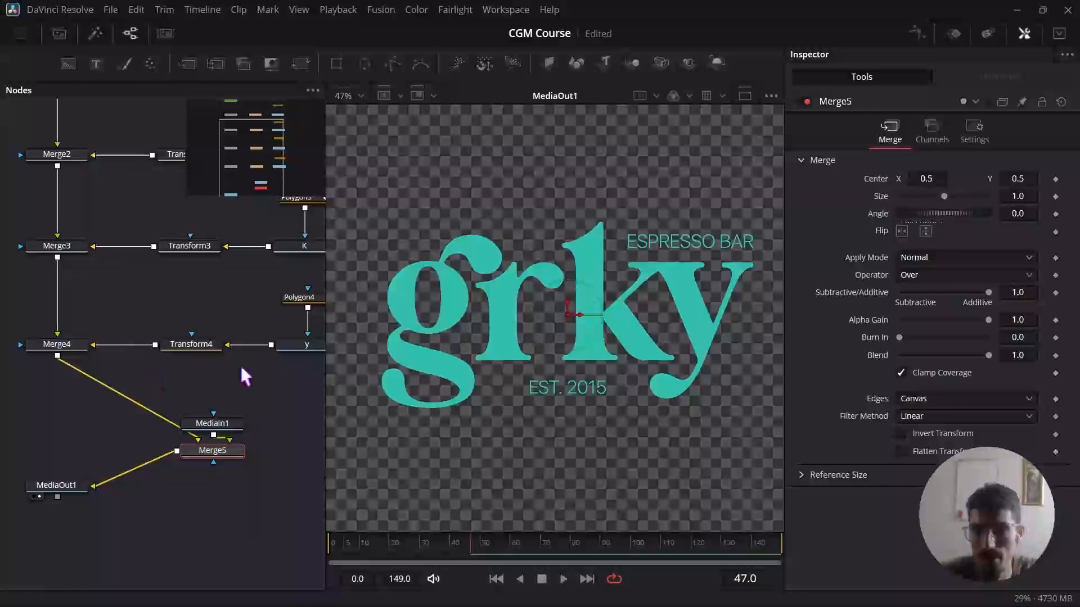
{"action": "left_click_drag", "start_coordinate": [212, 453], "coordinate": [63, 424]}
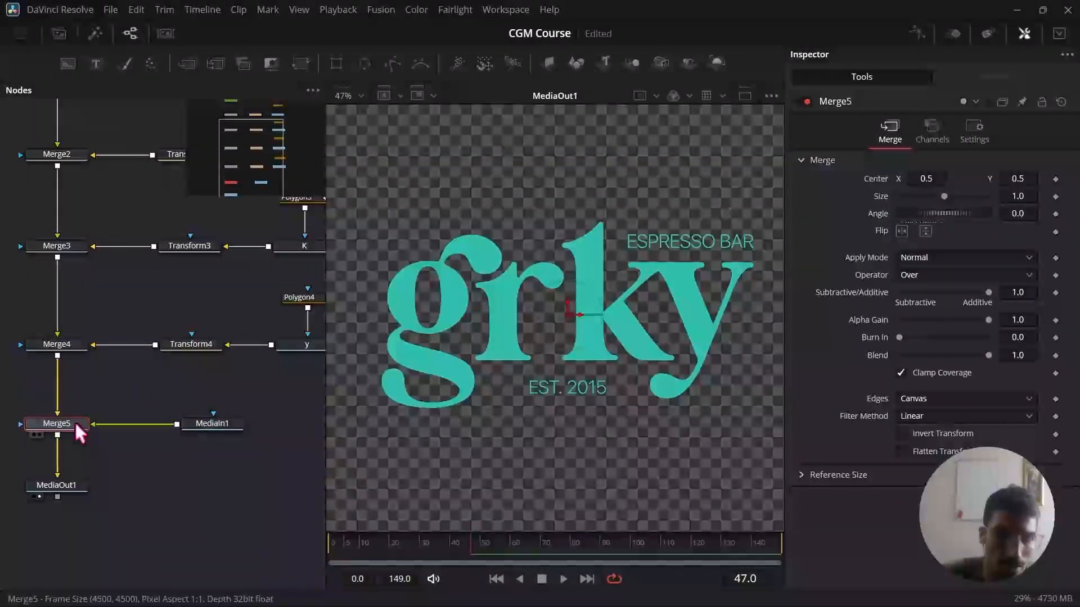
{"action": "left_click_drag", "start_coordinate": [209, 425], "coordinate": [289, 420]}
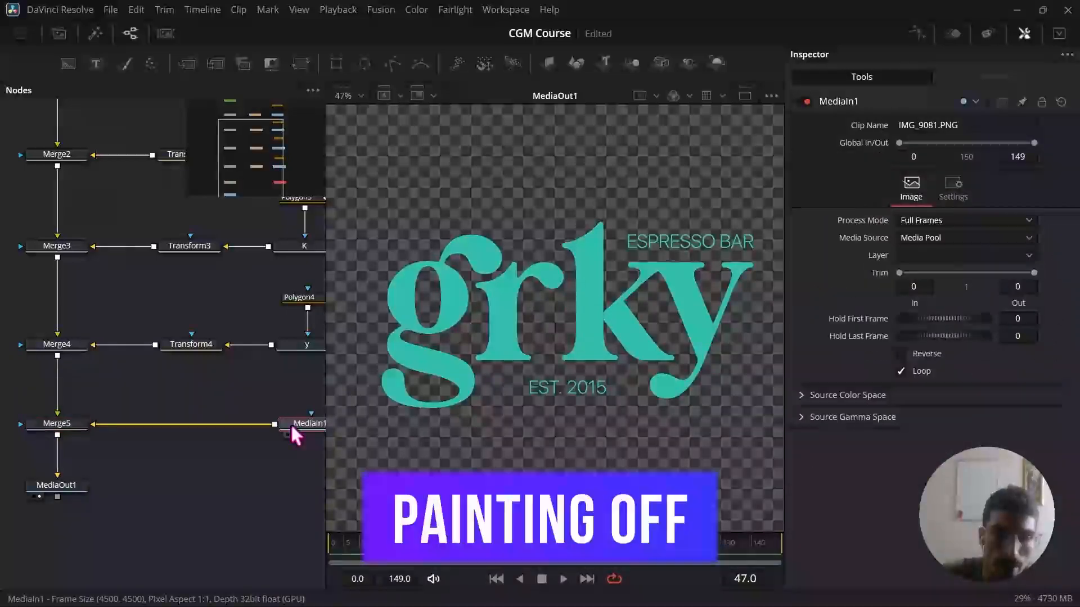
- Add a Rectangle mask to MediaIn1 and place the mask node directly above it
{"action": "scroll", "coordinate": [222, 428], "scroll_direction": "down", "scroll_amount": 3}
{"action": "scroll", "coordinate": [257, 425], "scroll_direction": "up", "scroll_amount": 3}
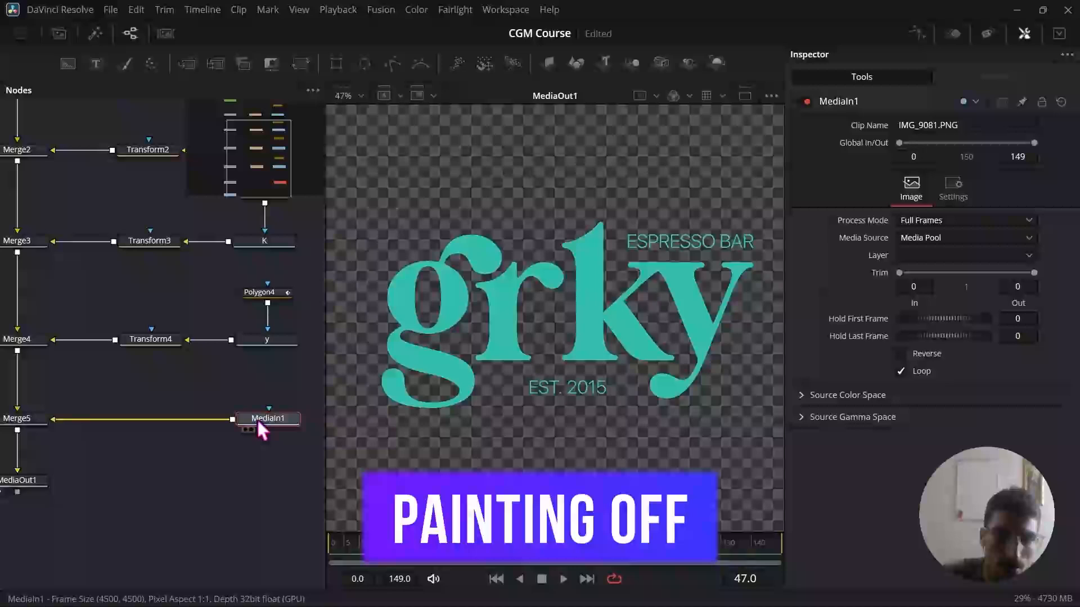
{"action": "scroll", "coordinate": [273, 399], "scroll_direction": "up", "scroll_amount": 2}
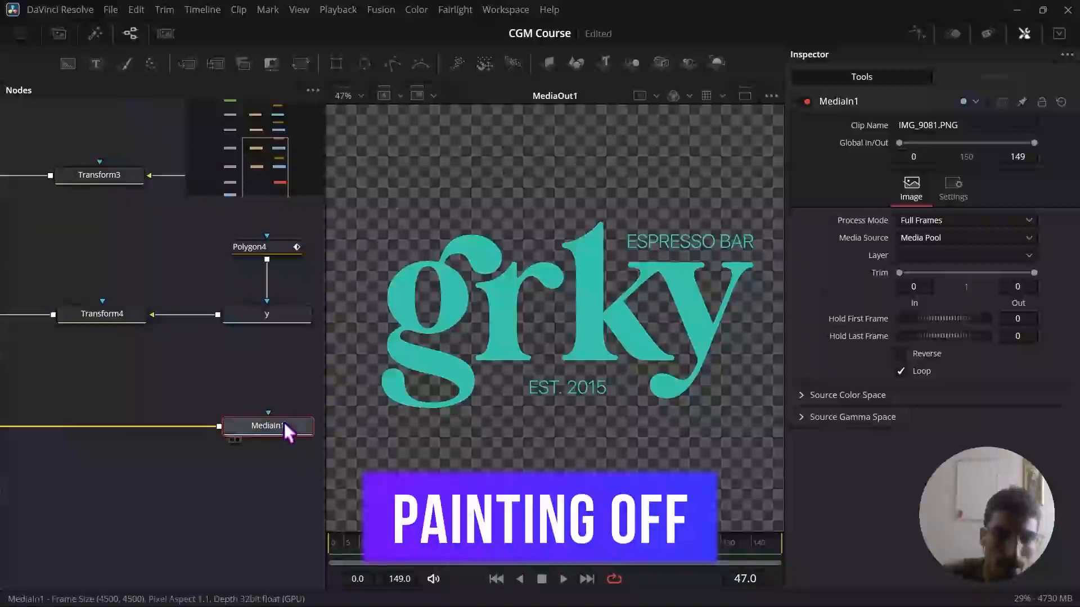
{"action": "left_click", "coordinate": [335, 67]}
{"action": "left_click_drag", "start_coordinate": [163, 425], "coordinate": [276, 376]}
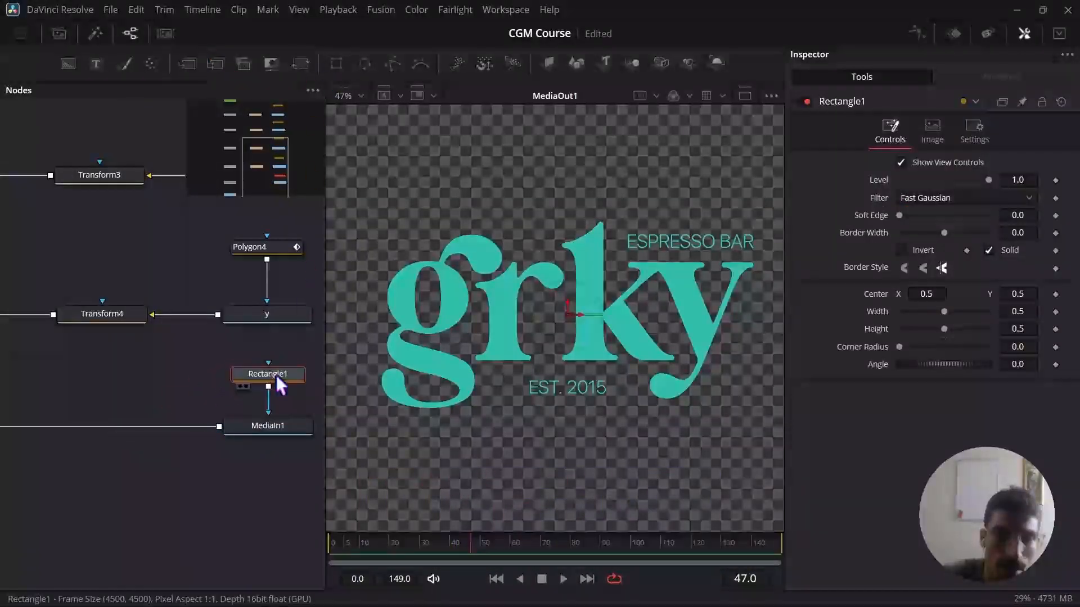
- Move the rectangle mask over the ESPRESSO BAR text and roughly reduce its height and width
{"action": "scroll", "coordinate": [724, 260], "scroll_direction": "down", "scroll_amount": 3}
{"action": "scroll", "coordinate": [549, 260], "scroll_direction": "up", "scroll_amount": 6}
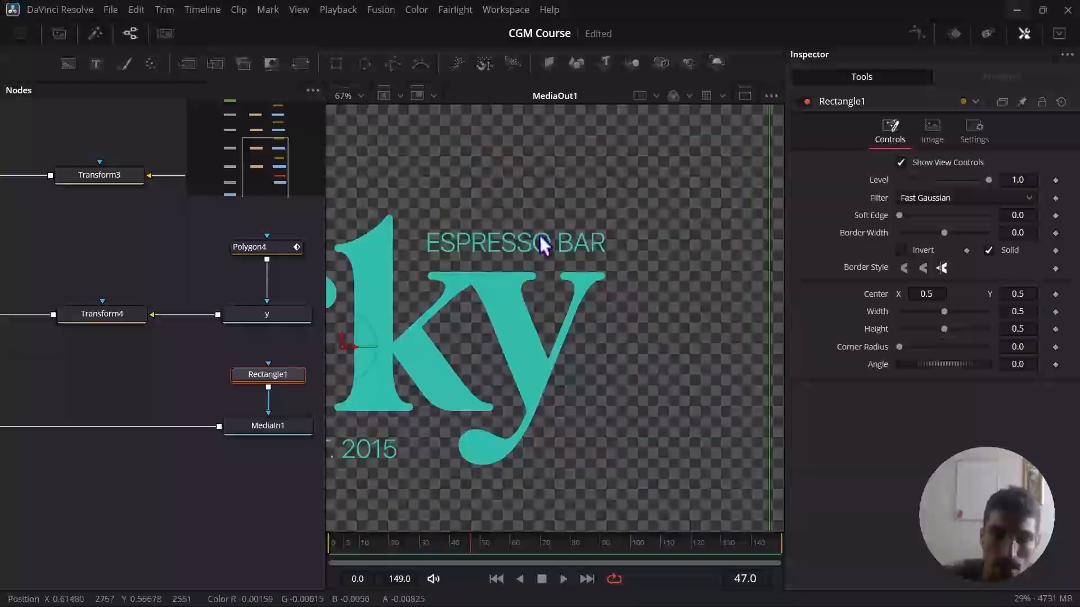
{"action": "scroll", "coordinate": [545, 241], "scroll_direction": "down", "scroll_amount": 6}
{"action": "left_click_drag", "start_coordinate": [479, 160], "coordinate": [527, 253]}
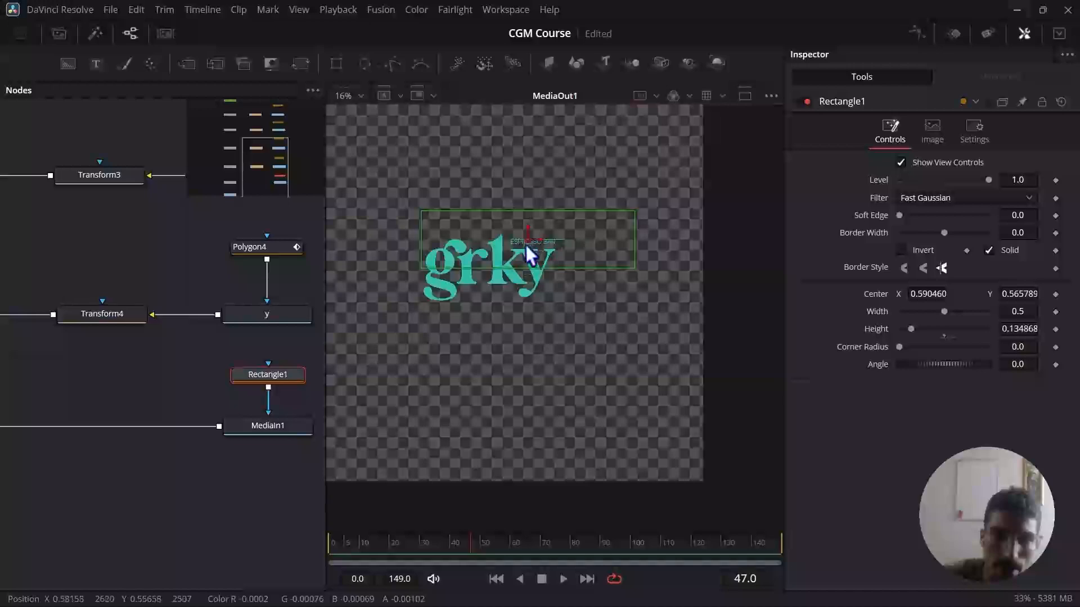
{"action": "scroll", "coordinate": [487, 239], "scroll_direction": "up", "scroll_amount": 5}
{"action": "scroll", "coordinate": [491, 246], "scroll_direction": "down", "scroll_amount": 5}
{"action": "left_click_drag", "start_coordinate": [356, 237], "coordinate": [486, 237]}
- Fit the rectangle mask around ESPRESSO BAR at about 0.116 wide and 0.025 high, centred near X 0.602, Y 0.562
{"action": "scroll", "coordinate": [518, 239], "scroll_direction": "up", "scroll_amount": 5}
{"action": "left_click_drag", "start_coordinate": [499, 121], "coordinate": [496, 210]}
{"action": "scroll", "coordinate": [455, 235], "scroll_direction": "up", "scroll_amount": 1}
{"action": "left_click_drag", "start_coordinate": [405, 231], "coordinate": [387, 231]}
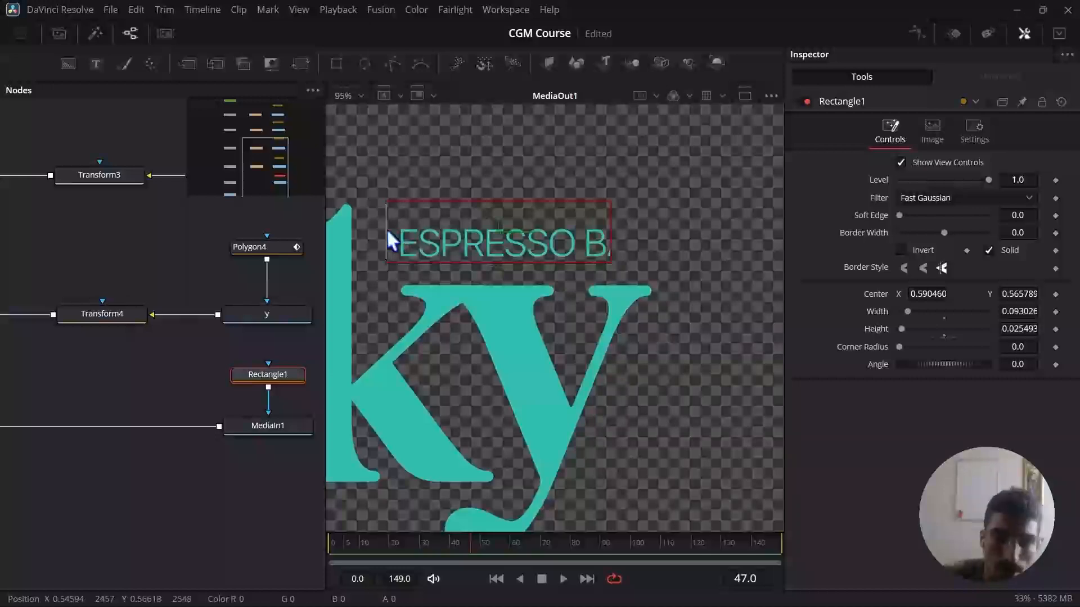
{"action": "left_click_drag", "start_coordinate": [617, 236], "coordinate": [643, 234]}
{"action": "left_click_drag", "start_coordinate": [501, 232], "coordinate": [527, 243]}
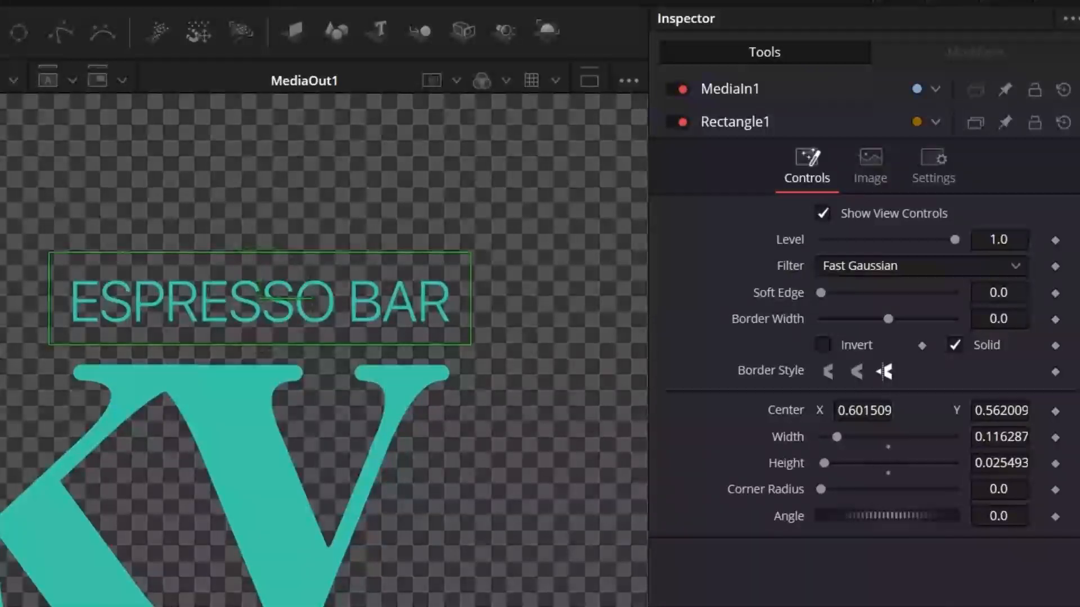
- Try wiping the ESPRESSO BAR text by narrowing Rectangle1, and undo the change
{"action": "left_click", "coordinate": [729, 89]}
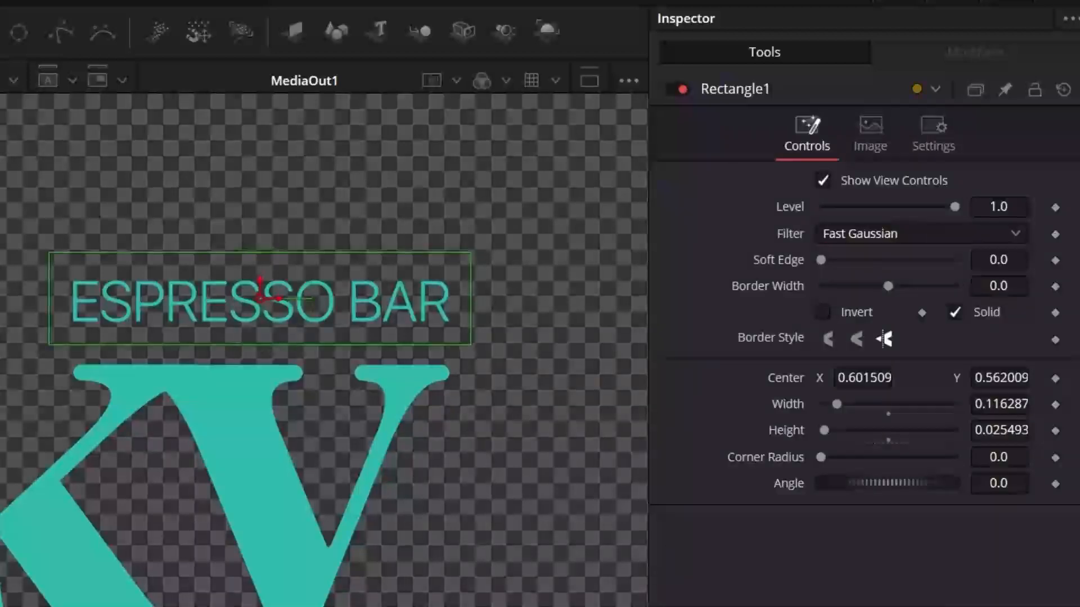
{"action": "left_click_drag", "start_coordinate": [471, 299], "coordinate": [280, 309]}
{"action": "key", "text": "ctrl+z"}
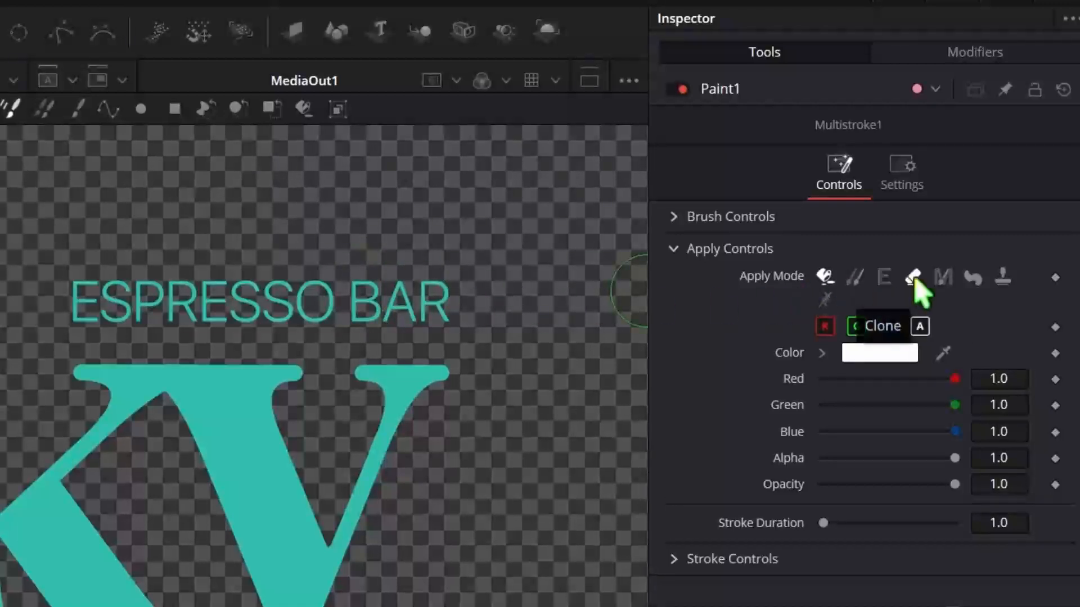
- Paint out the ESPRESSO BAR text with a single Clone-mode Stroke in Paint1, using brush size 0.025 and softness 0.001
{"action": "left_click", "coordinate": [855, 278]}
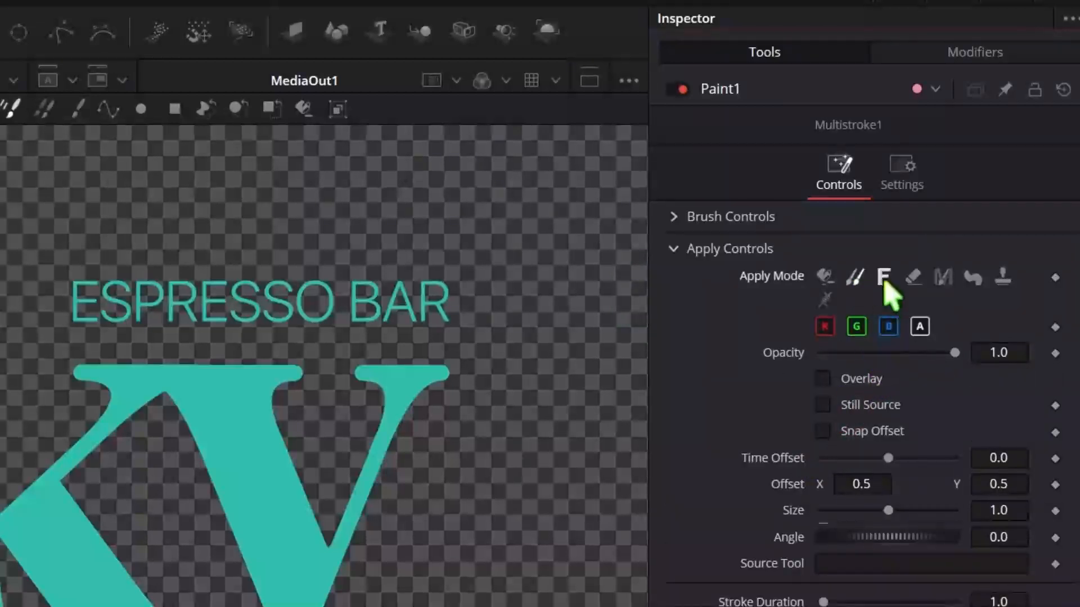
{"action": "left_click", "coordinate": [78, 110]}
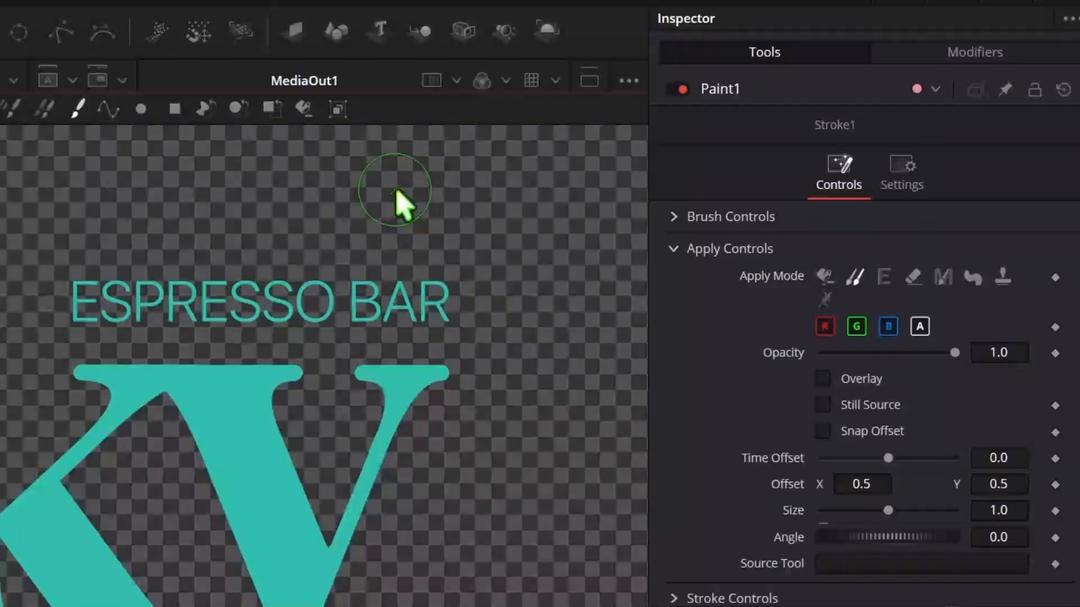
{"action": "mouse_move", "coordinate": [398, 179]}
{"action": "left_mouse_down"}
{"action": "mouse_move", "coordinate": [417, 241]}
{"action": "mouse_move", "coordinate": [489, 303]}
{"action": "left_mouse_up"}
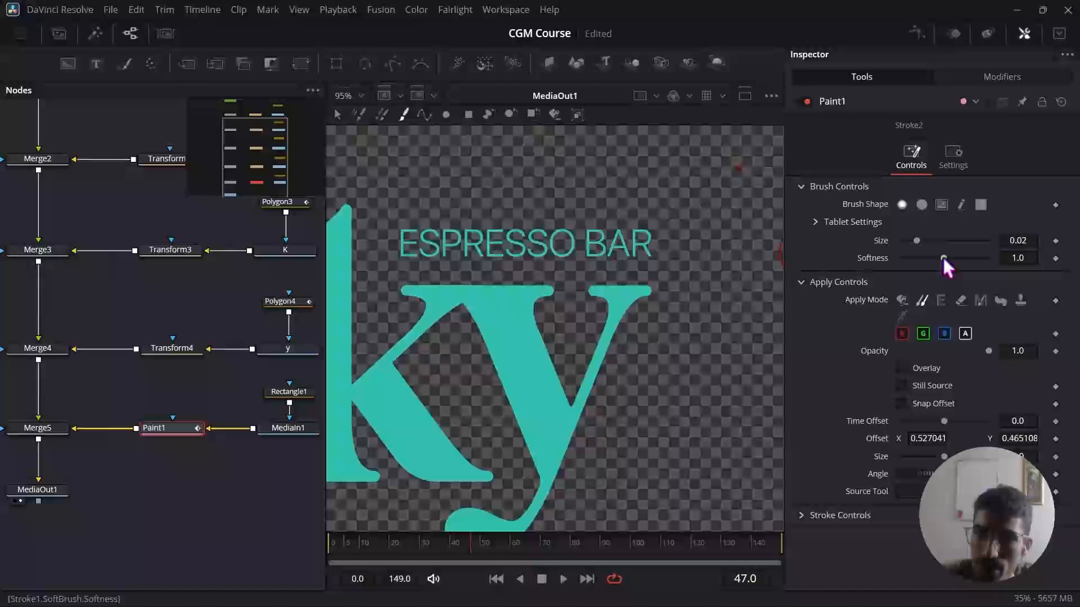
{"action": "left_click_drag", "start_coordinate": [943, 257], "coordinate": [807, 257]}
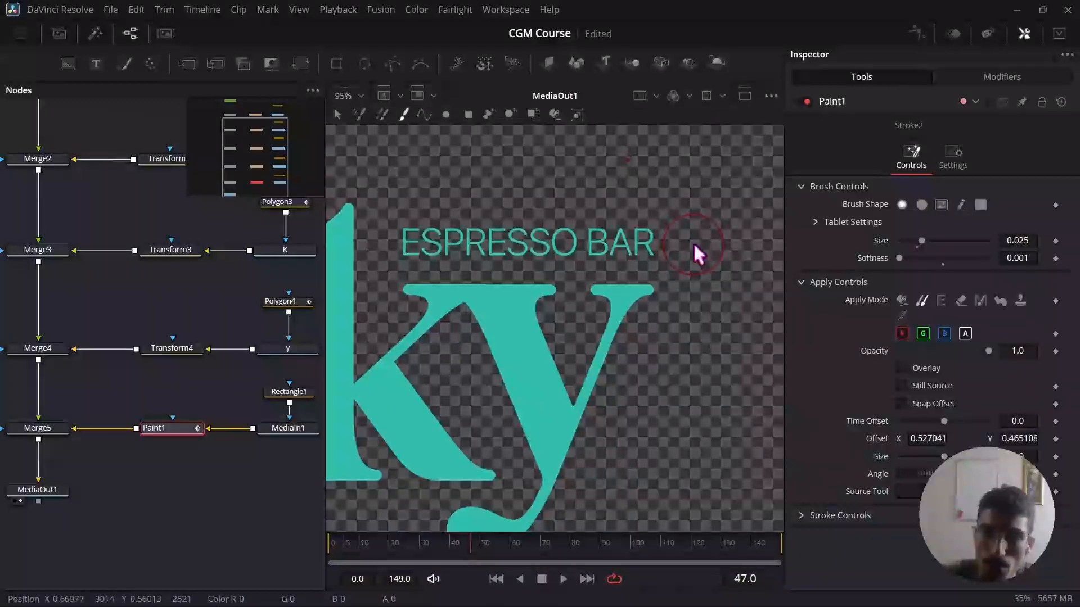
{"action": "left_click_drag", "start_coordinate": [617, 253], "coordinate": [393, 249]}
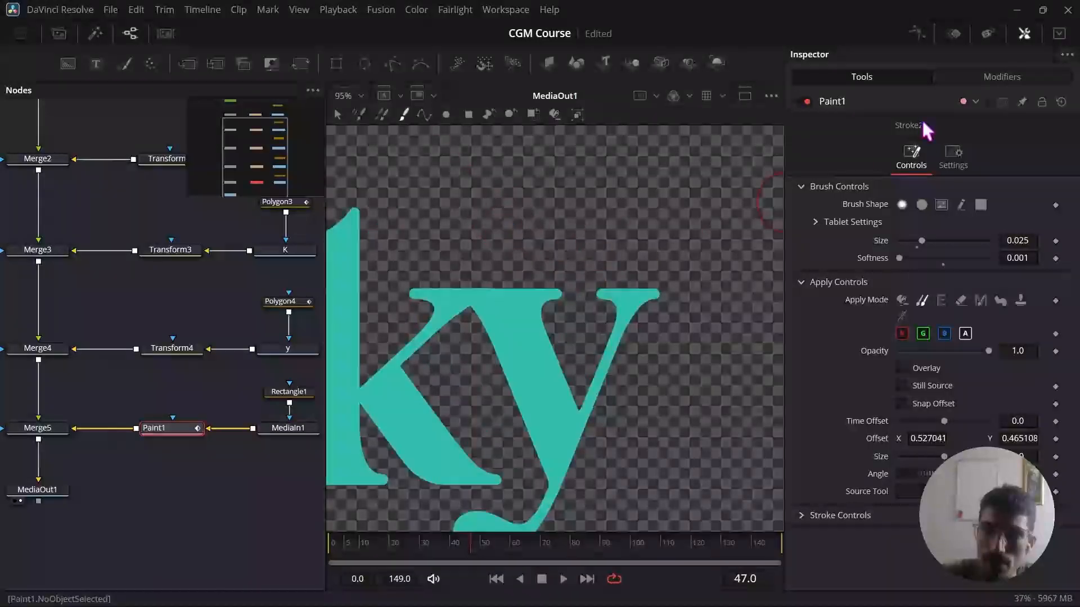
- Lower the Write On end of Paint1's Stroke1 modifier to 0.0 so the ESPRESSO BAR text is revealed
{"action": "left_click", "coordinate": [987, 74]}
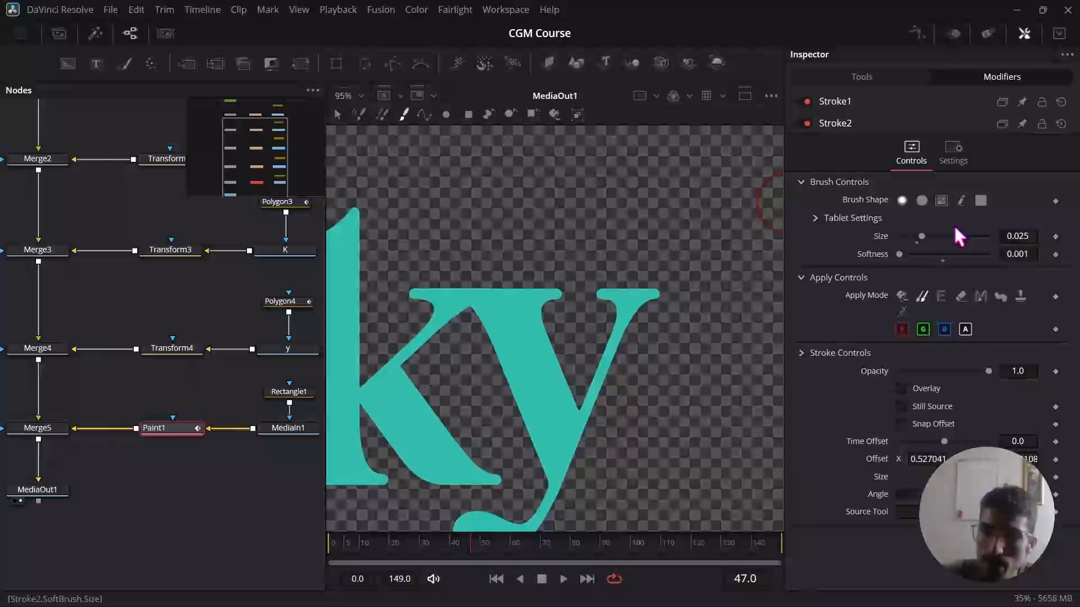
{"action": "left_click", "coordinate": [844, 103]}
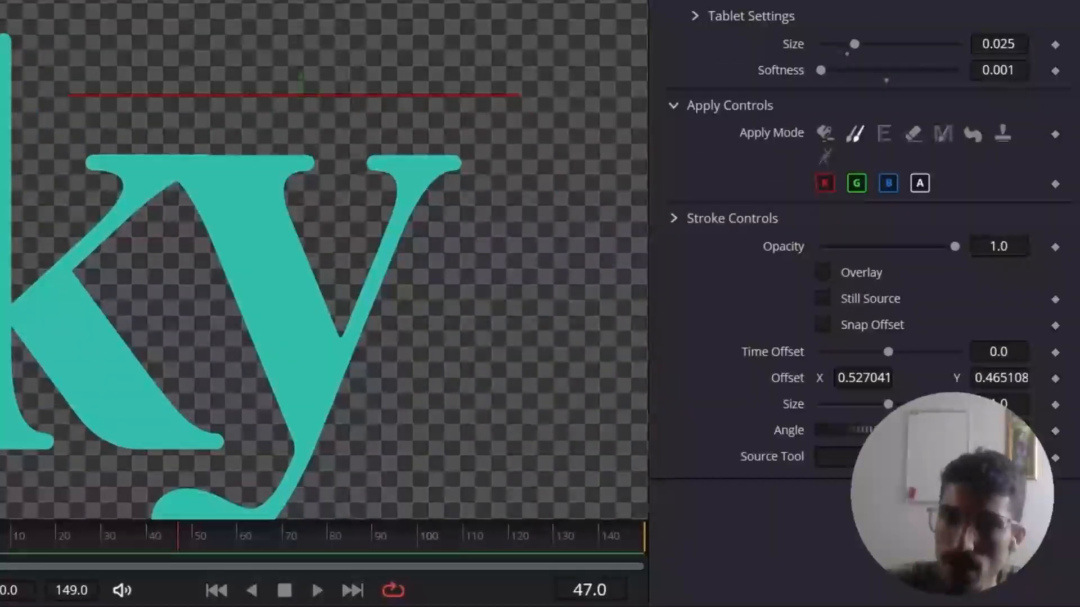
{"action": "left_click", "coordinate": [681, 496]}
{"action": "scroll", "coordinate": [731, 338], "scroll_direction": "down", "scroll_amount": 3}
{"action": "left_click_drag", "start_coordinate": [1023, 414], "coordinate": [834, 417]}
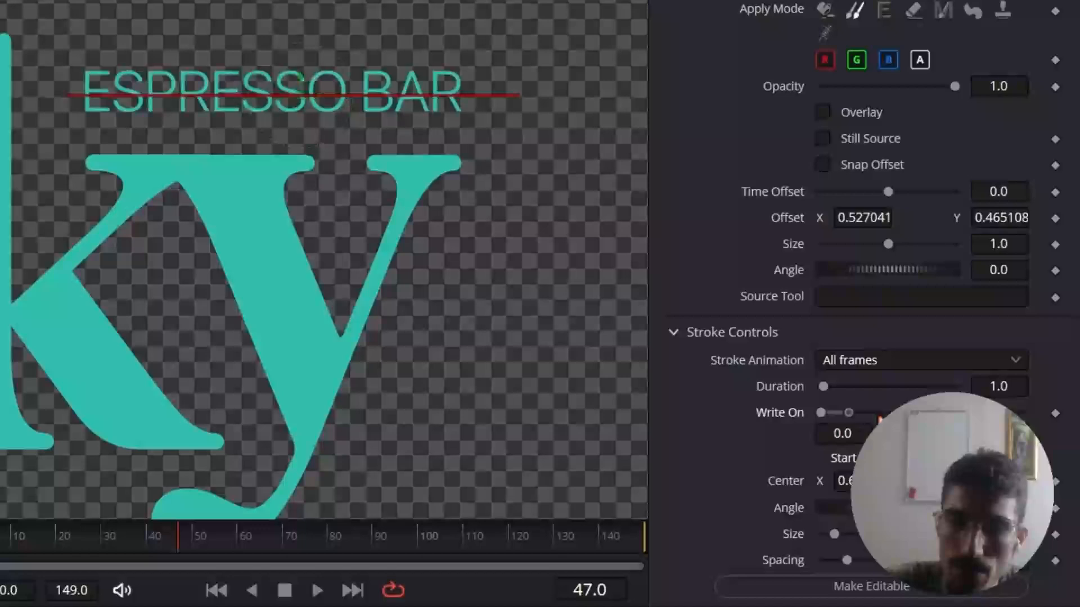
{"action": "left_click_drag", "start_coordinate": [1052, 411], "coordinate": [804, 413]}
- Inspect the whole grky logo and Paint2's stroke over the EST. 2015 text
{"action": "scroll", "coordinate": [268, 176], "scroll_direction": "down", "scroll_amount": 3}
{"action": "scroll", "coordinate": [276, 203], "scroll_direction": "down", "scroll_amount": 3}
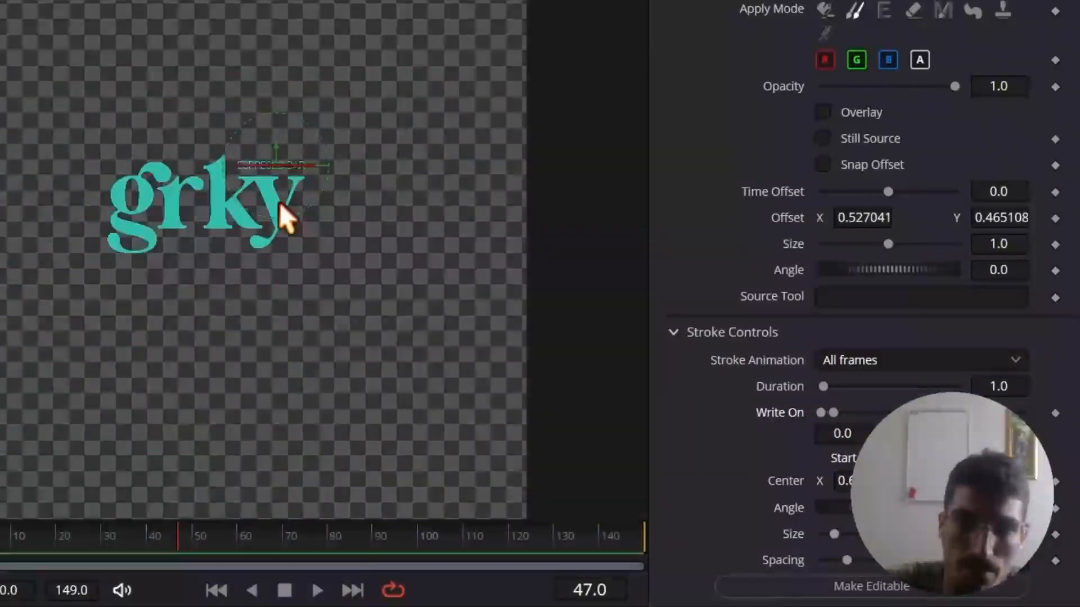
{"action": "scroll", "coordinate": [196, 219], "scroll_direction": "up", "scroll_amount": 4}
{"action": "scroll", "coordinate": [135, 177], "scroll_direction": "down", "scroll_amount": 1}
{"action": "scroll", "coordinate": [135, 177], "scroll_direction": "up", "scroll_amount": 2}
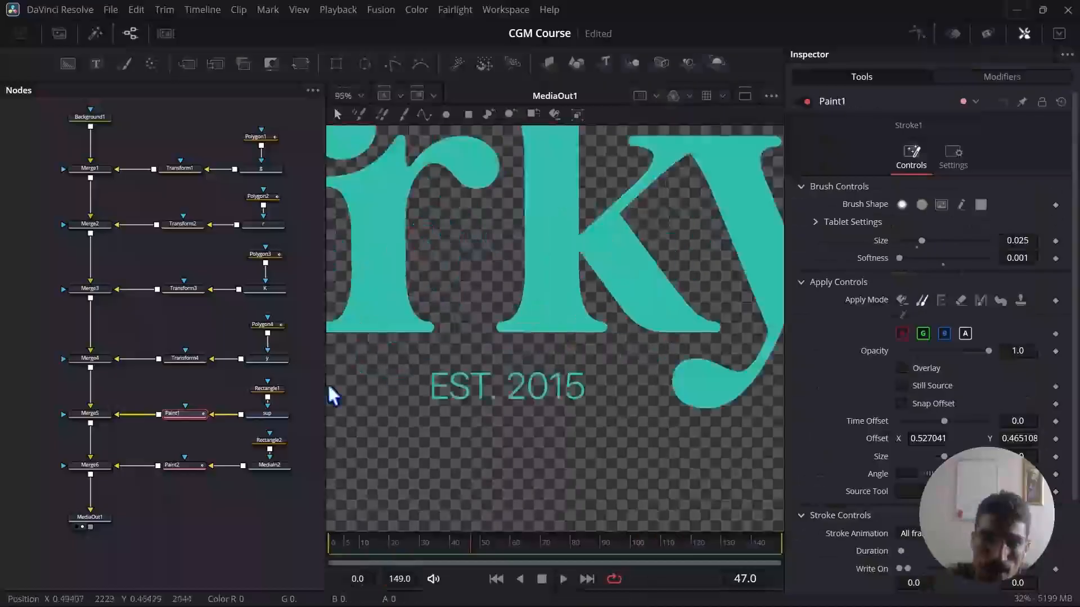
{"action": "left_click", "coordinate": [194, 464]}
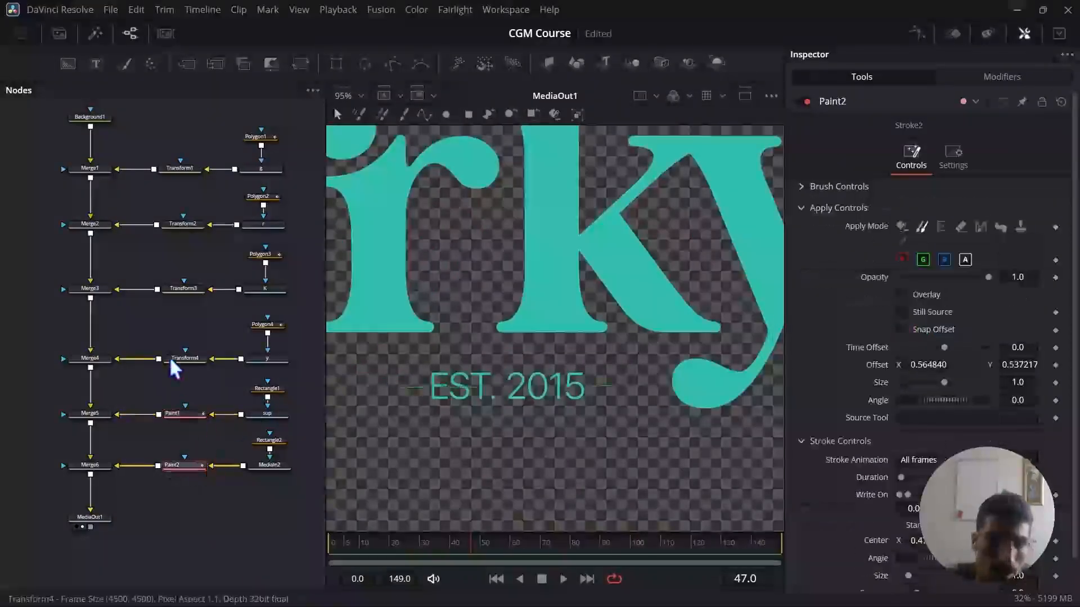
{"action": "scroll", "coordinate": [180, 443], "scroll_direction": "up", "scroll_amount": 4}
{"action": "scroll", "coordinate": [201, 427], "scroll_direction": "up", "scroll_amount": 8}
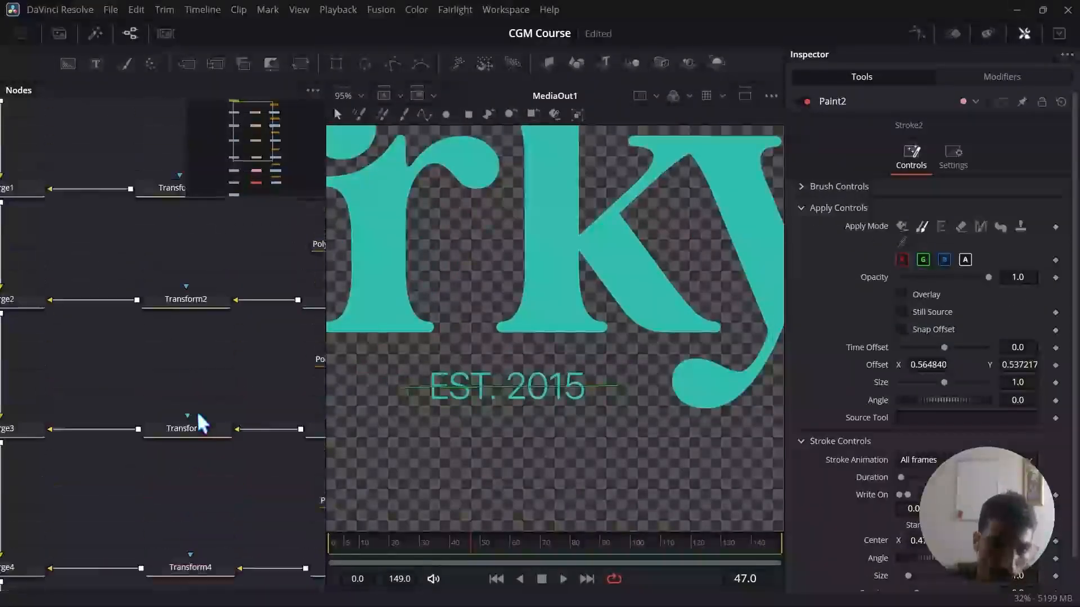
- Select Transform1 to Transform4 together with Paint1 and Paint2 to review the nodes that need animating
{"action": "scroll", "coordinate": [174, 267], "scroll_direction": "down", "scroll_amount": 5}
{"action": "mouse_move", "coordinate": [145, 258]}
{"action": "left_mouse_down"}
{"action": "mouse_move", "coordinate": [204, 494]}
{"action": "mouse_move", "coordinate": [203, 591]}
{"action": "left_mouse_up"}
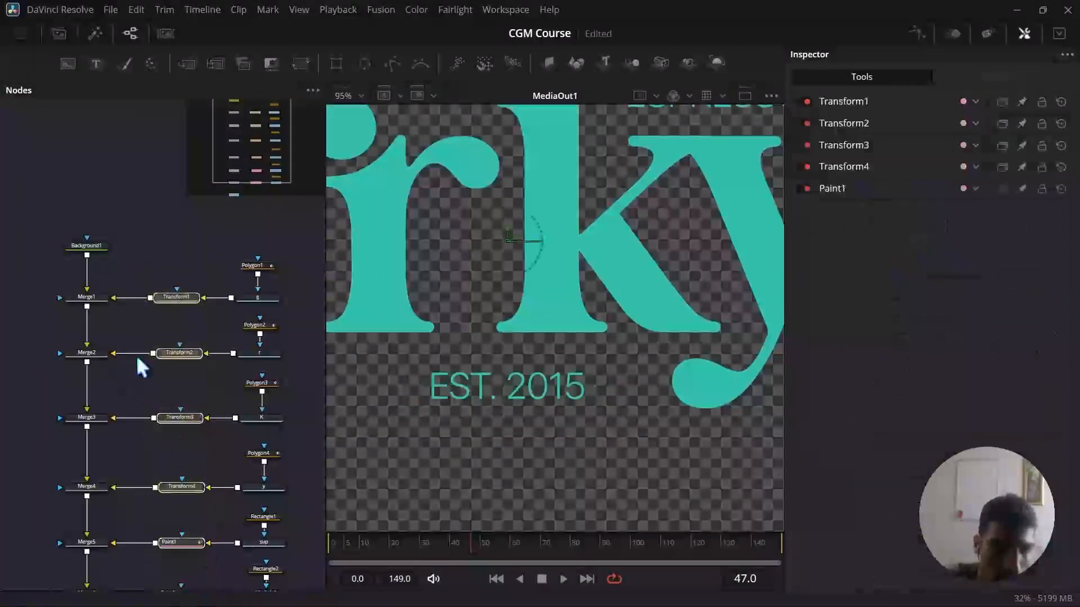
{"action": "scroll", "coordinate": [250, 332], "scroll_direction": "down", "scroll_amount": 1}
{"action": "scroll", "coordinate": [262, 342], "scroll_direction": "up", "scroll_amount": 3}
{"action": "scroll", "coordinate": [265, 349], "scroll_direction": "down", "scroll_amount": 3}
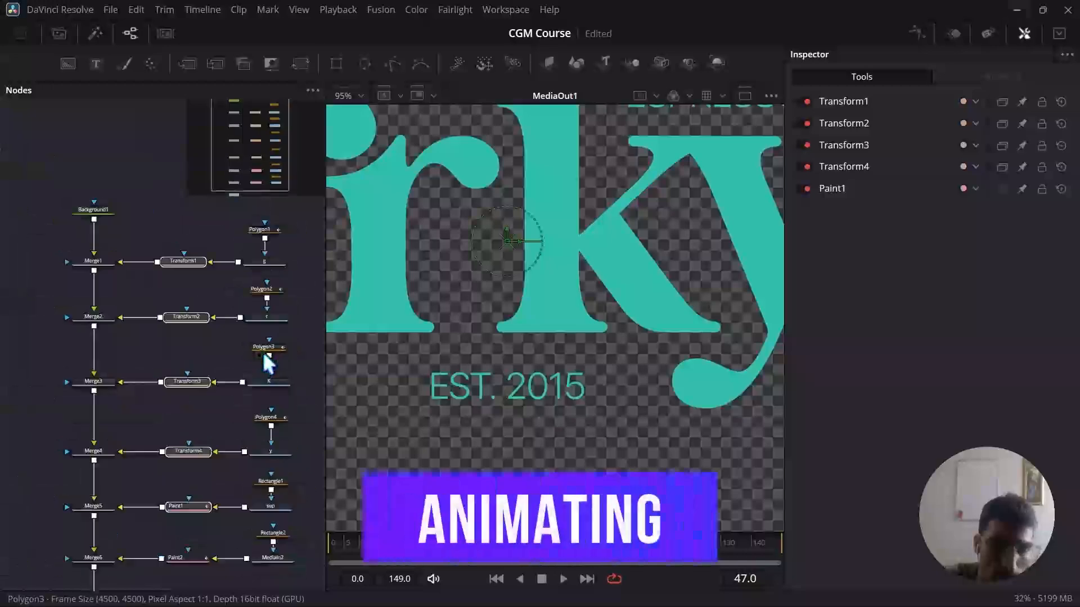
{"action": "mouse_move", "coordinate": [147, 212]}
{"action": "left_mouse_down"}
{"action": "mouse_move", "coordinate": [173, 290]}
{"action": "mouse_move", "coordinate": [211, 574]}
{"action": "left_mouse_up"}
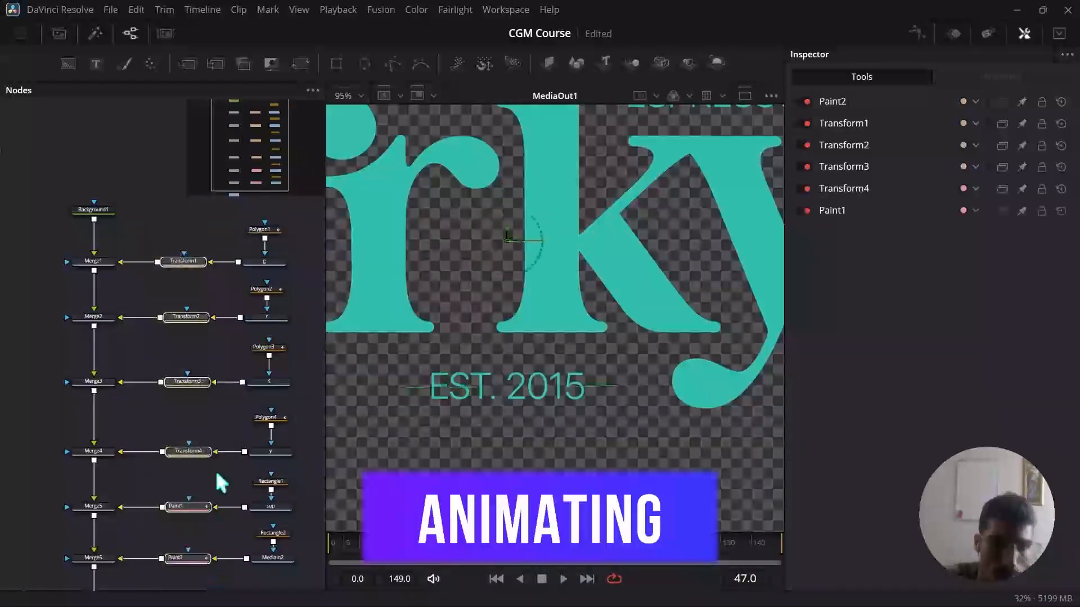
{"action": "scroll", "coordinate": [160, 315], "scroll_direction": "up", "scroll_amount": 3}
{"action": "scroll", "coordinate": [227, 264], "scroll_direction": "up", "scroll_amount": 2}
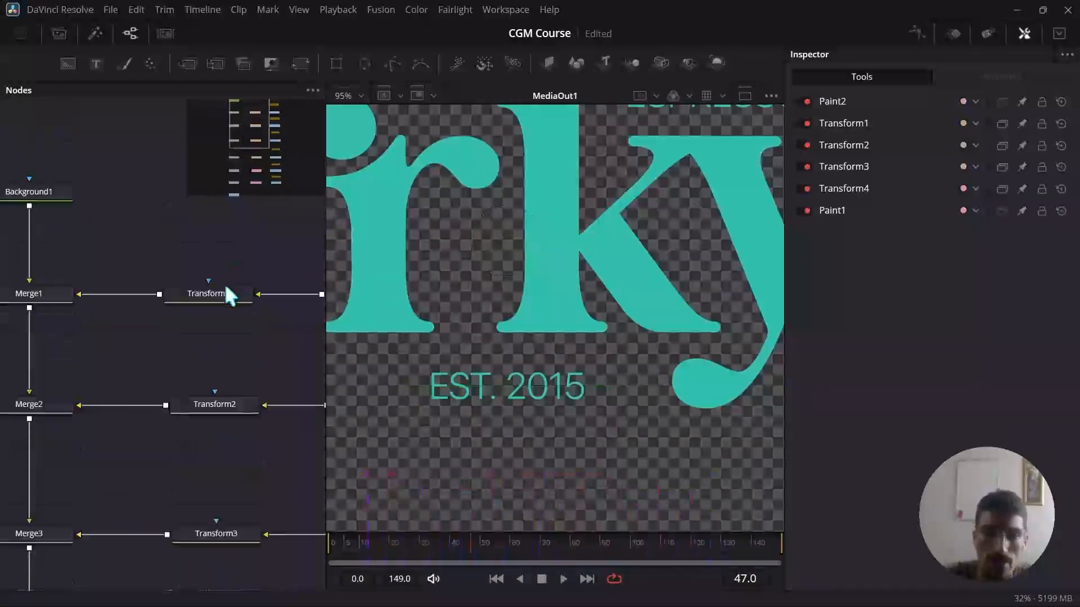
- Select only Transform1 and go to frame 0 with the letter g in view
{"action": "left_click", "coordinate": [242, 293]}
{"action": "scroll", "coordinate": [450, 298], "scroll_direction": "down", "scroll_amount": 5}
{"action": "scroll", "coordinate": [377, 282], "scroll_direction": "up", "scroll_amount": 4}
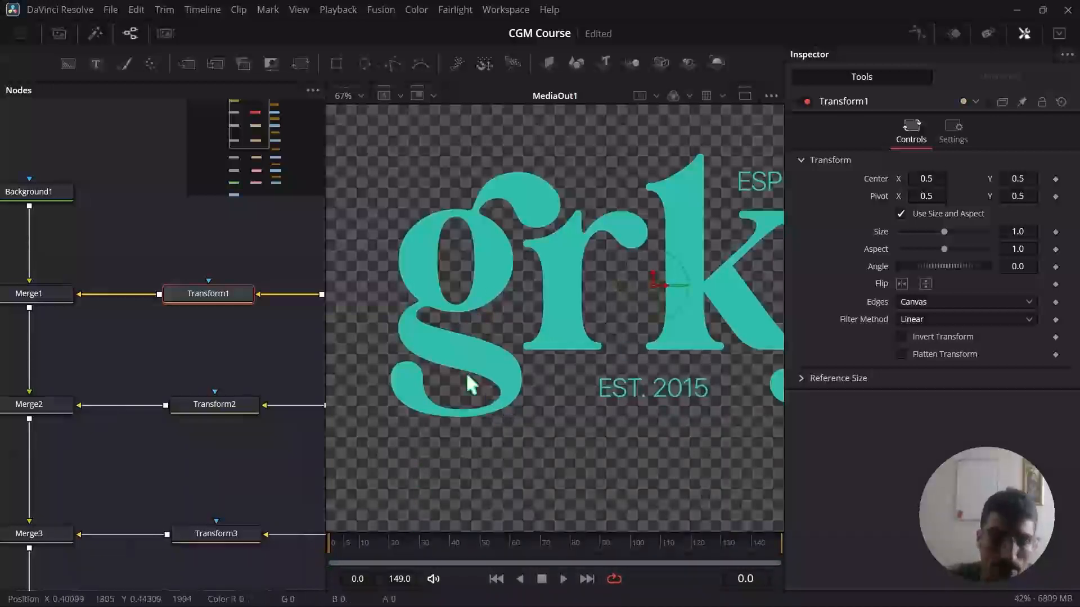
{"action": "left_click_drag", "start_coordinate": [233, 295], "coordinate": [236, 296]}
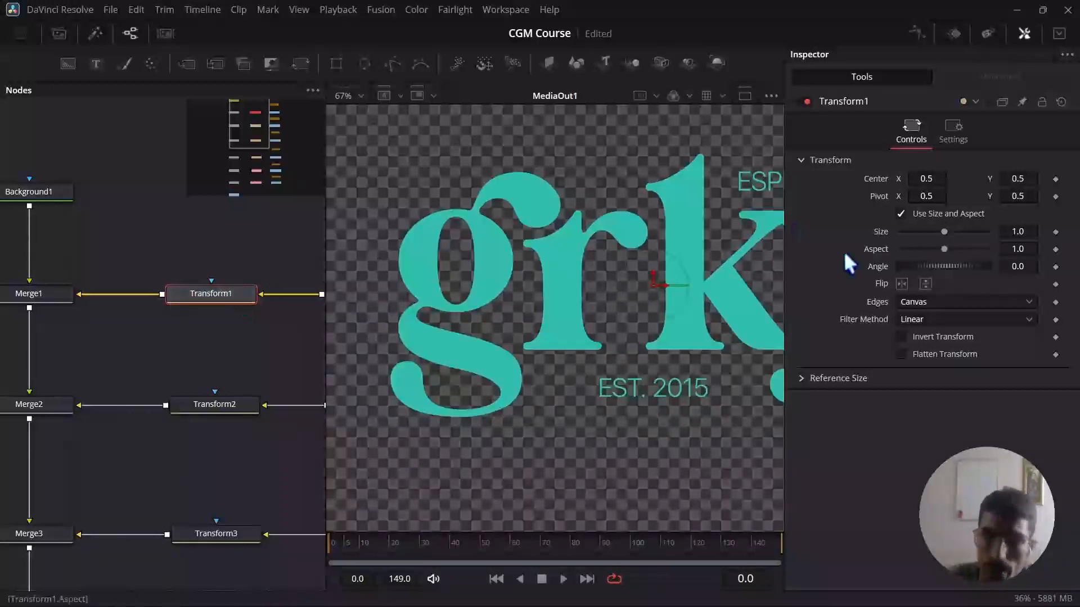
- Try adjusting Transform1's size and moving the g's center to about X 0.409, Y 0.449, and undo the changes
{"action": "left_click_drag", "start_coordinate": [935, 231], "coordinate": [974, 265]}
{"action": "key", "text": "ctrl+z"}
{"action": "key", "text": "ctrl+z"}
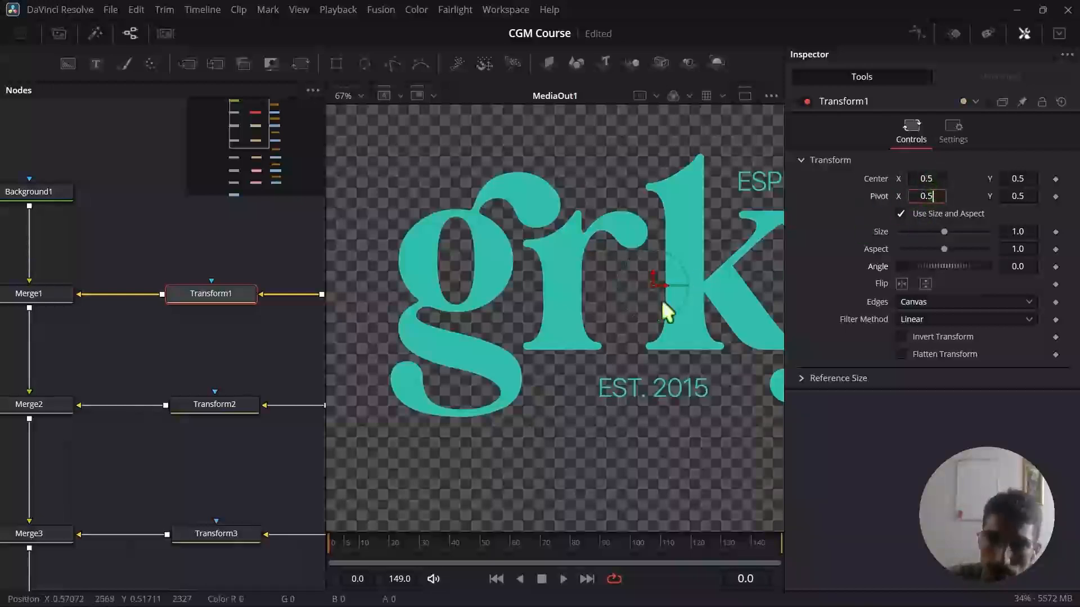
{"action": "left_click_drag", "start_coordinate": [654, 296], "coordinate": [499, 377]}
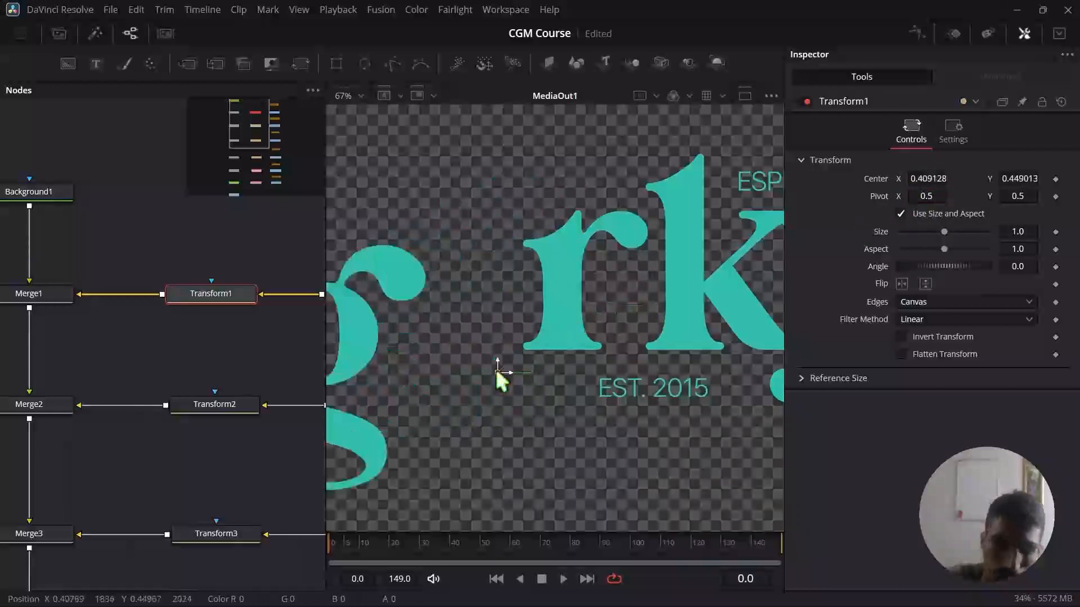
{"action": "key", "text": "ctrl+z"}
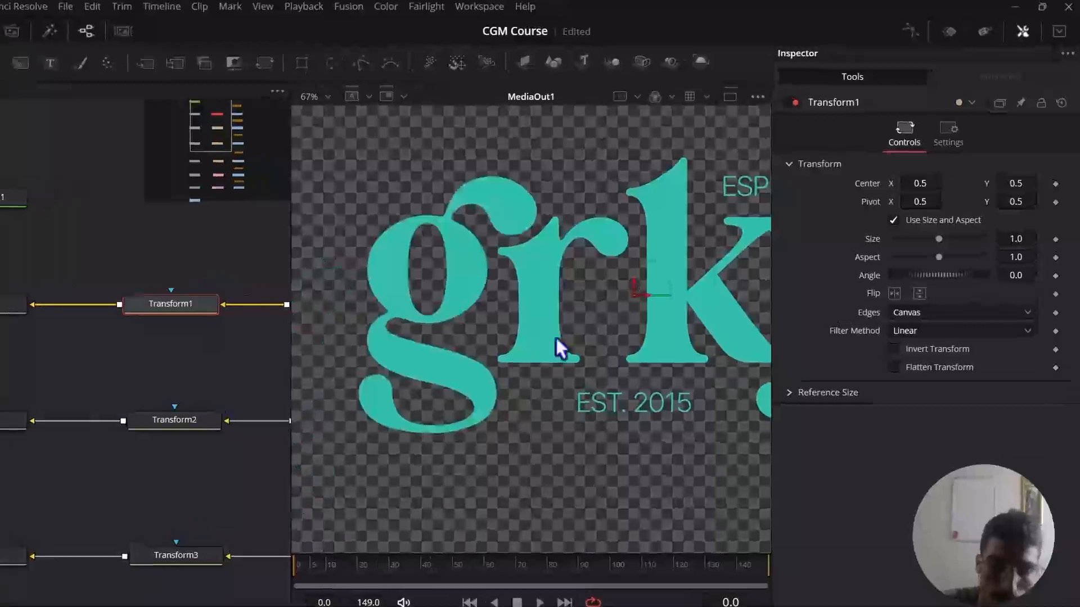
- Place Transform1's pivot on the g's lower tail tip at X 0.354854, Y 0.449
{"action": "left_click_drag", "start_coordinate": [920, 201], "coordinate": [889, 202]}
{"action": "left_click_drag", "start_coordinate": [883, 255], "coordinate": [880, 251]}
{"action": "left_click_drag", "start_coordinate": [1007, 250], "coordinate": [991, 254]}
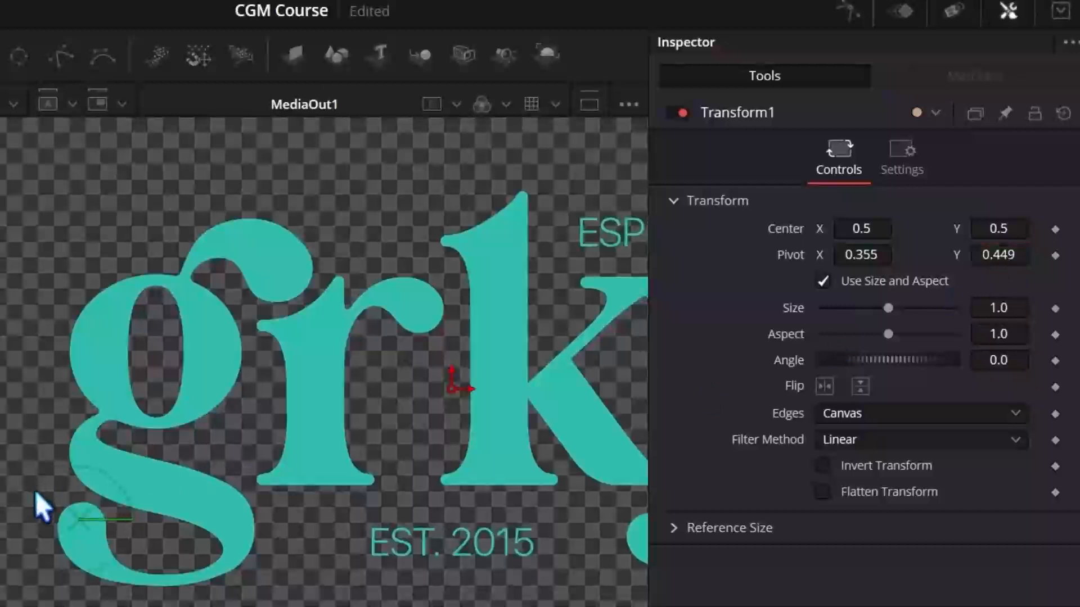
{"action": "scroll", "coordinate": [36, 491], "scroll_direction": "up", "scroll_amount": 4}
{"action": "left_click_drag", "start_coordinate": [164, 565], "coordinate": [163, 564]}
{"action": "scroll", "coordinate": [164, 564], "scroll_direction": "down", "scroll_amount": 4}
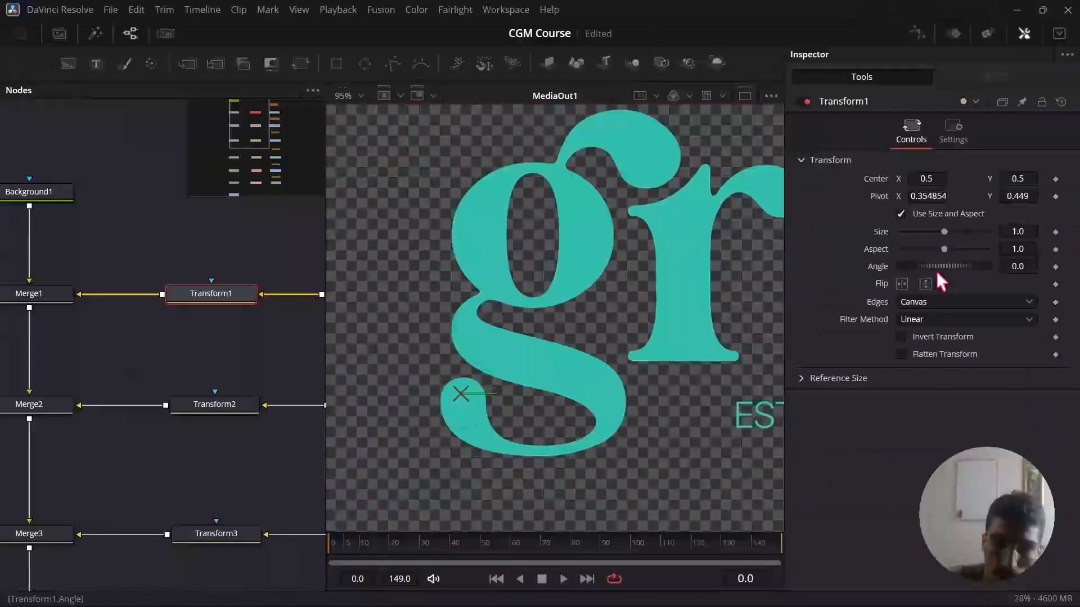
- Test rotating the g around its pivot, and set Transform1's angle to 180
{"action": "left_click_drag", "start_coordinate": [942, 265], "coordinate": [917, 262]}
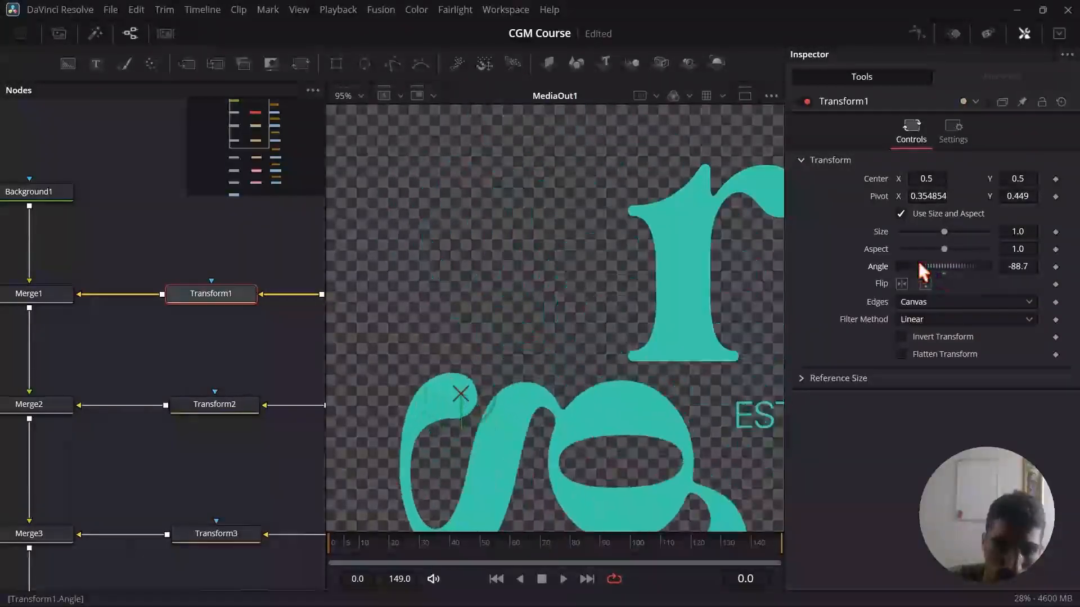
{"action": "key", "text": "ctrl+z"}
{"action": "left_click", "coordinate": [1019, 267]}
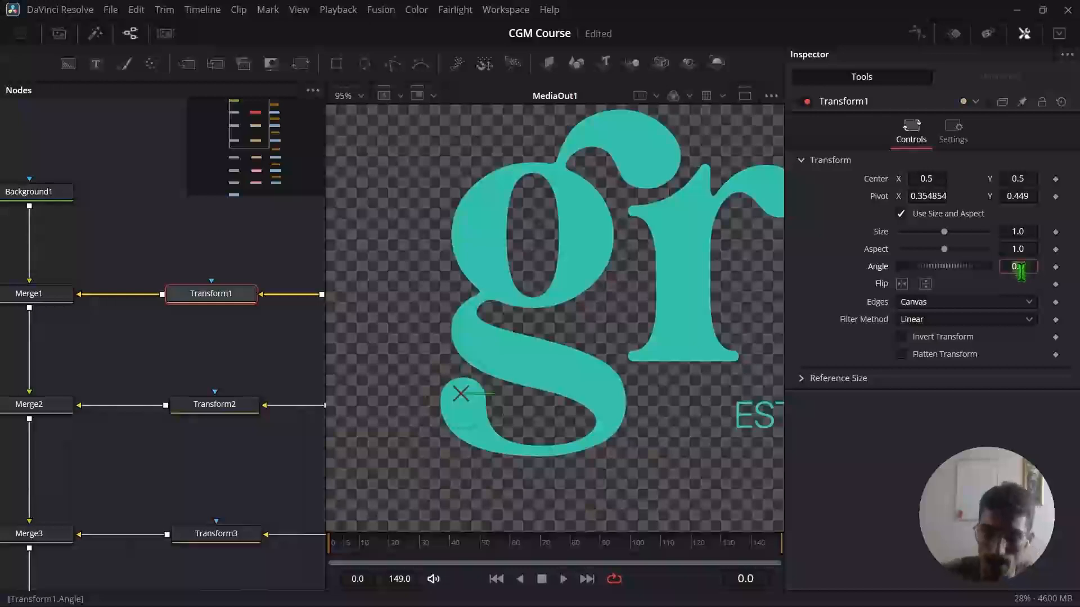
{"action": "type", "text": "180"}
{"action": "key", "text": "Tab"}
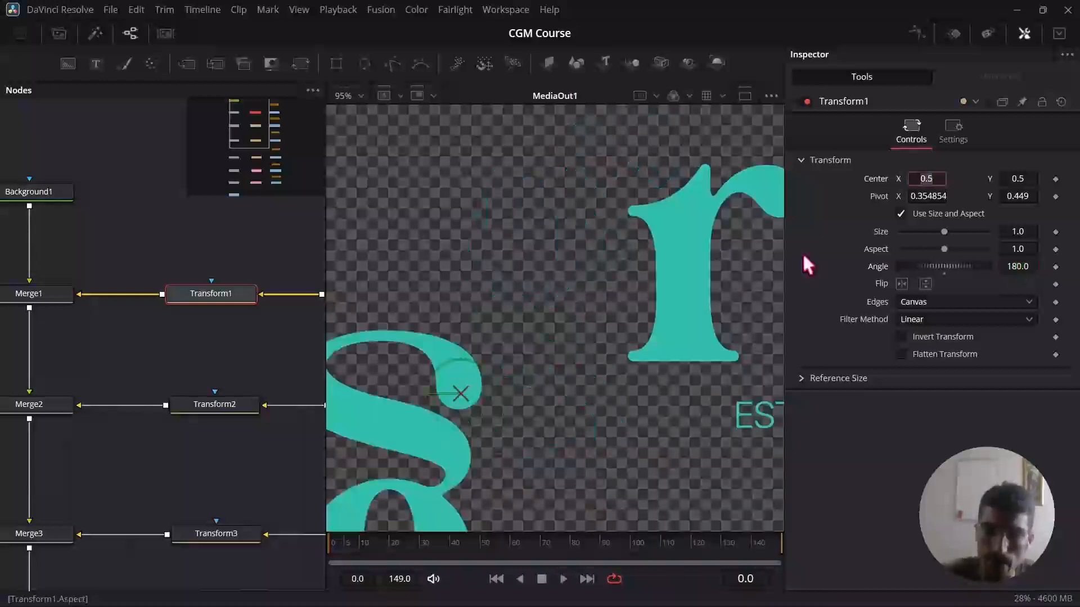
{"action": "scroll", "coordinate": [635, 328], "scroll_direction": "down", "scroll_amount": 3}
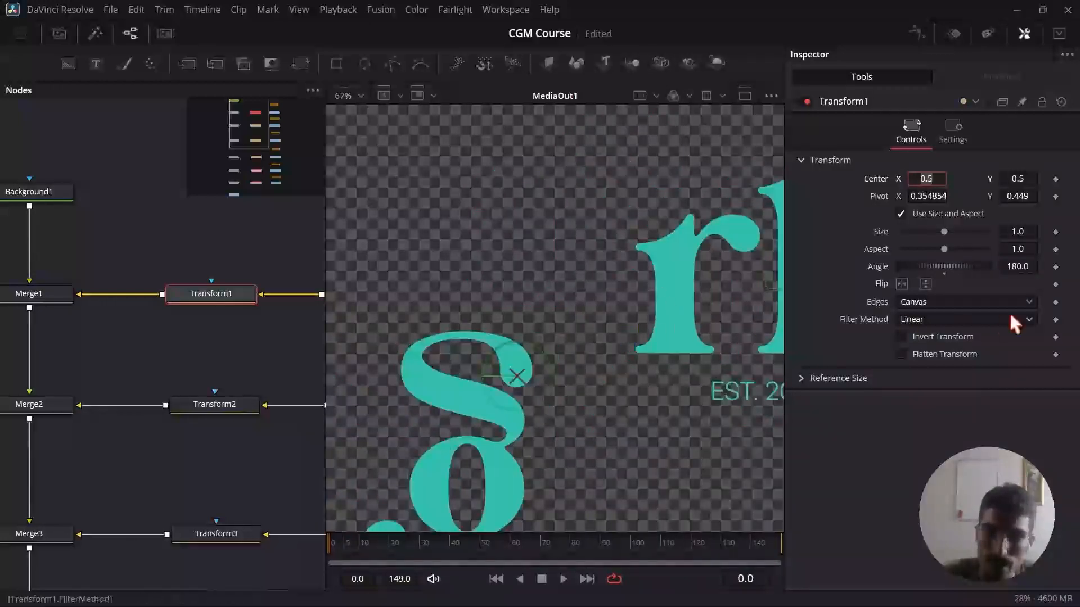
{"action": "scroll", "coordinate": [551, 302], "scroll_direction": "down", "scroll_amount": 2}
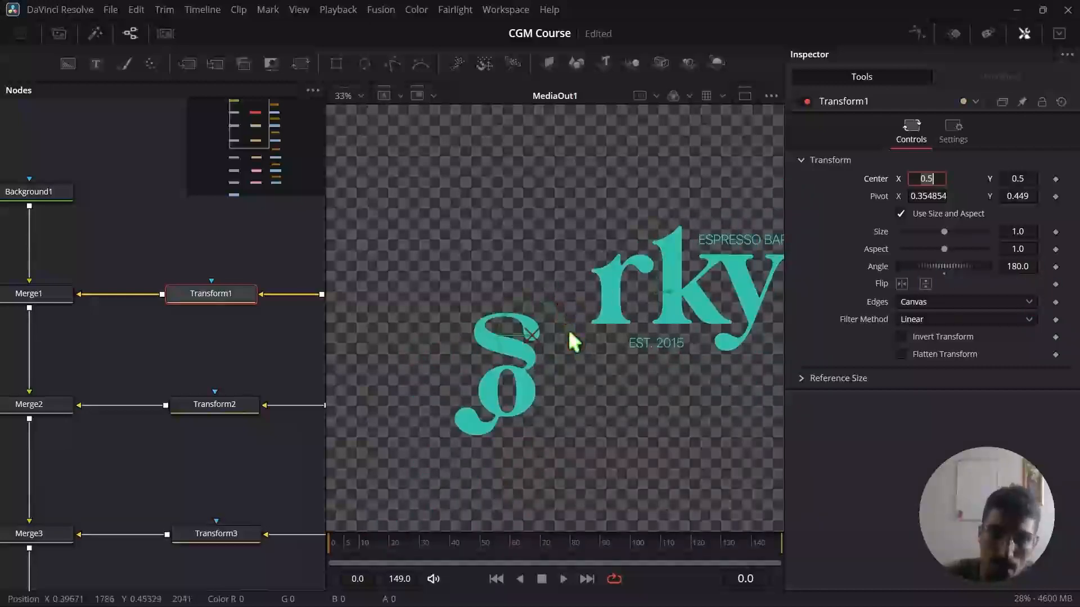
{"action": "scroll", "coordinate": [571, 342], "scroll_direction": "up", "scroll_amount": 2}
{"action": "left_click", "coordinate": [567, 342]}
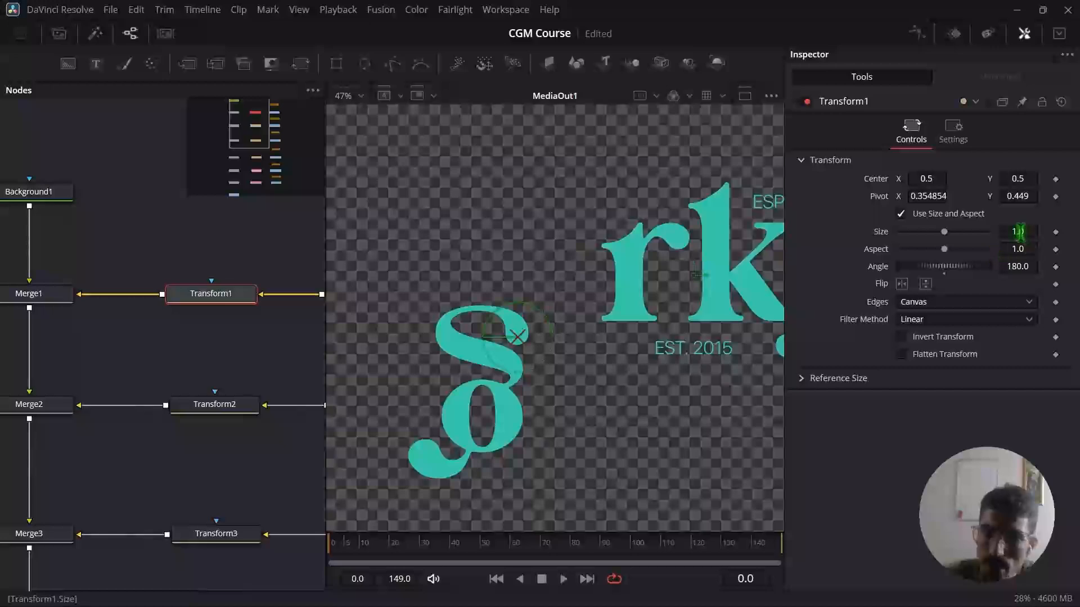
- Set Transform1's size to 0.0, reset size to 1.0 and angle to 0.0 at frame 20, and return to frame 0
{"action": "left_click_drag", "start_coordinate": [1020, 233], "coordinate": [964, 232]}
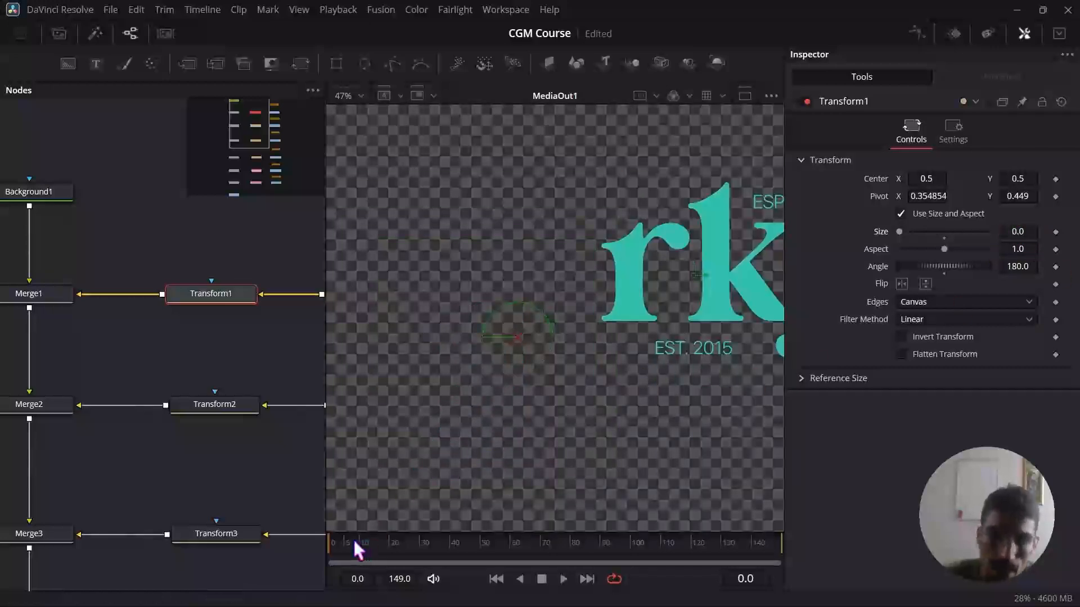
{"action": "left_click_drag", "start_coordinate": [362, 548], "coordinate": [373, 549]}
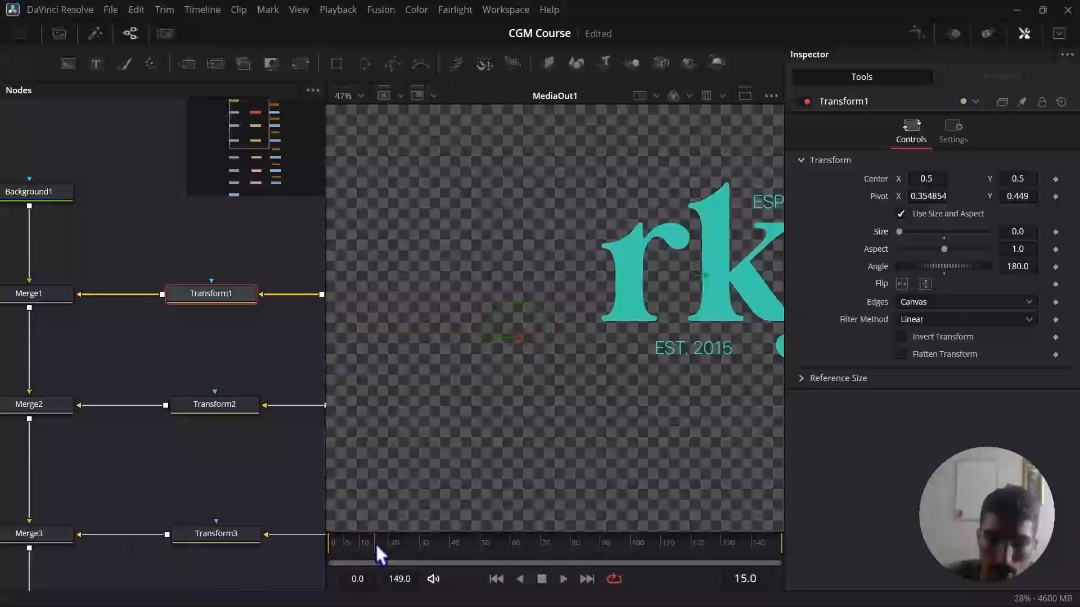
{"action": "left_click_drag", "start_coordinate": [387, 544], "coordinate": [390, 544]}
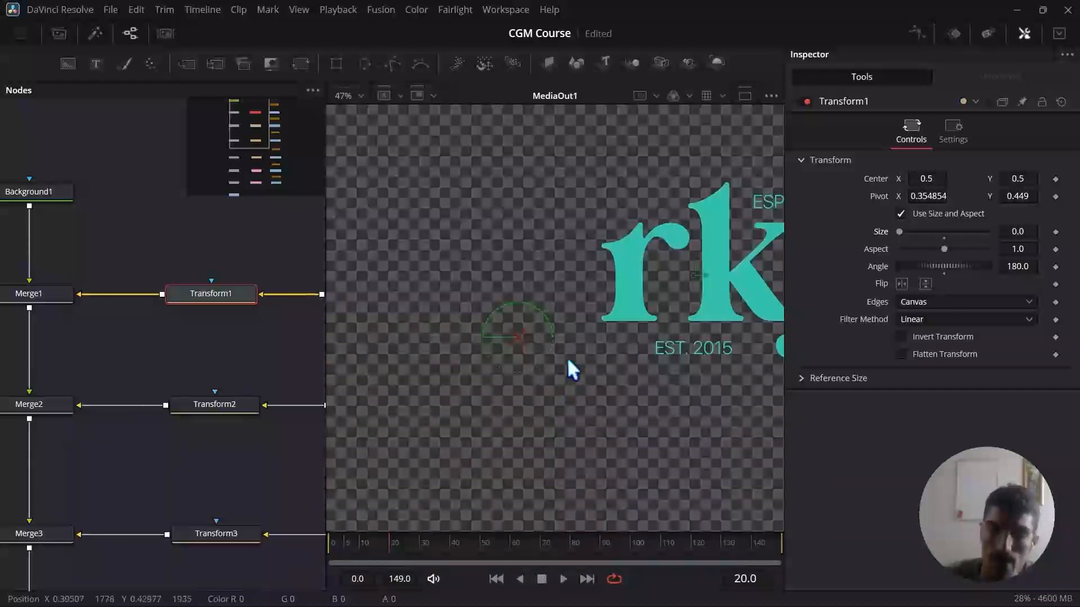
{"action": "double_click", "coordinate": [945, 238]}
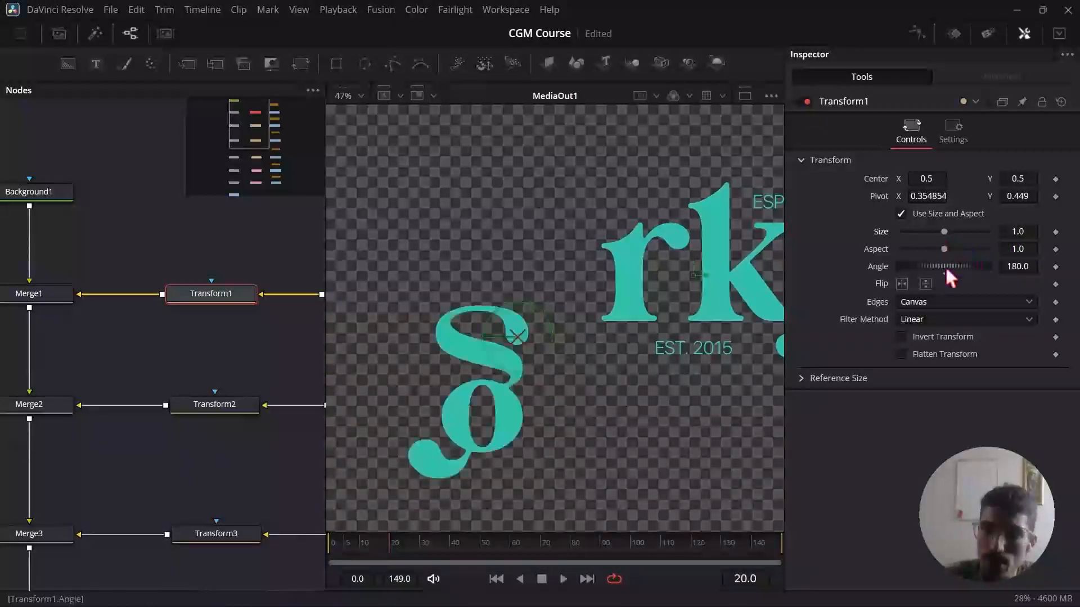
{"action": "double_click", "coordinate": [945, 271]}
{"action": "left_click_drag", "start_coordinate": [363, 543], "coordinate": [324, 554]}
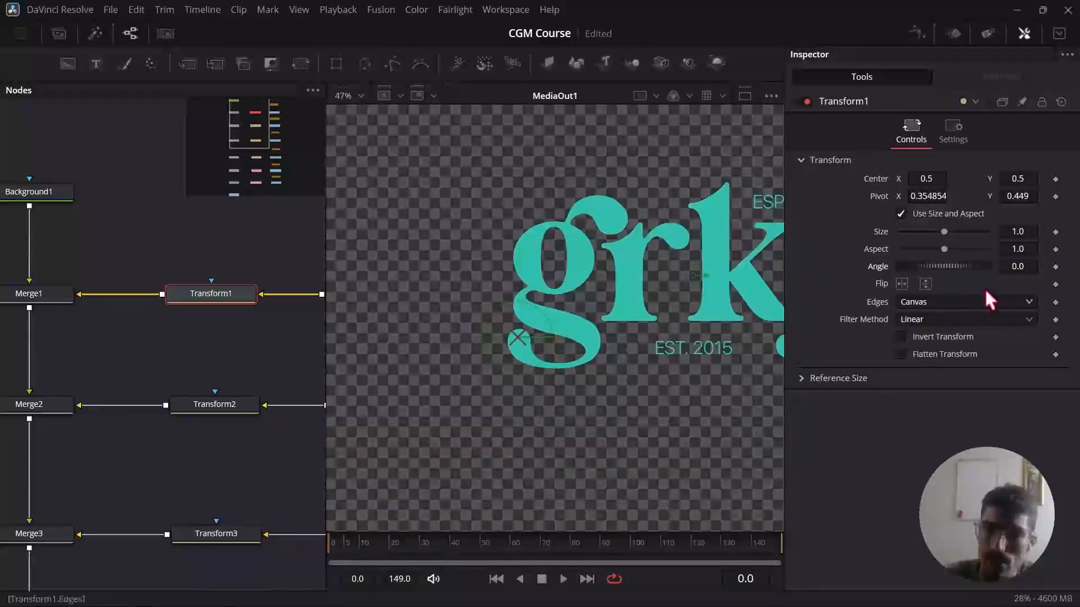
- Keyframe Transform1's Size and Angle from 0.0 and 180.0 at frame 0 to 1.0 and 0.0 at frame 20
{"action": "left_click", "coordinate": [1056, 267]}
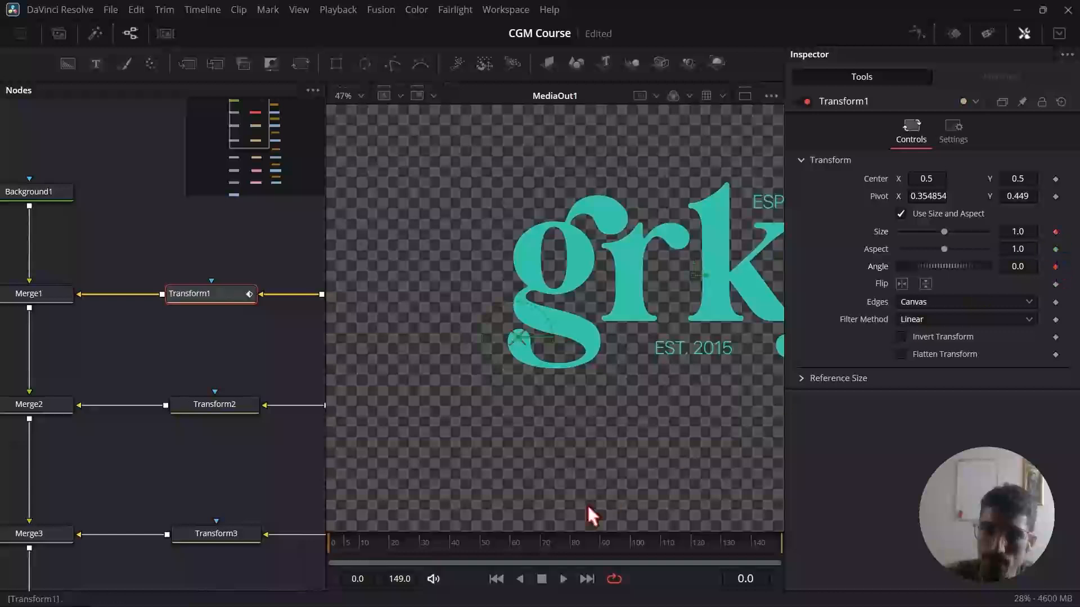
{"action": "left_click", "coordinate": [1019, 266]}
{"action": "left_click", "coordinate": [1055, 232]}
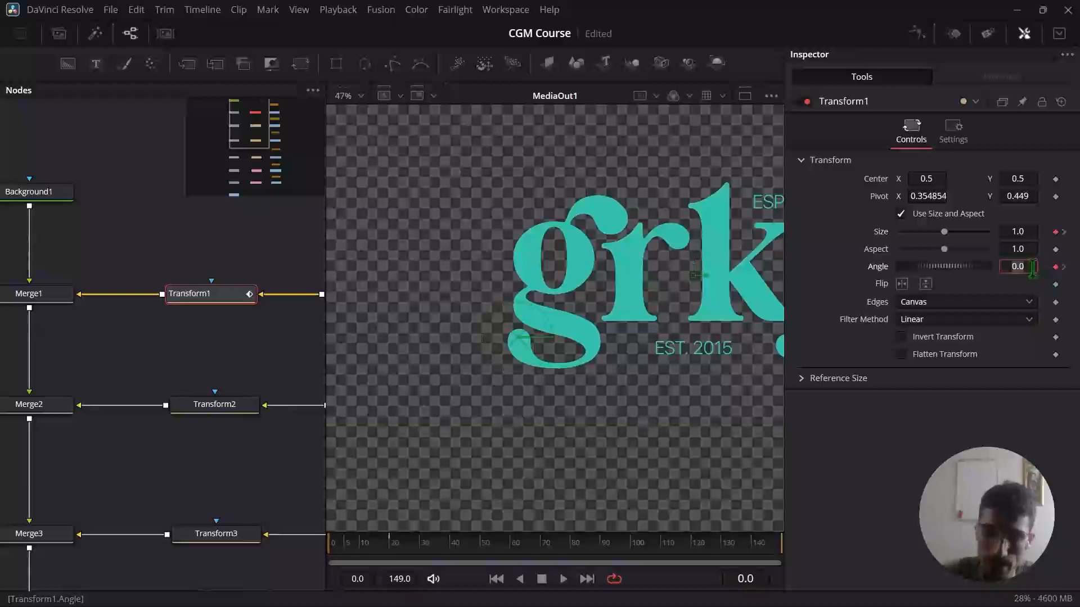
{"action": "key", "text": "Return"}
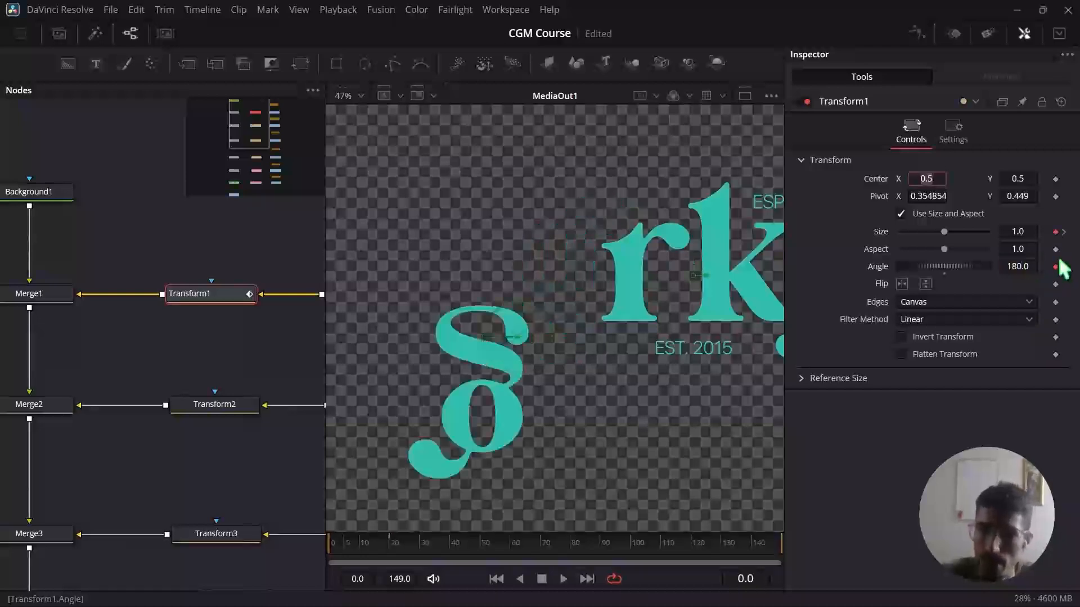
{"action": "type", "text": "0"}
{"action": "key", "text": "Tab"}
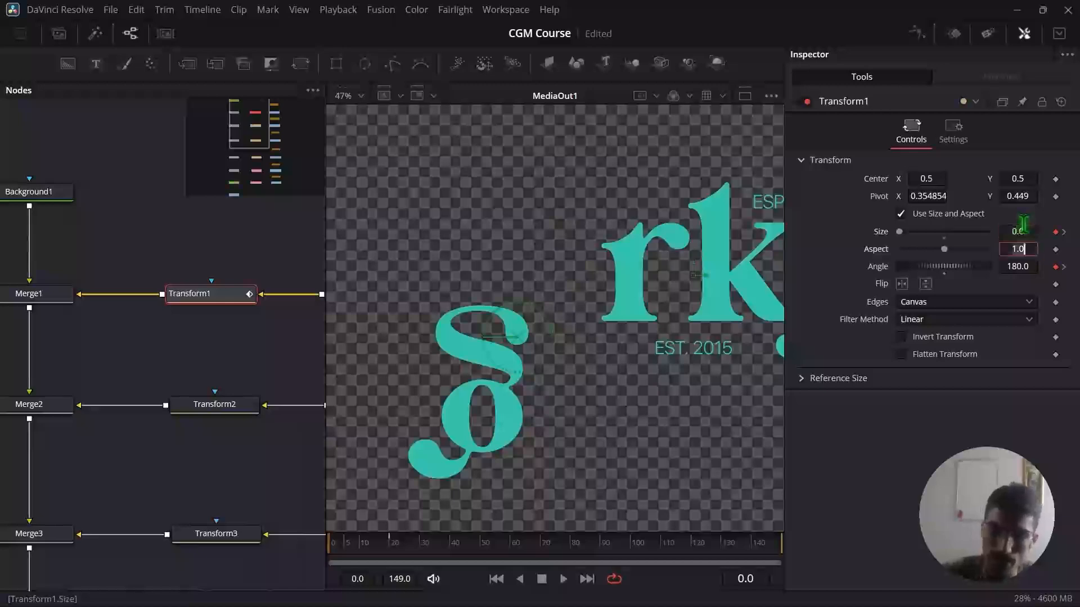
- Play back the g's scale and rotation animation past frame 20, and stop the playback
{"action": "key", "text": "space"}
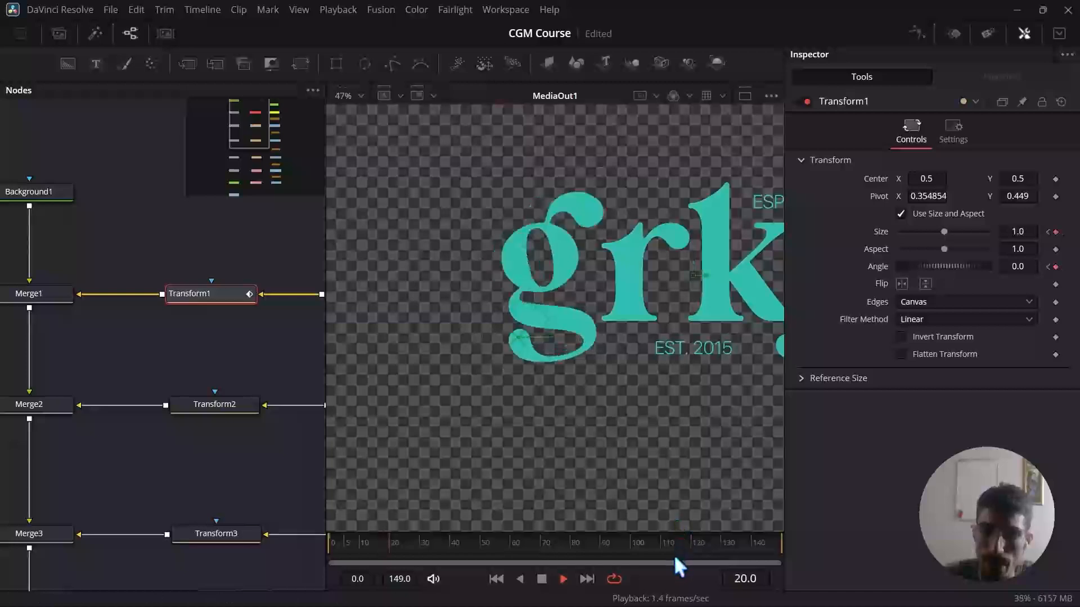
{"action": "right_click", "coordinate": [674, 577]}
{"action": "left_click", "coordinate": [703, 499]}
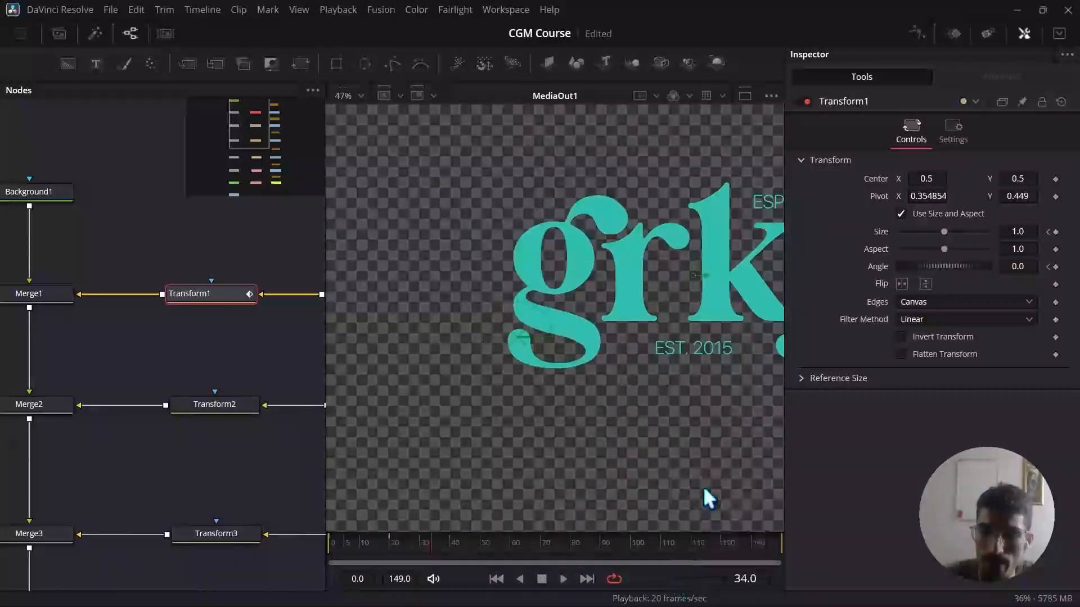
- Select the r's Transform2 node and move the playhead to frame 10
{"action": "scroll", "coordinate": [582, 433], "scroll_direction": "down", "scroll_amount": 5}
{"action": "scroll", "coordinate": [673, 397], "scroll_direction": "up", "scroll_amount": 5}
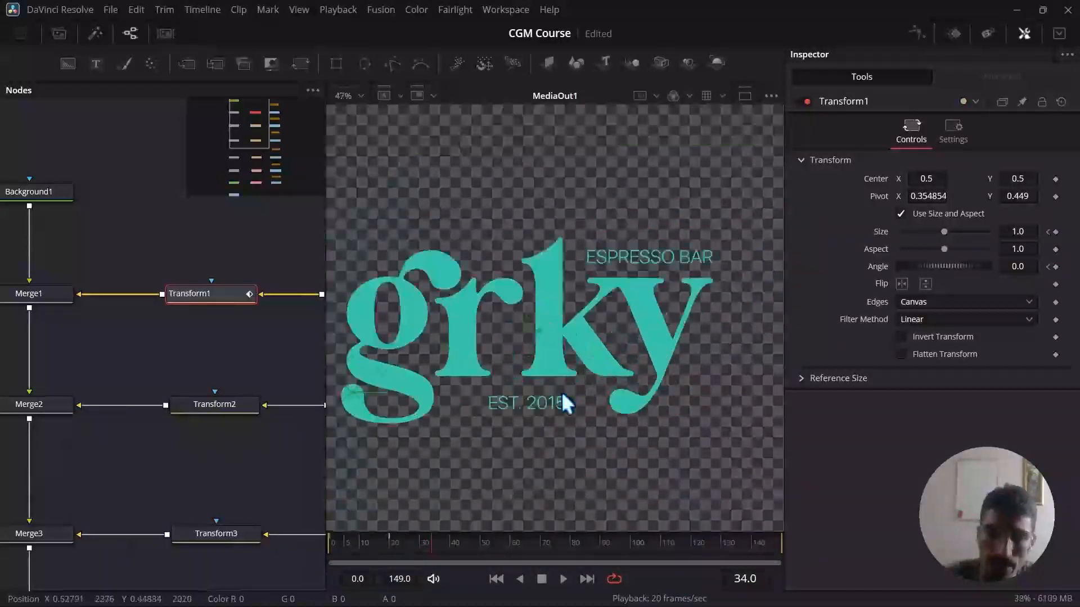
{"action": "scroll", "coordinate": [466, 378], "scroll_direction": "up", "scroll_amount": 2}
{"action": "left_click_drag", "start_coordinate": [221, 298], "coordinate": [225, 299]}
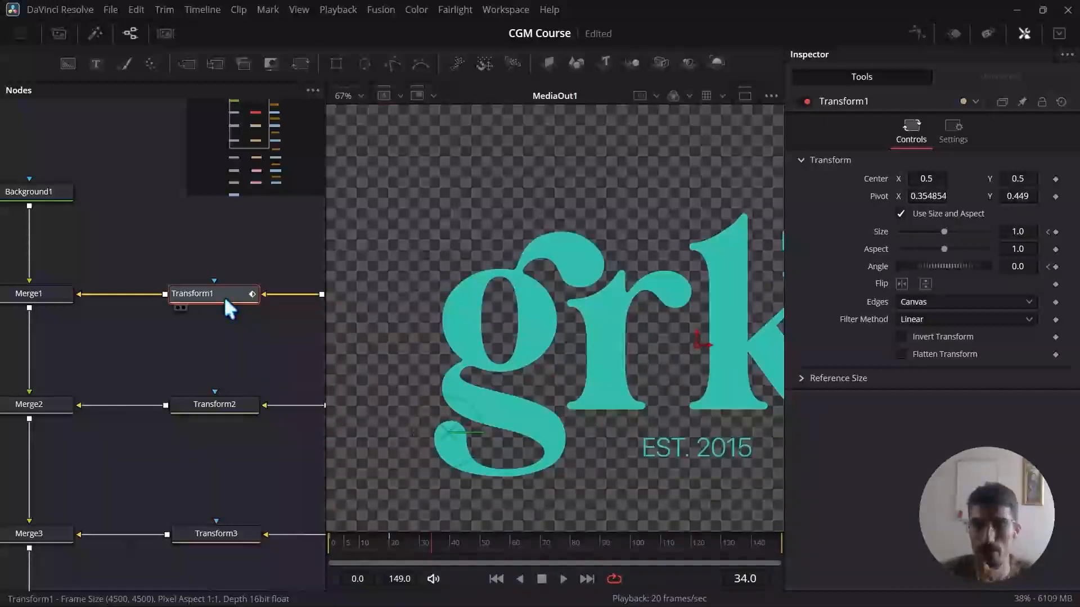
{"action": "left_click", "coordinate": [221, 404]}
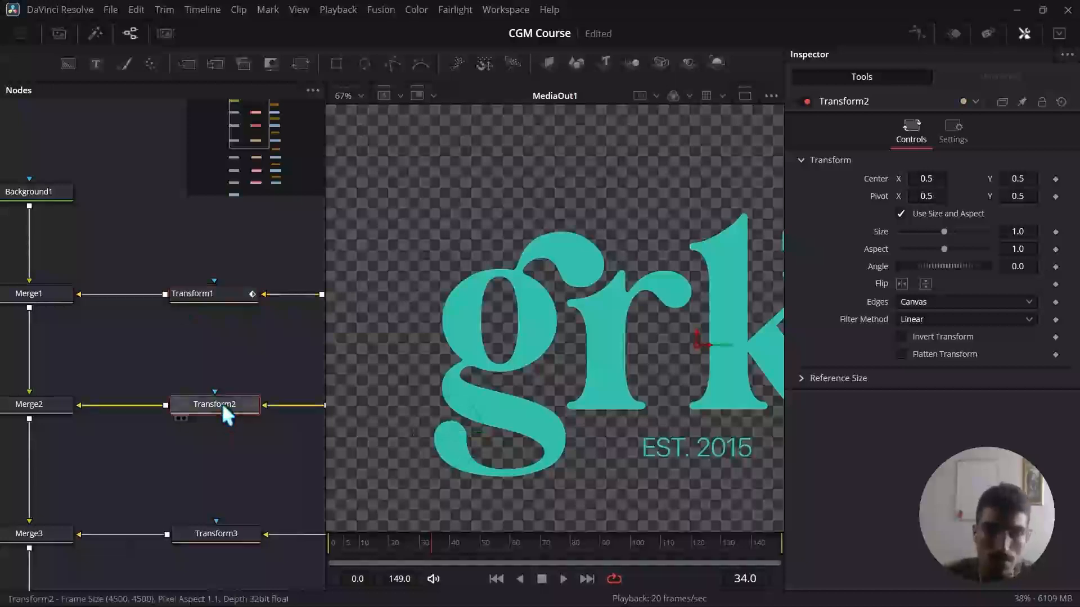
{"action": "scroll", "coordinate": [221, 392], "scroll_direction": "down", "scroll_amount": 1}
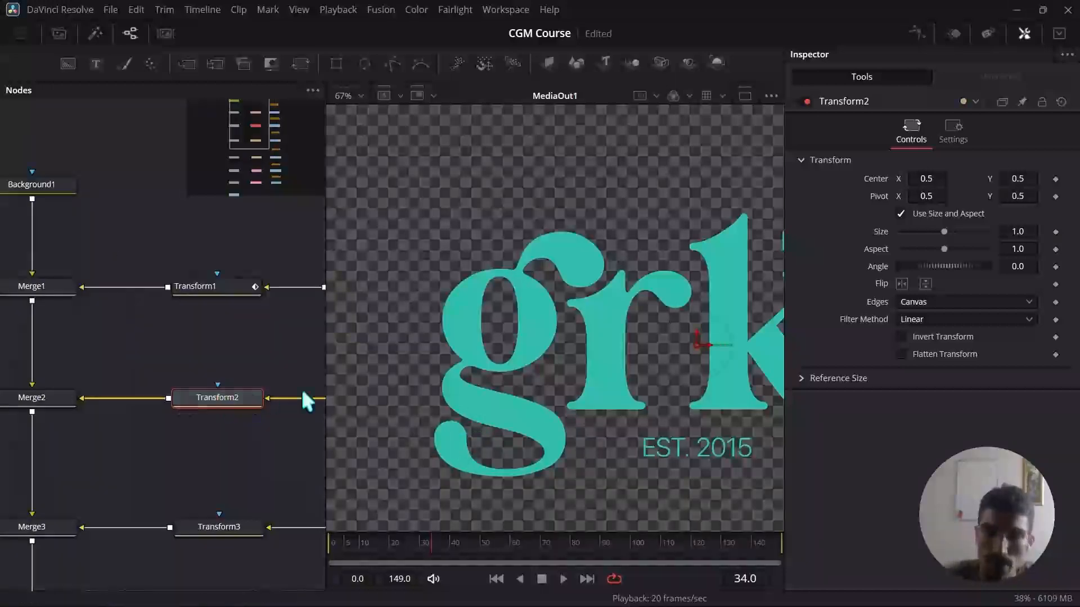
{"action": "left_click_drag", "start_coordinate": [402, 553], "coordinate": [371, 550]}
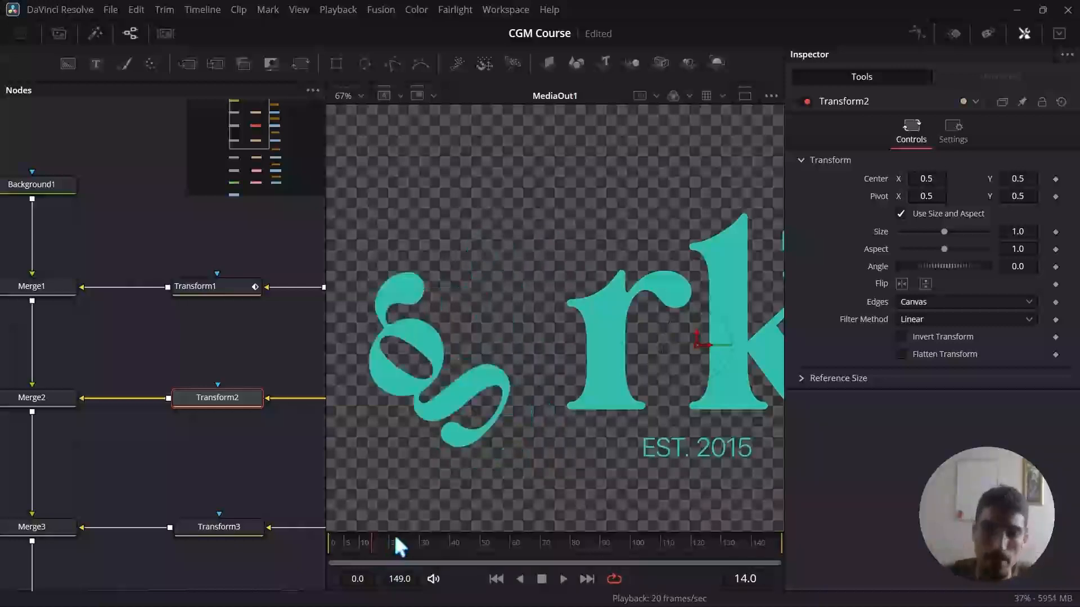
{"action": "left_click_drag", "start_coordinate": [365, 539], "coordinate": [362, 540]}
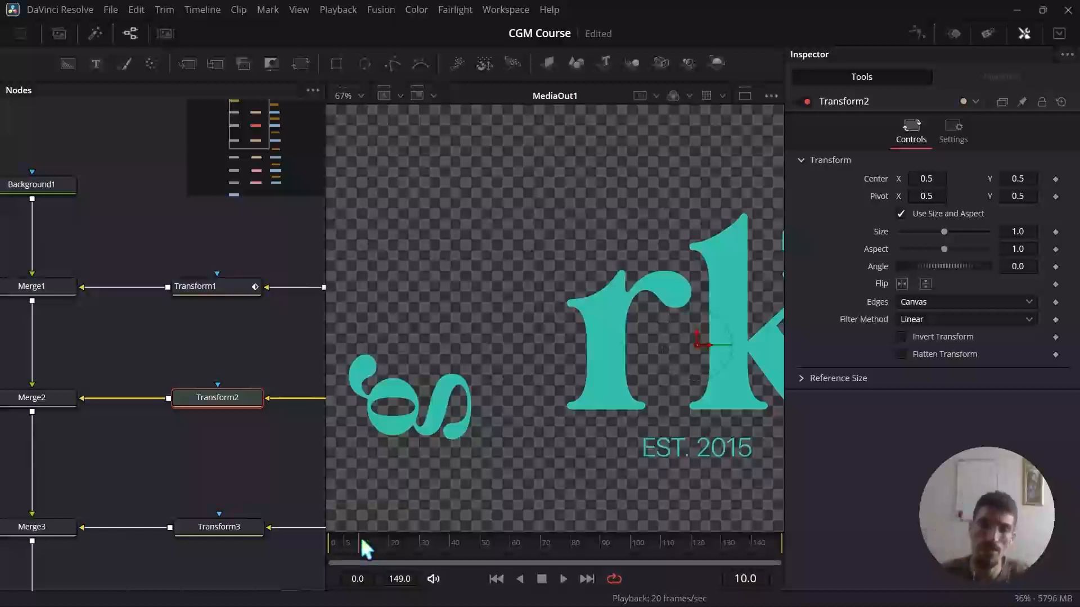
{"action": "scroll", "coordinate": [429, 379], "scroll_direction": "down", "scroll_amount": 3}
{"action": "scroll", "coordinate": [424, 364], "scroll_direction": "up", "scroll_amount": 5}
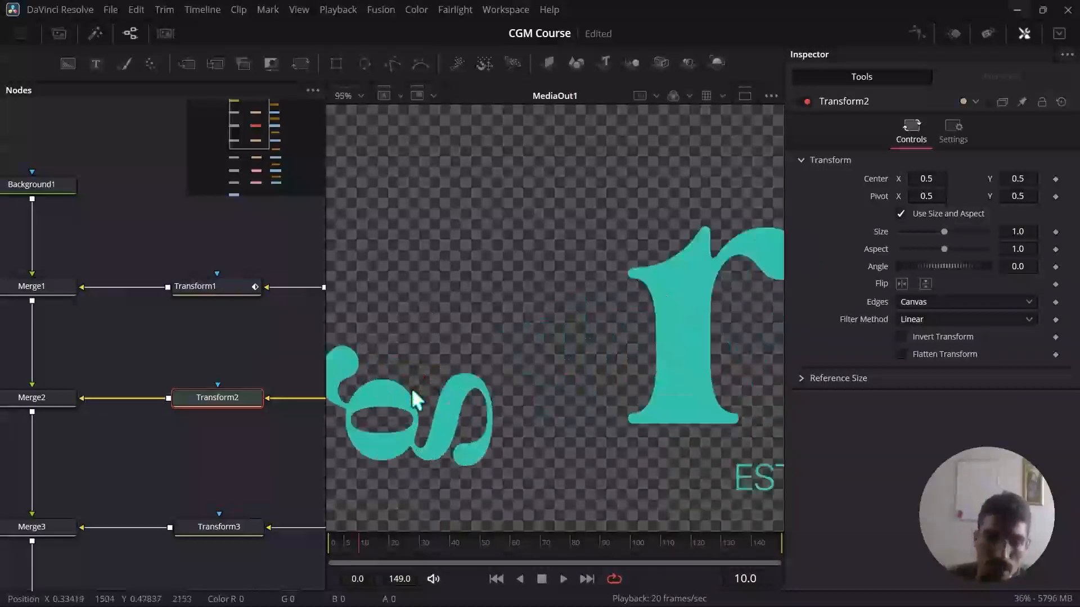
{"action": "scroll", "coordinate": [411, 381], "scroll_direction": "down", "scroll_amount": 3}
{"action": "scroll", "coordinate": [374, 385], "scroll_direction": "up", "scroll_amount": 4}
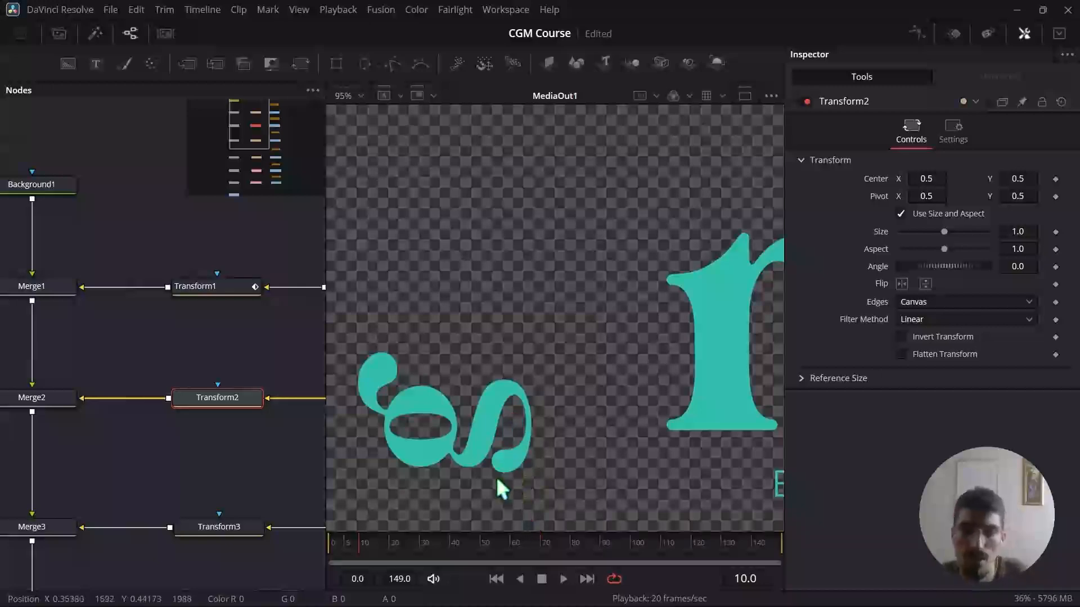
{"action": "scroll", "coordinate": [477, 462], "scroll_direction": "down", "scroll_amount": 2}
{"action": "scroll", "coordinate": [477, 462], "scroll_direction": "up", "scroll_amount": 2}
{"action": "scroll", "coordinate": [477, 463], "scroll_direction": "down", "scroll_amount": 2}
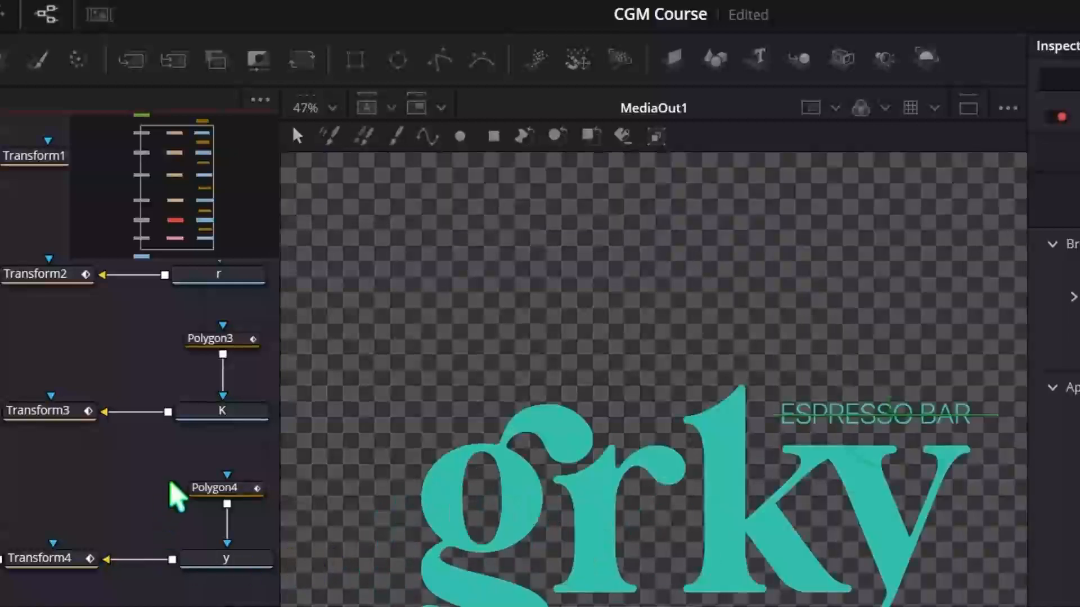
- Review the y's Transform4 animation, stop the playback, and select Paint1 of the ESPRESSO BAR text
{"action": "left_click", "coordinate": [74, 560]}
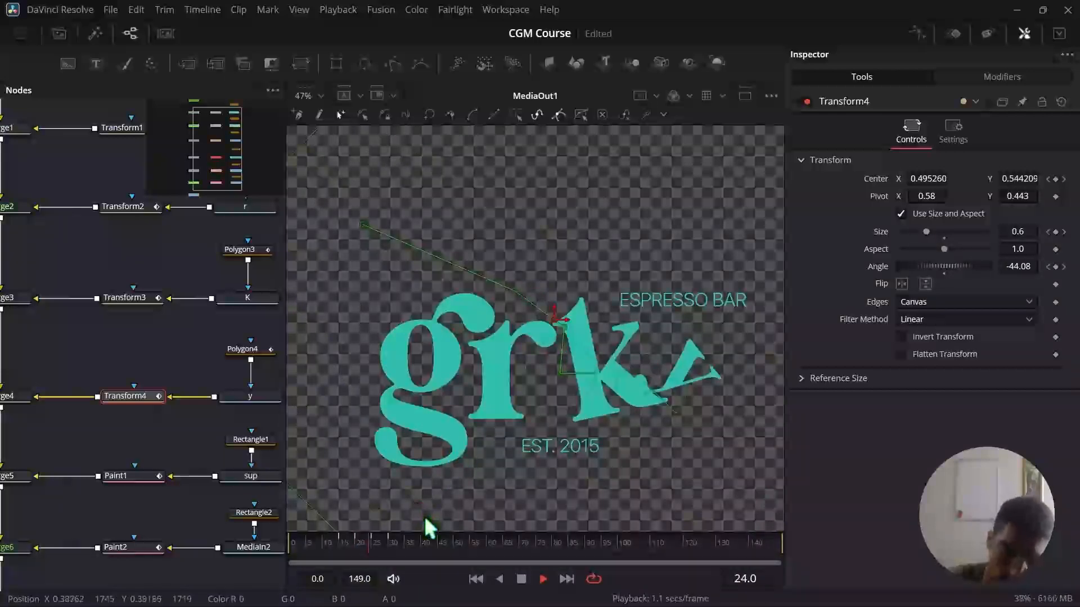
{"action": "key", "text": "space"}
{"action": "left_click", "coordinate": [151, 478]}
{"action": "scroll", "coordinate": [716, 357], "scroll_direction": "down", "scroll_amount": 2}
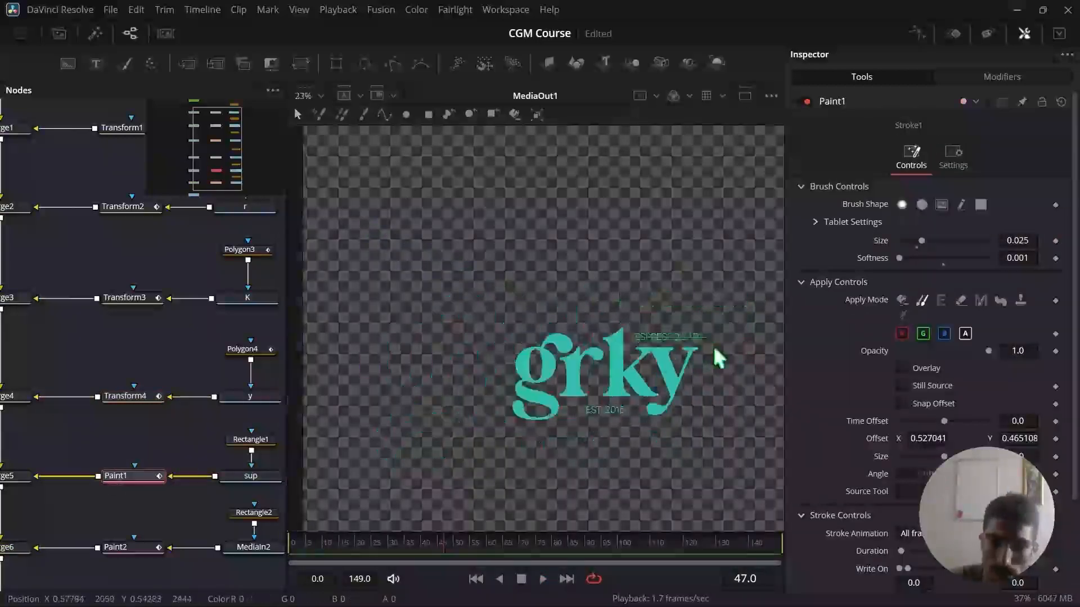
{"action": "scroll", "coordinate": [621, 382], "scroll_direction": "up", "scroll_amount": 4}
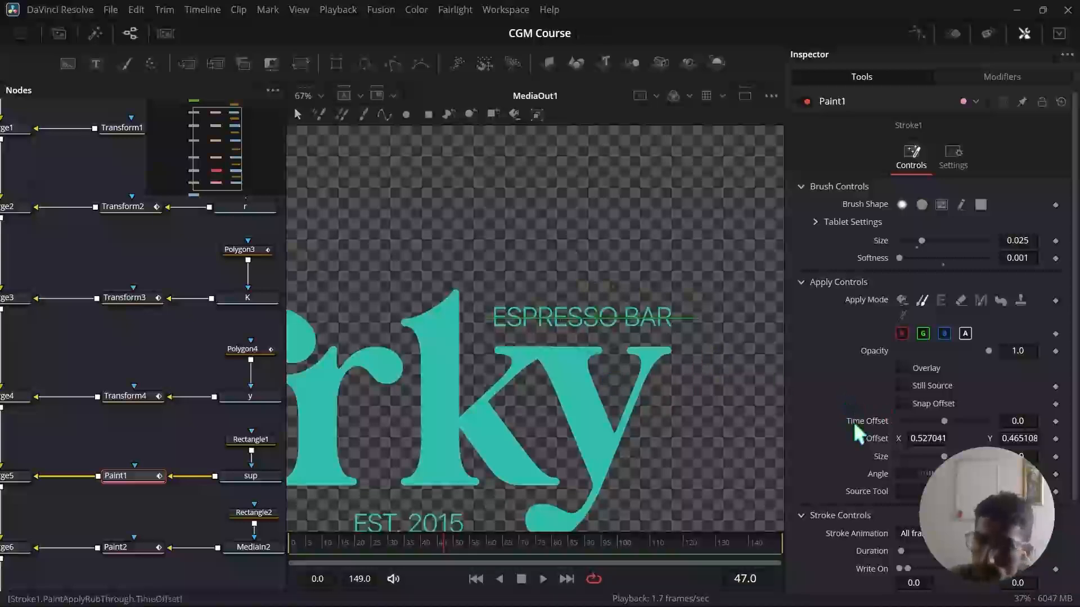
- Keyframe the end of Paint1's Write On range at its maximum on frame 25 and at 0.0 on frame 35
{"action": "left_click_drag", "start_coordinate": [402, 547], "coordinate": [373, 545]}
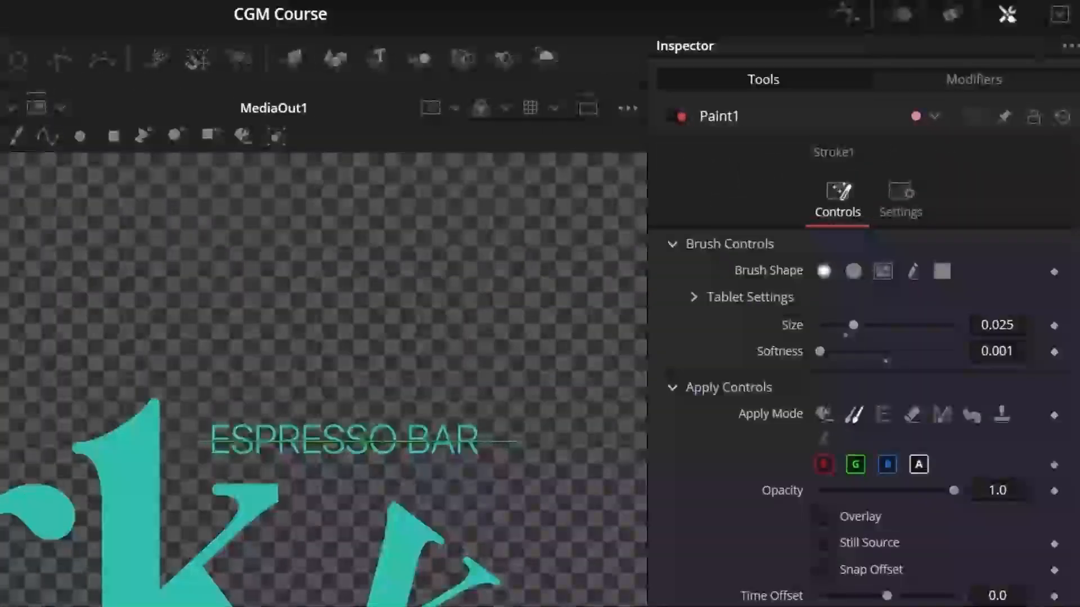
{"action": "scroll", "coordinate": [1054, 569], "scroll_direction": "down", "scroll_amount": 3}
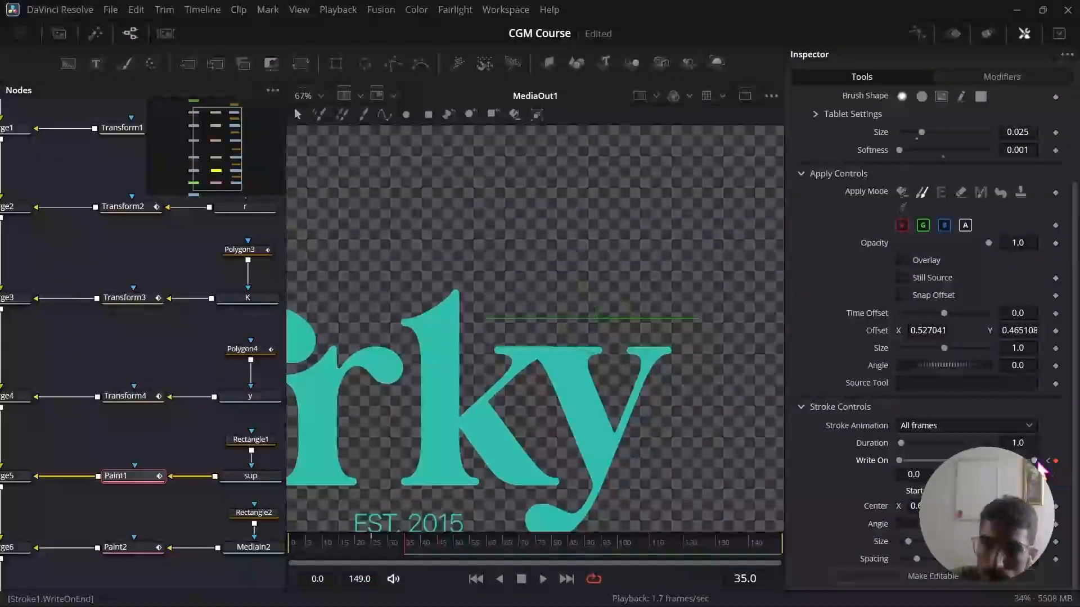
{"action": "left_click_drag", "start_coordinate": [1037, 465], "coordinate": [917, 465]}
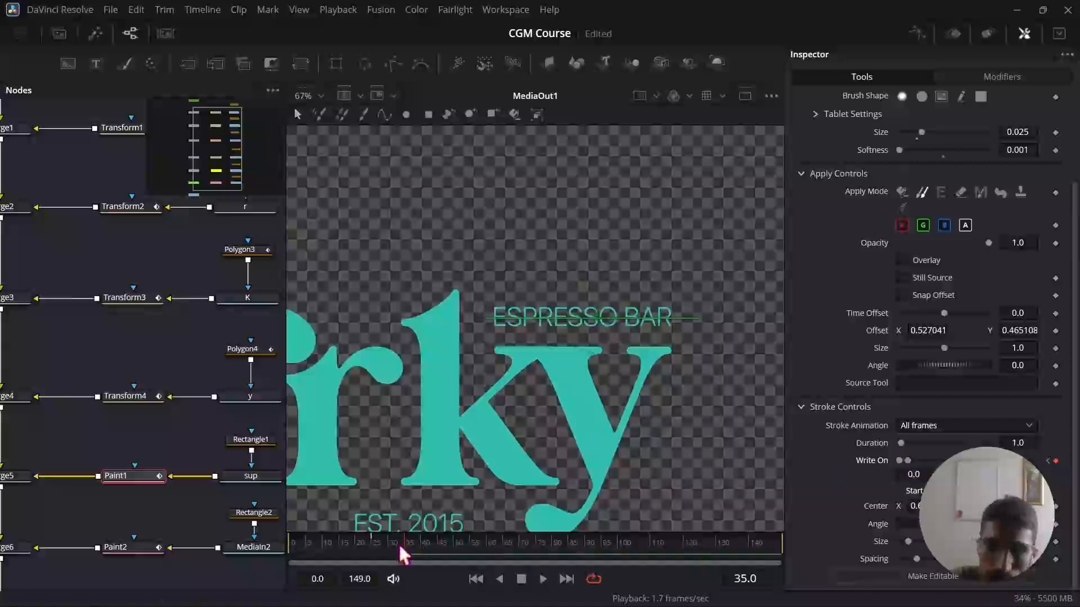
{"action": "left_click_drag", "start_coordinate": [403, 543], "coordinate": [372, 542]}
{"action": "left_click_drag", "start_coordinate": [911, 468], "coordinate": [1040, 469]}
{"action": "scroll", "coordinate": [509, 462], "scroll_direction": "down", "scroll_amount": 2}
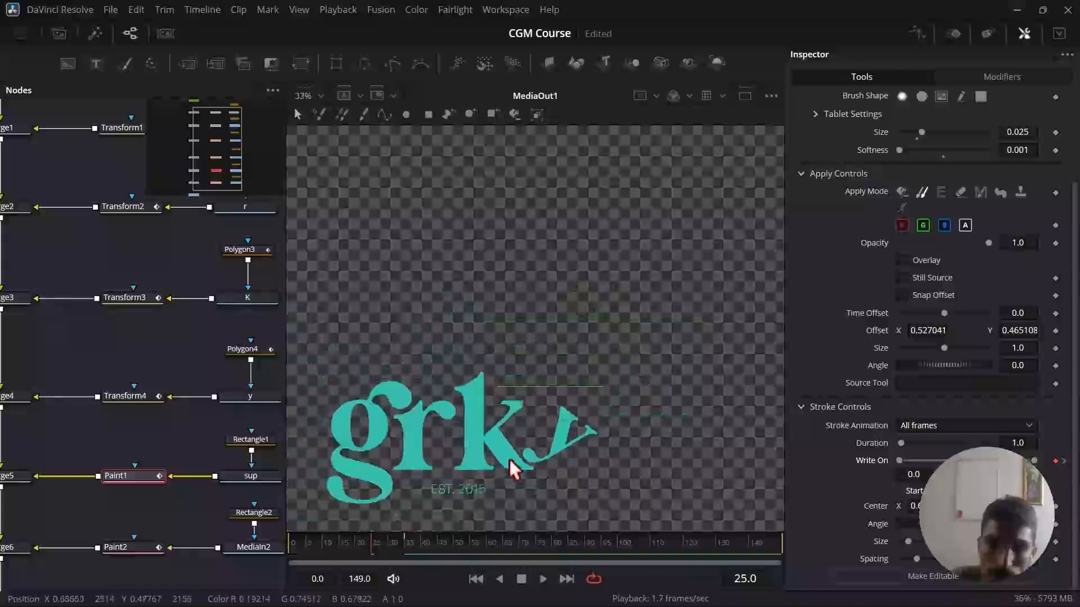
{"action": "scroll", "coordinate": [471, 488], "scroll_direction": "up", "scroll_amount": 2}
- Select Paint2 of the EST. 2015 text and advance the playhead past frame 25
{"action": "left_click", "coordinate": [135, 547]}
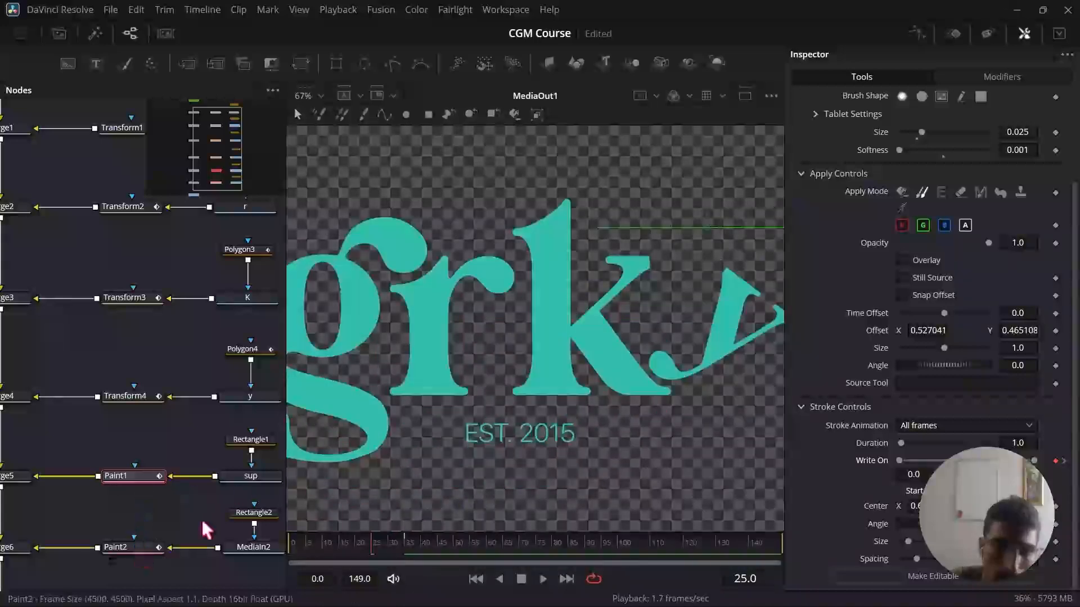
{"action": "scroll", "coordinate": [526, 443], "scroll_direction": "up", "scroll_amount": 2}
{"action": "left_click_drag", "start_coordinate": [378, 547], "coordinate": [394, 546]}
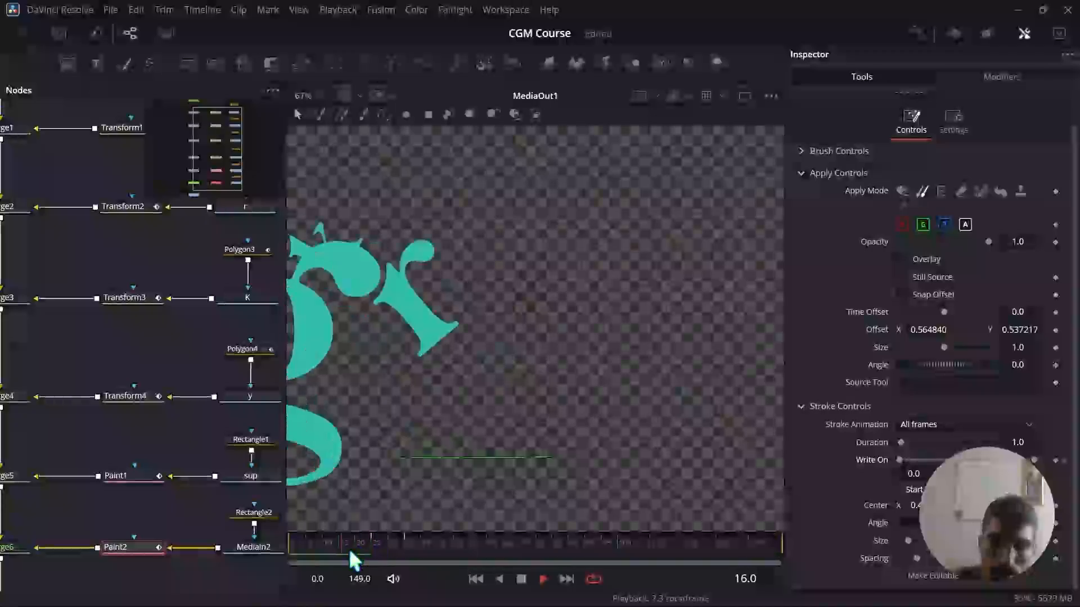
- Play back the whole logo animation to check the letters and both text reveals, and stop at frame 62
{"action": "scroll", "coordinate": [551, 435], "scroll_direction": "down", "scroll_amount": 2}
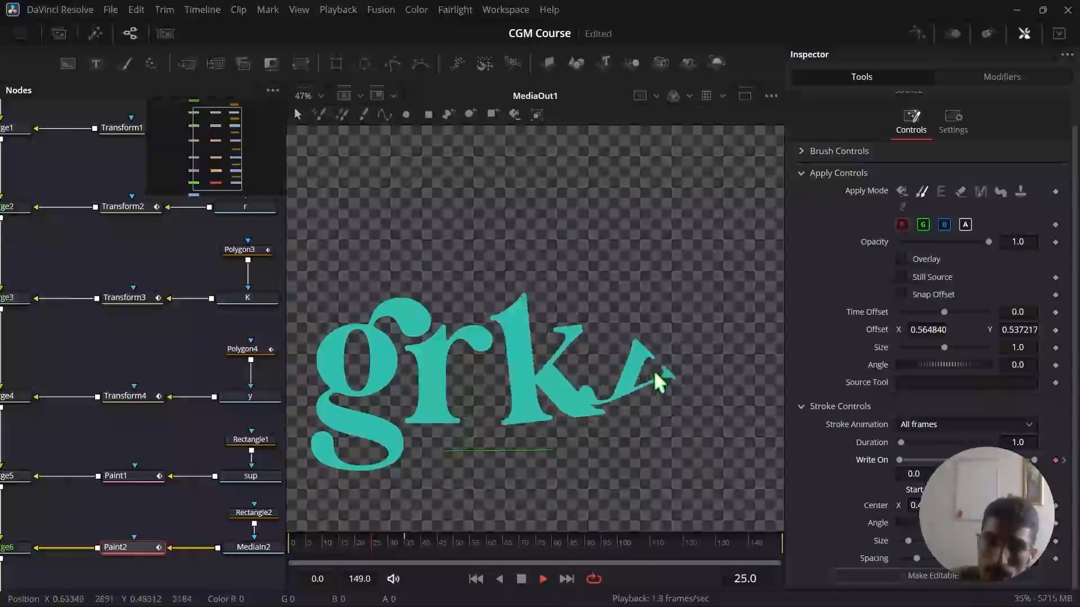
{"action": "scroll", "coordinate": [619, 346], "scroll_direction": "up", "scroll_amount": 2}
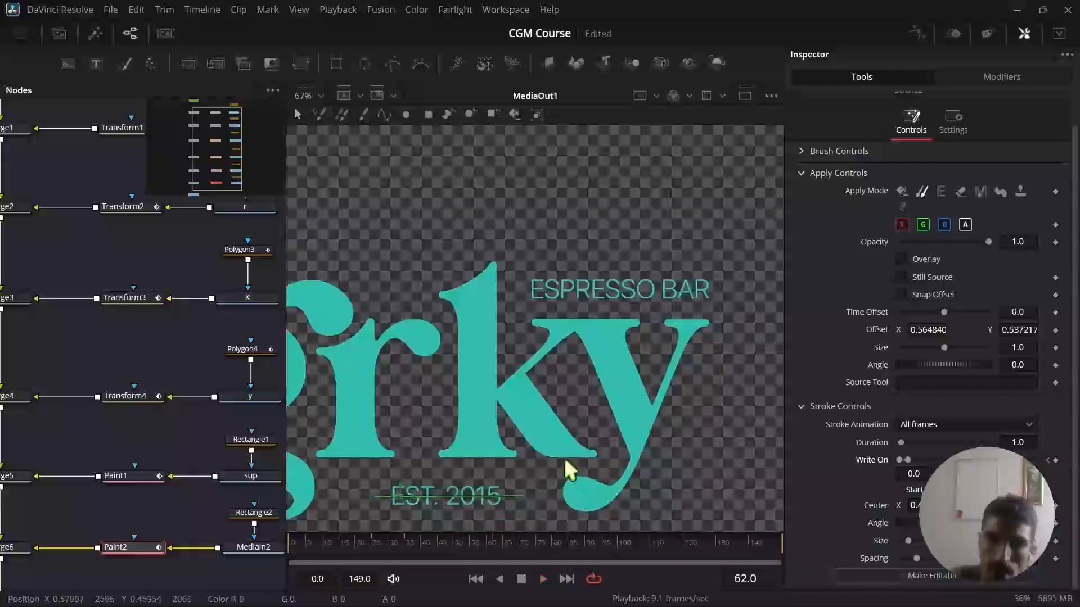
{"action": "key", "text": "space"}
{"action": "scroll", "coordinate": [563, 460], "scroll_direction": "down", "scroll_amount": 3}
{"action": "scroll", "coordinate": [505, 472], "scroll_direction": "up", "scroll_amount": 2}
{"action": "left_click_drag", "start_coordinate": [497, 470], "coordinate": [493, 447]}
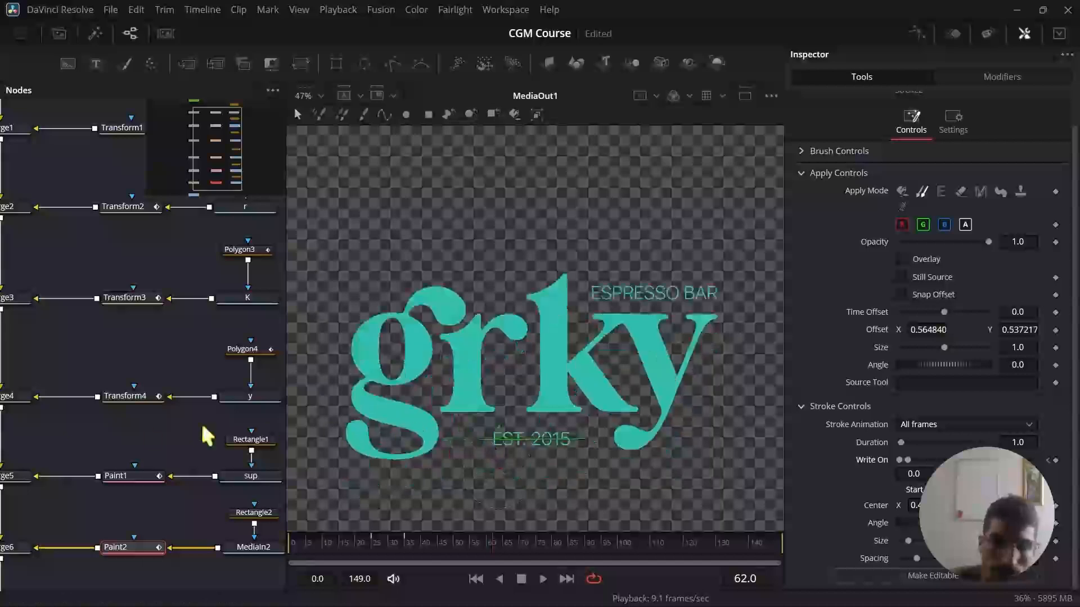
- Move MediaOut1 farther down the node graph and insert a Dent node between Merge6 and MediaOut1
{"action": "scroll", "coordinate": [138, 441], "scroll_direction": "down", "scroll_amount": 4}
{"action": "scroll", "coordinate": [87, 484], "scroll_direction": "up", "scroll_amount": 3}
{"action": "scroll", "coordinate": [140, 473], "scroll_direction": "up", "scroll_amount": 1}
{"action": "left_click_drag", "start_coordinate": [135, 494], "coordinate": [130, 536]}
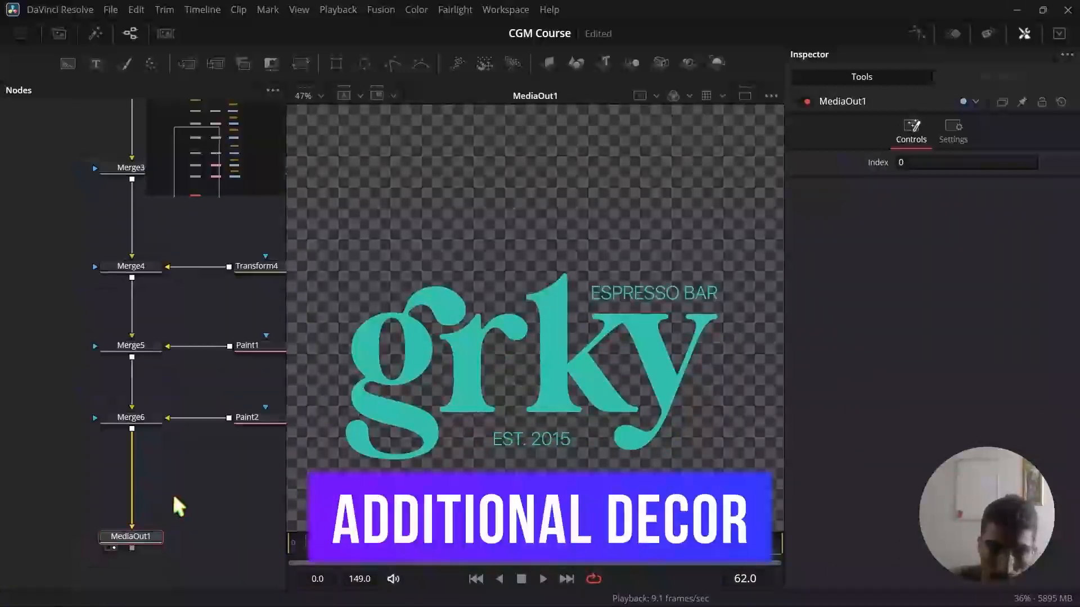
{"action": "left_click", "coordinate": [141, 416]}
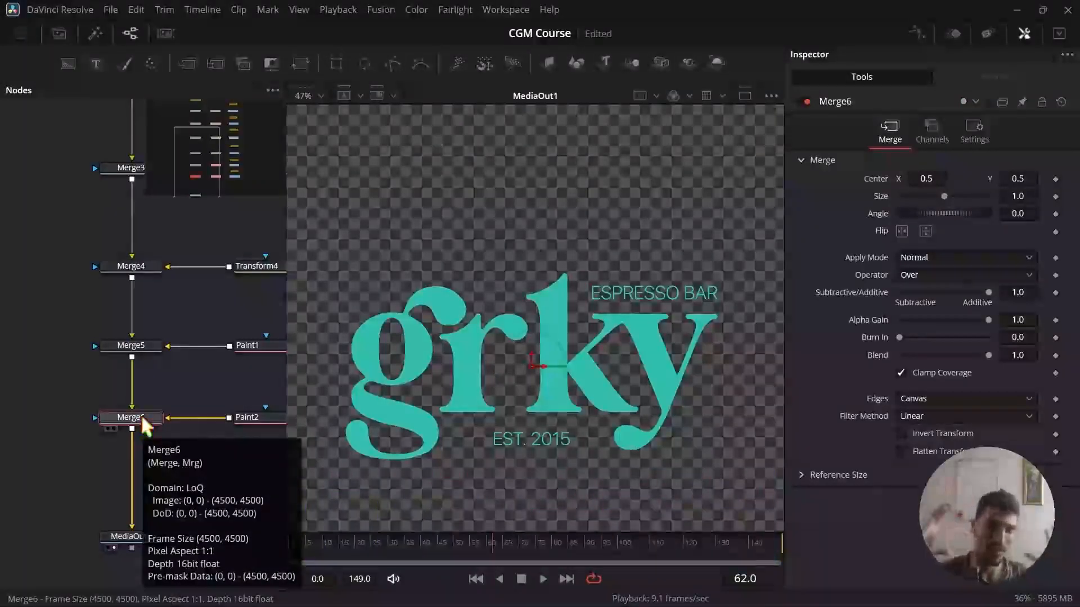
{"action": "key", "text": "shift+space"}
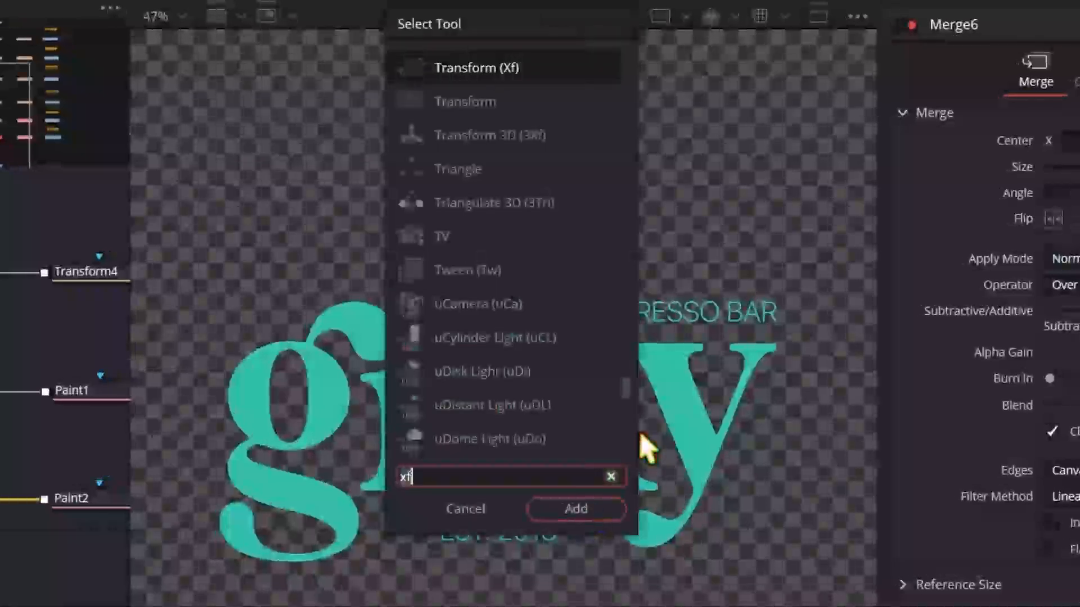
{"action": "type", "text": "dent"}
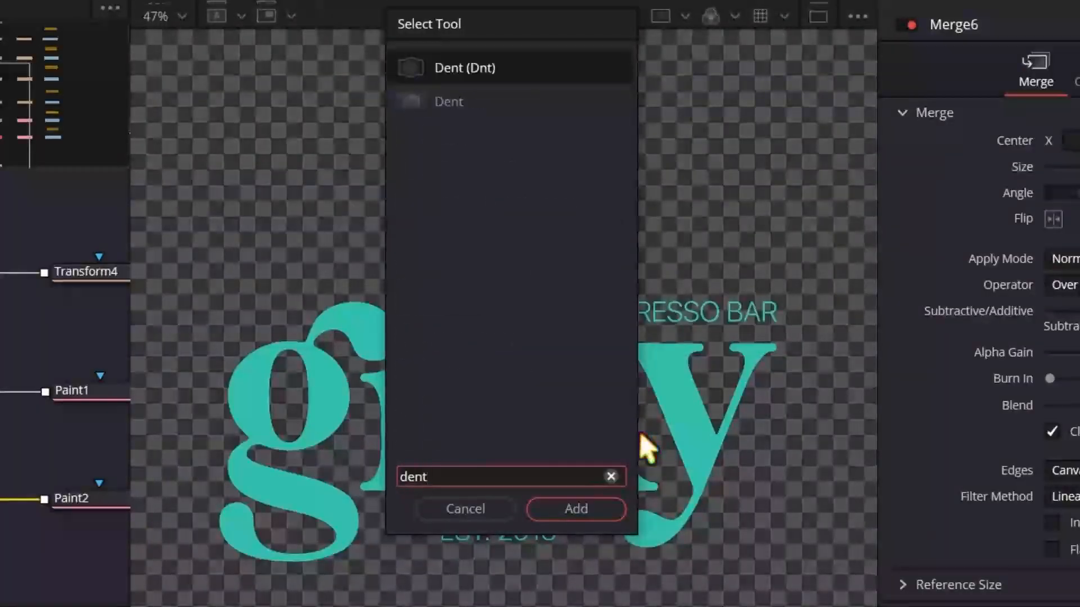
{"action": "left_click", "coordinate": [591, 507]}
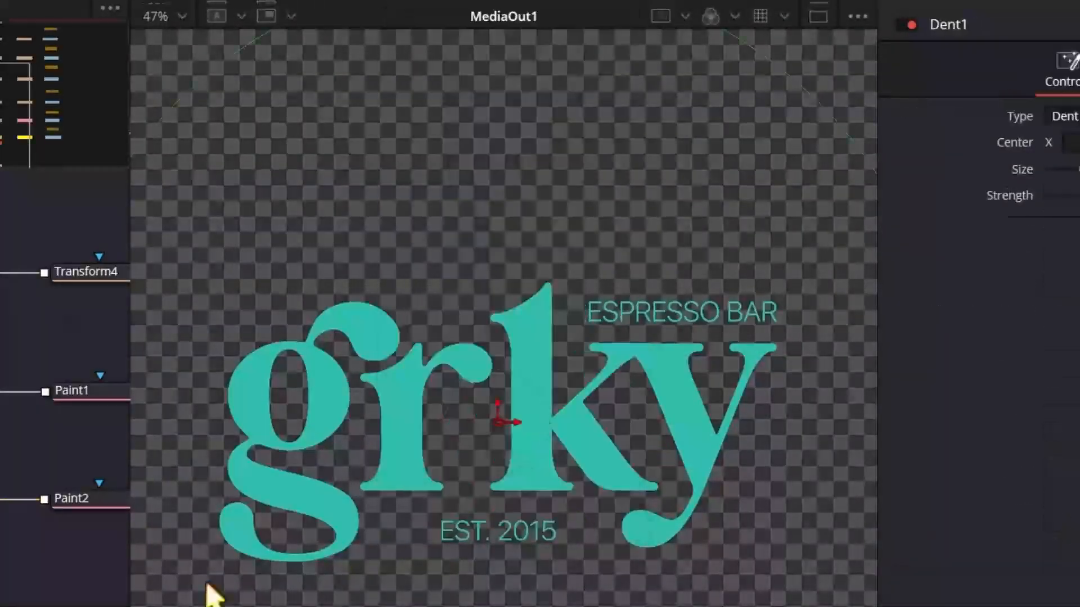
{"action": "left_click_drag", "start_coordinate": [149, 469], "coordinate": [148, 484]}
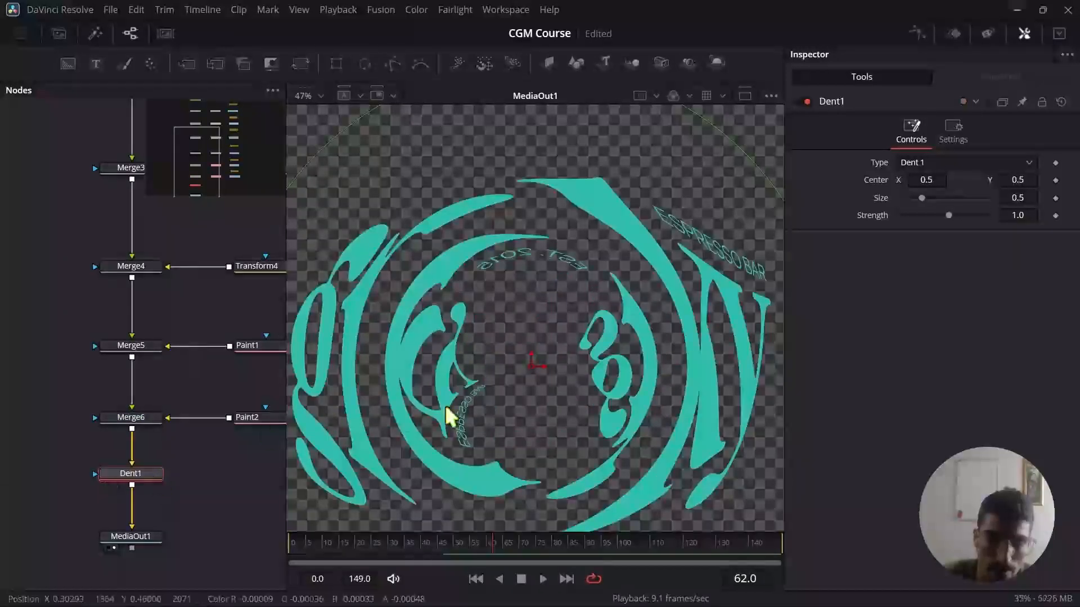
- Shrink Dent1's distortion circle to a size of about 0.17
{"action": "scroll", "coordinate": [444, 403], "scroll_direction": "down", "scroll_amount": 2}
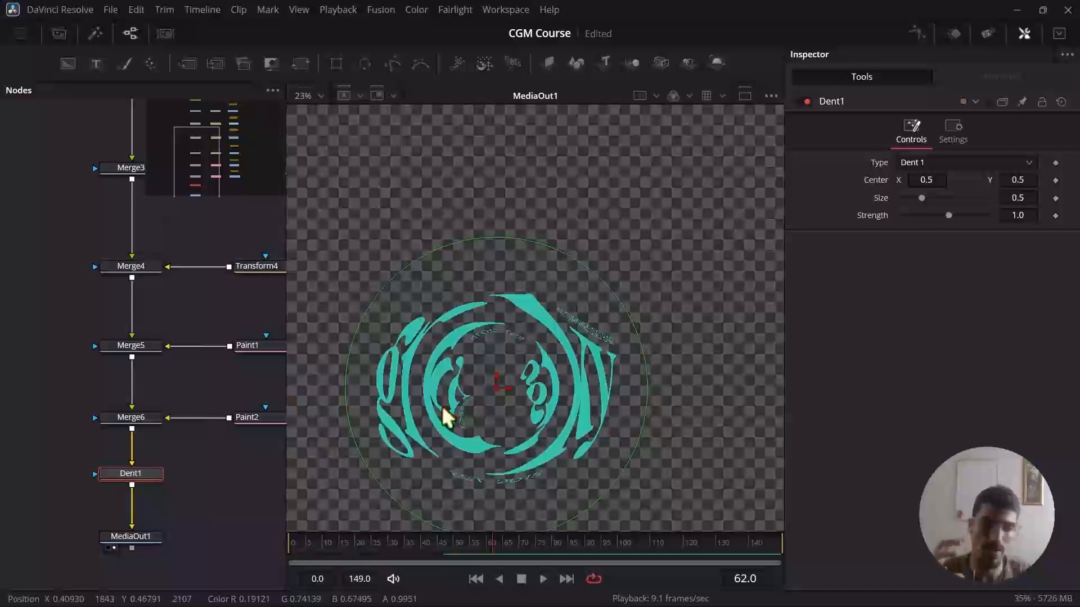
{"action": "left_click_drag", "start_coordinate": [385, 313], "coordinate": [448, 369]}
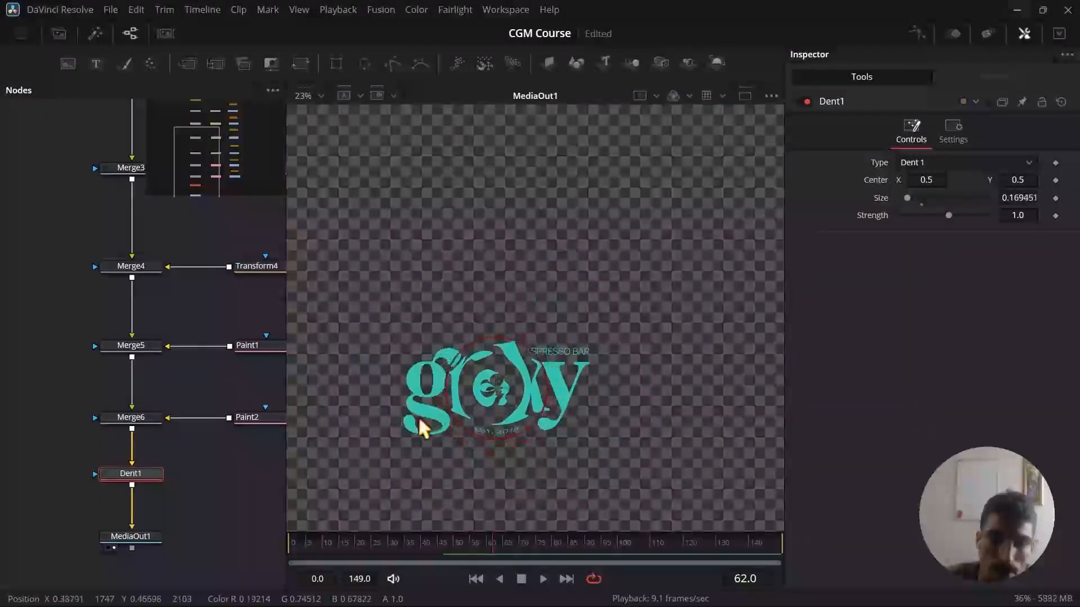
{"action": "scroll", "coordinate": [424, 429], "scroll_direction": "up", "scroll_amount": 3}
- Set Dent1's type to Sine Dent and place its center on the lower g at about X 0.384, Y 0.462
{"action": "left_click", "coordinate": [945, 164]}
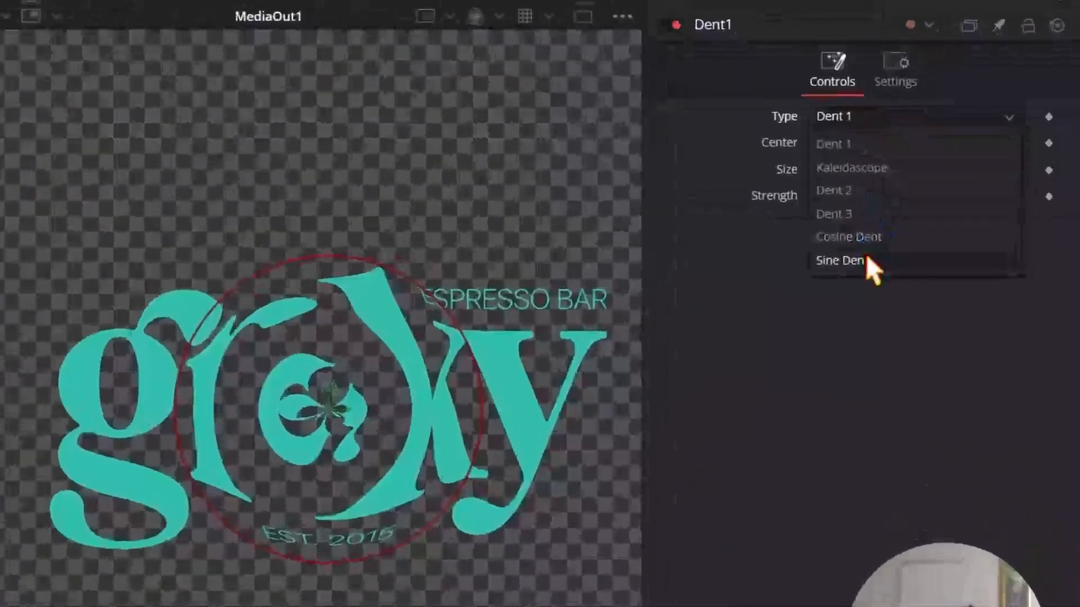
{"action": "left_click", "coordinate": [937, 260]}
{"action": "left_click_drag", "start_coordinate": [328, 413], "coordinate": [373, 348]}
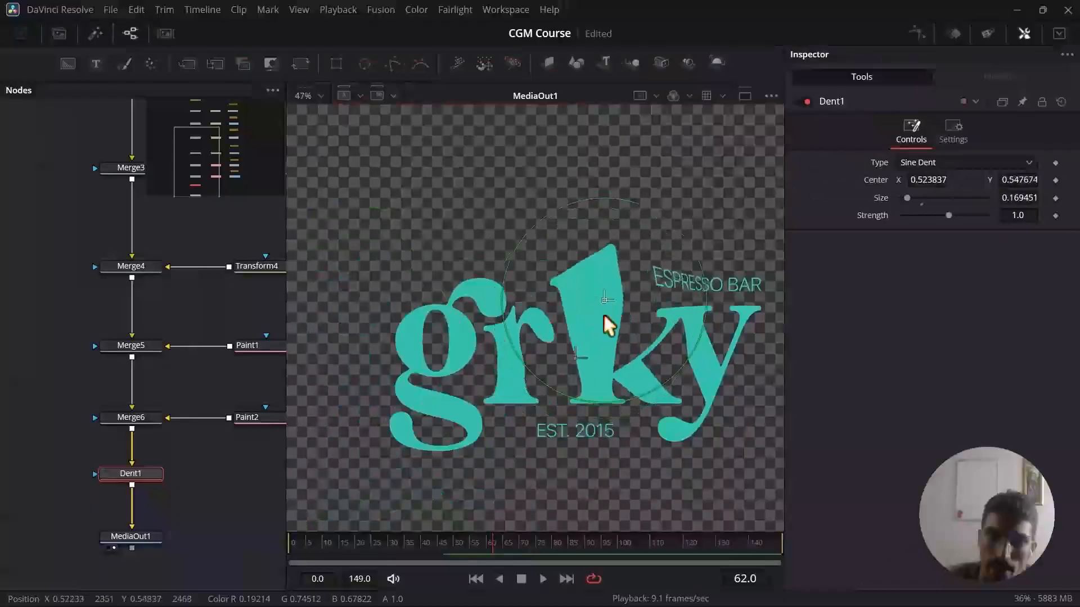
{"action": "left_click_drag", "start_coordinate": [604, 317], "coordinate": [437, 402]}
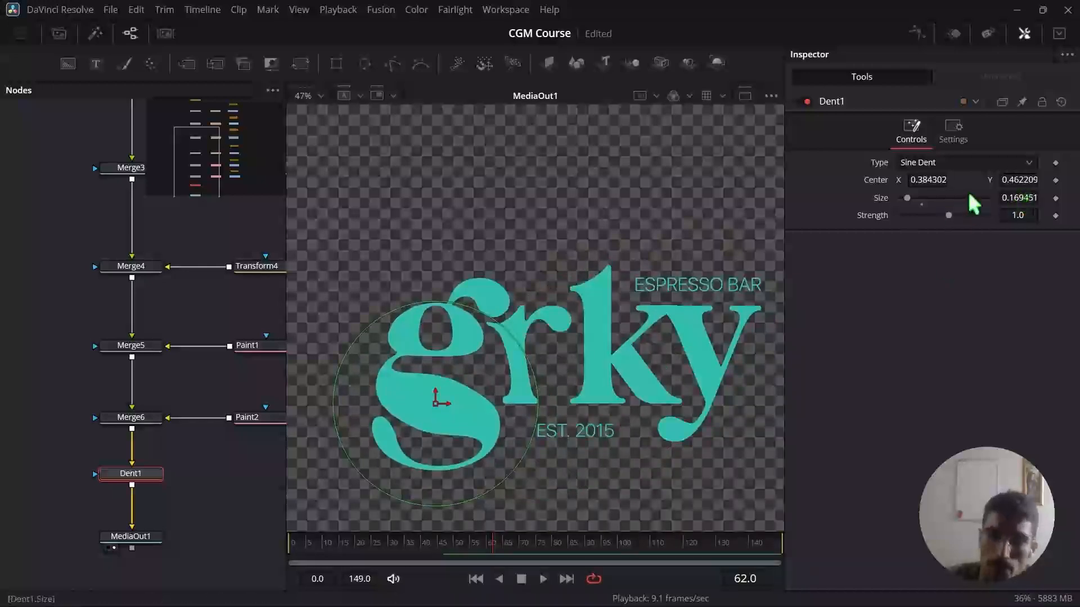
- Set Dent1's size to 0.12
{"action": "left_click", "coordinate": [1029, 197]}
{"action": "key", "text": "Right"}
{"action": "key", "text": "Right"}
{"action": "key", "text": "Right"}
{"action": "key", "text": "Right"}
{"action": "key", "text": "Right"}
{"action": "key", "text": "Right"}
{"action": "key", "text": "Right"}
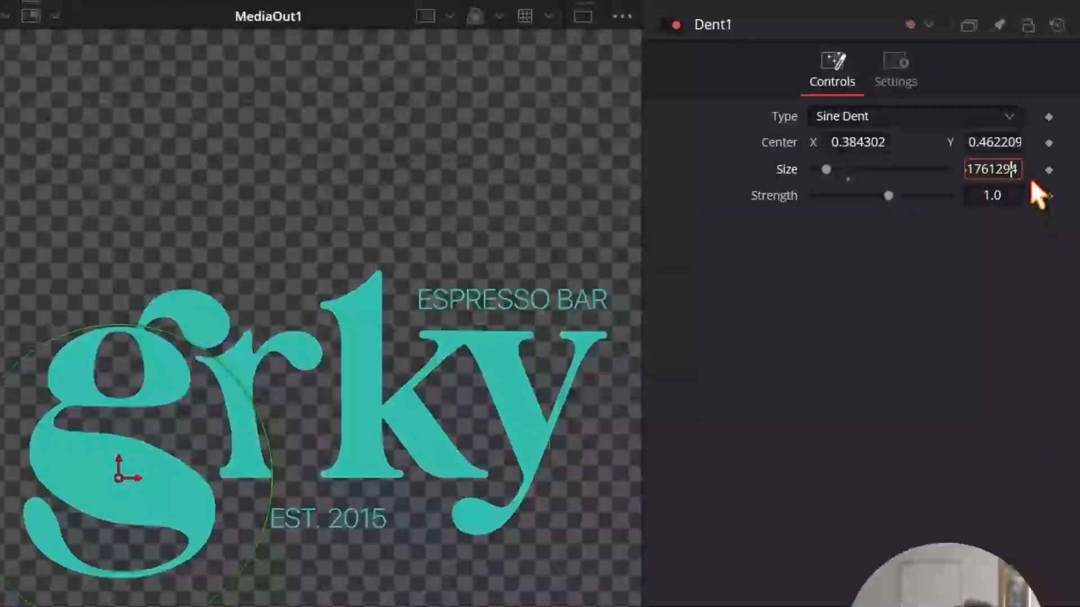
{"action": "key", "text": "BackSpace"}
{"action": "key", "text": "BackSpace"}
{"action": "key", "text": "BackSpace"}
{"action": "key", "text": "BackSpace"}
{"action": "key", "text": "BackSpace"}
{"action": "key", "text": "BackSpace"}
{"action": "key", "text": "BackSpace"}
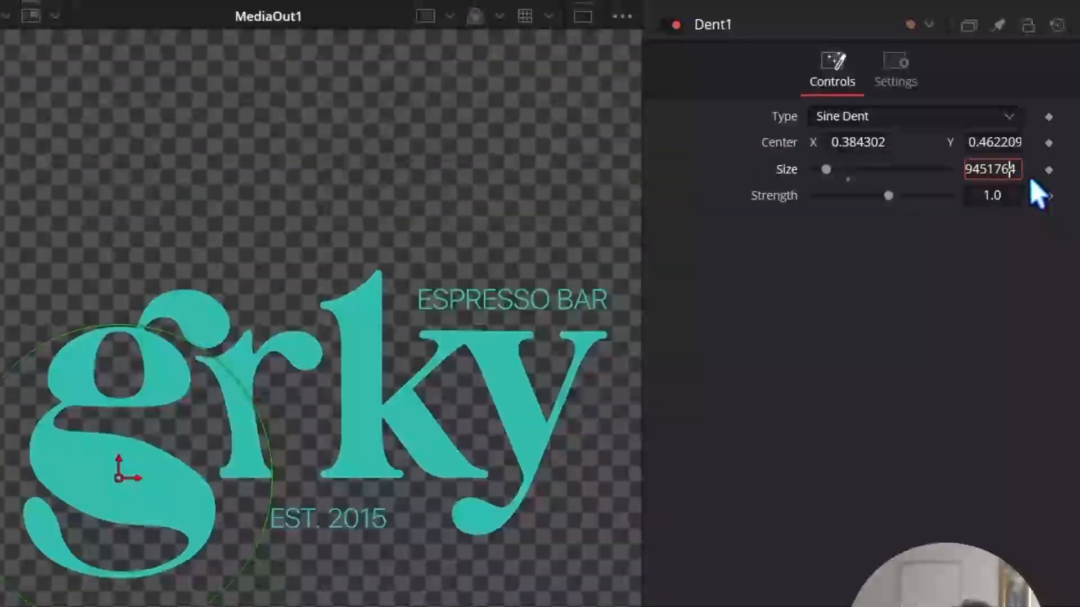
{"action": "key", "text": "BackSpace"}
{"action": "key", "text": "BackSpace"}
{"action": "key", "text": "BackSpace"}
{"action": "key", "text": "BackSpace"}
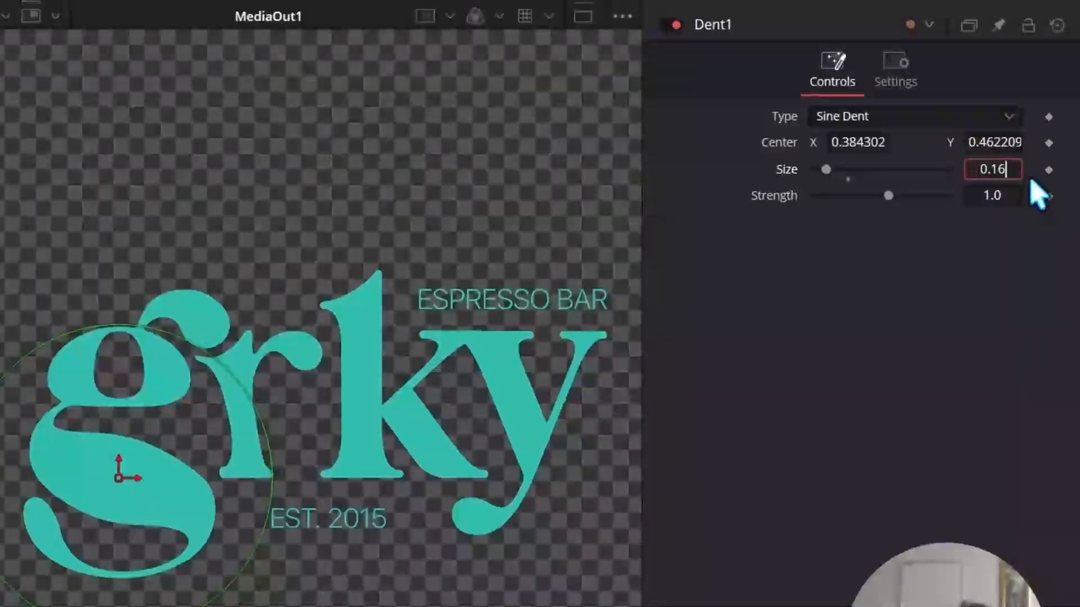
{"action": "key", "text": "Return"}
{"action": "type", "text": "2"}
{"action": "key", "text": "Tab"}
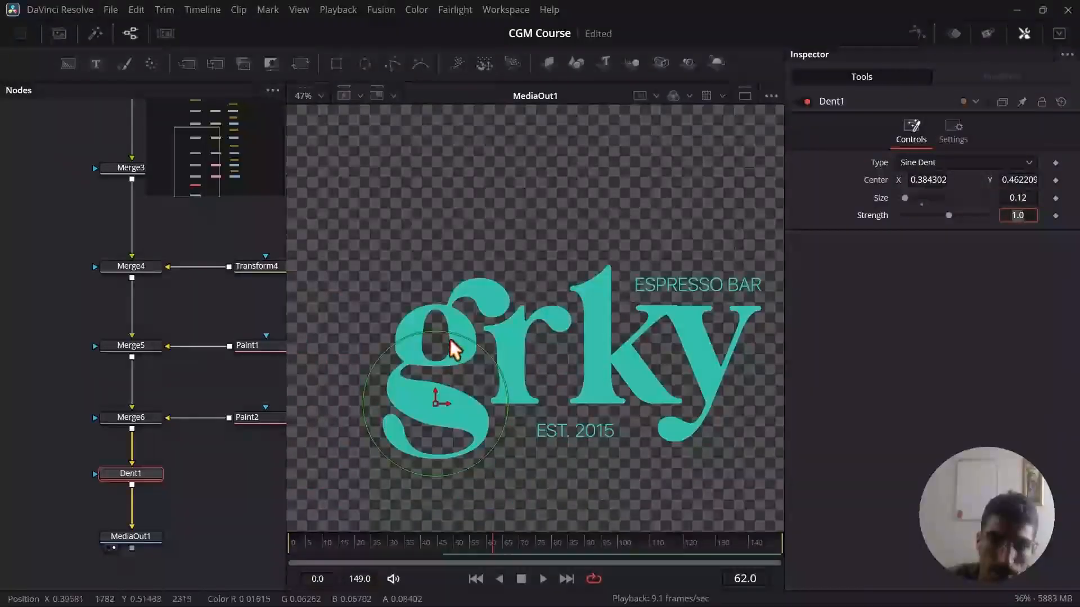
- Set Dent1's size to 0.1 and place its center on the lower curl of the g at about X 0.353, Y 0.447
{"action": "left_click_drag", "start_coordinate": [142, 377], "coordinate": [115, 437]}
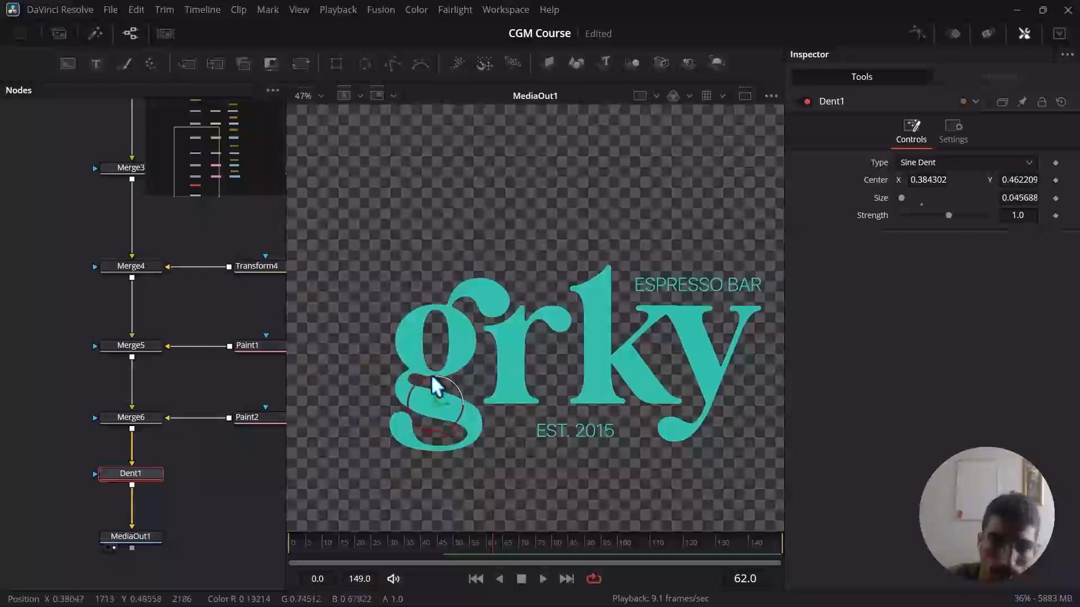
{"action": "left_click_drag", "start_coordinate": [437, 417], "coordinate": [405, 432]}
{"action": "mouse_move", "coordinate": [1002, 198]}
{"action": "left_mouse_down"}
{"action": "mouse_move", "coordinate": [1032, 197]}
{"action": "mouse_move", "coordinate": [1022, 197]}
{"action": "left_mouse_up"}
{"action": "type", "text": "0.1"}
{"action": "key", "text": "Return"}
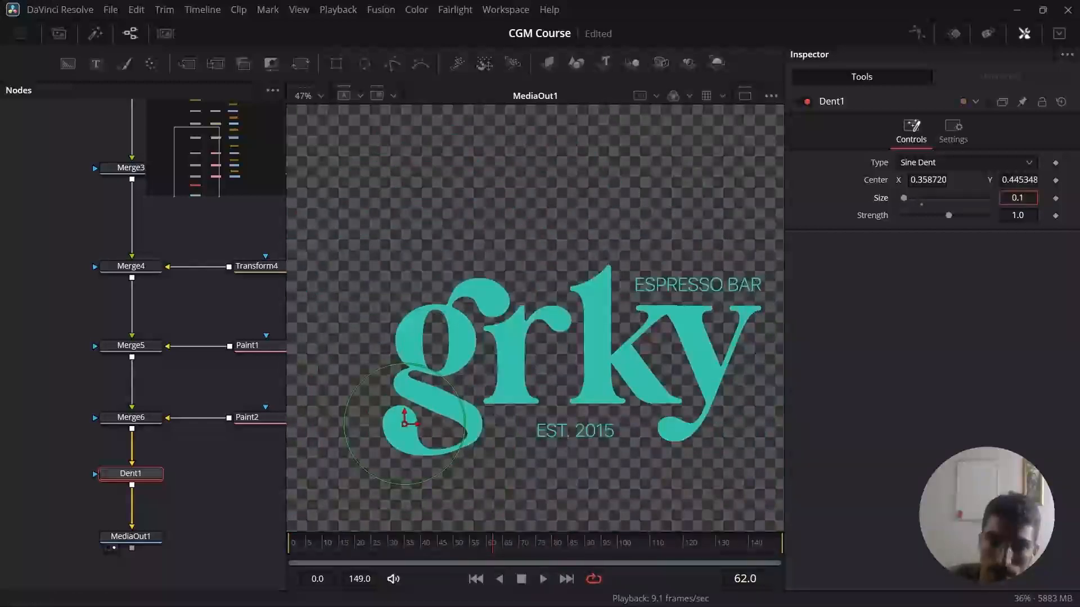
{"action": "left_click_drag", "start_coordinate": [404, 423], "coordinate": [503, 372]}
{"action": "left_click_drag", "start_coordinate": [512, 371], "coordinate": [400, 434]}
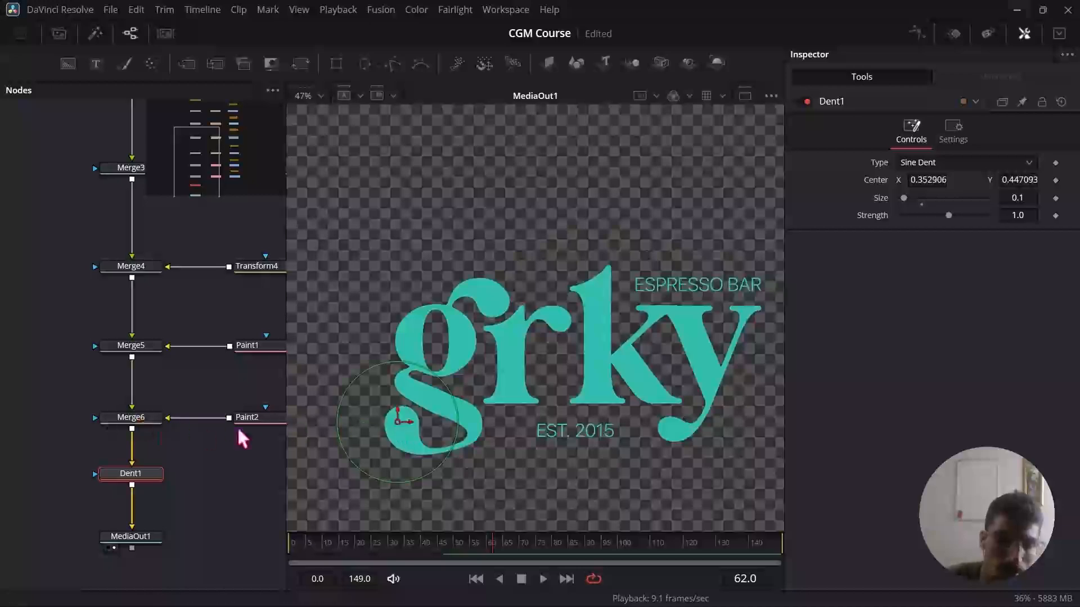
- Add a keyframe for Dent1's center at frame 15
{"action": "left_click", "coordinate": [302, 546]}
{"action": "left_click_drag", "start_coordinate": [291, 547], "coordinate": [356, 541]}
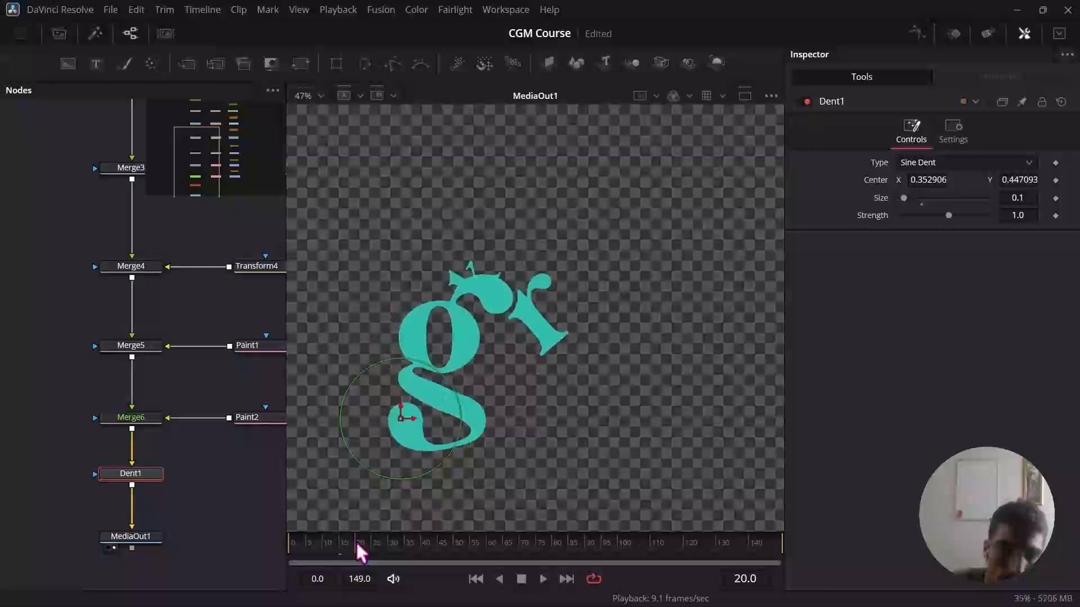
{"action": "left_click_drag", "start_coordinate": [356, 542], "coordinate": [344, 542]}
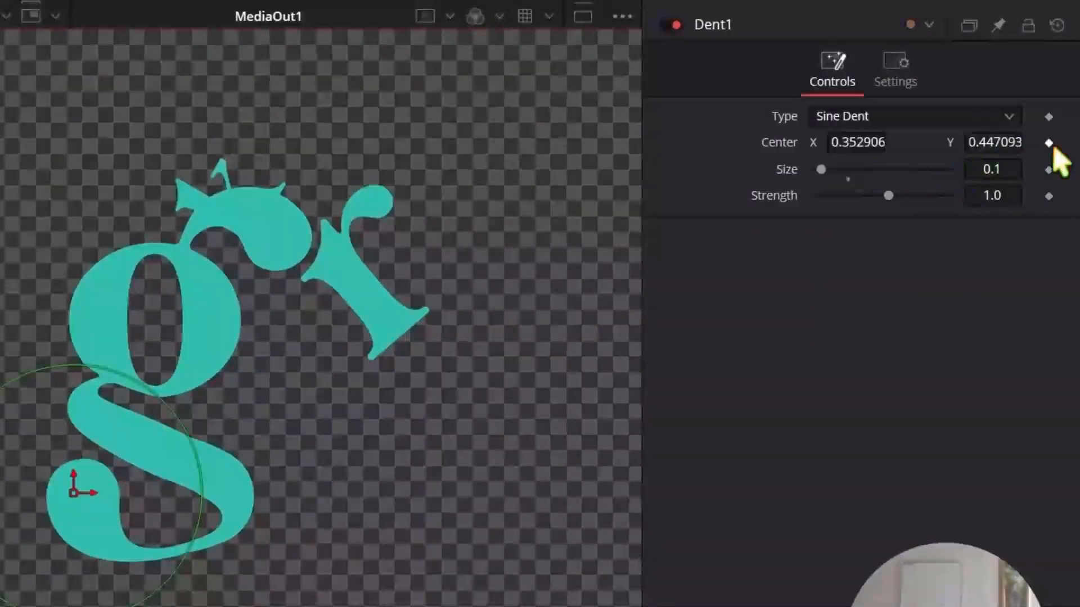
{"action": "left_click", "coordinate": [1048, 143]}
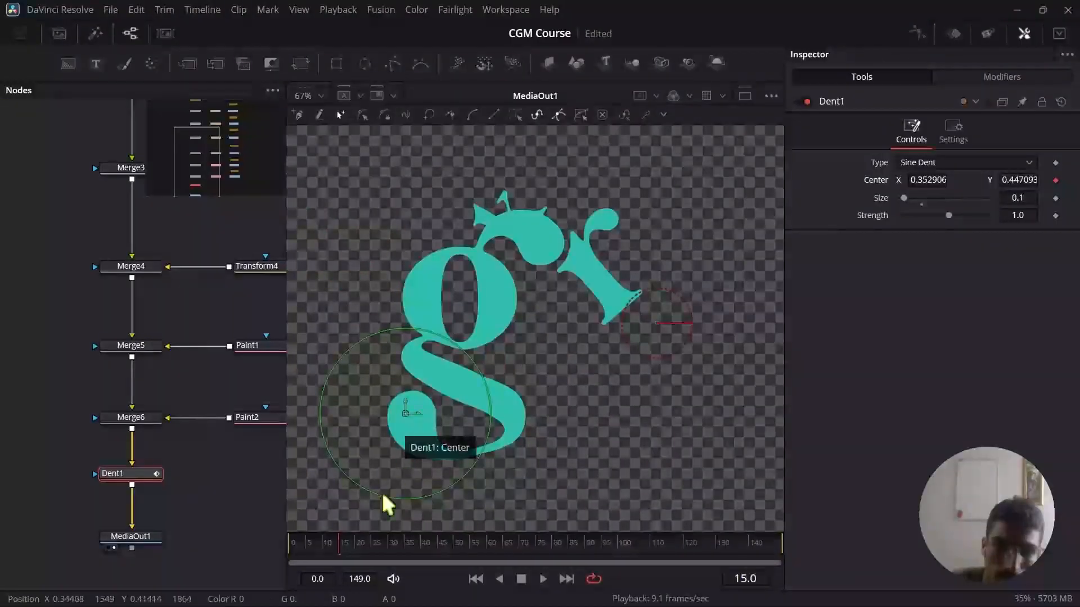
- At frame 20, move Dent1's center to the ear of the g at about X 0.436, Y 0.541
{"action": "left_click", "coordinate": [371, 547]}
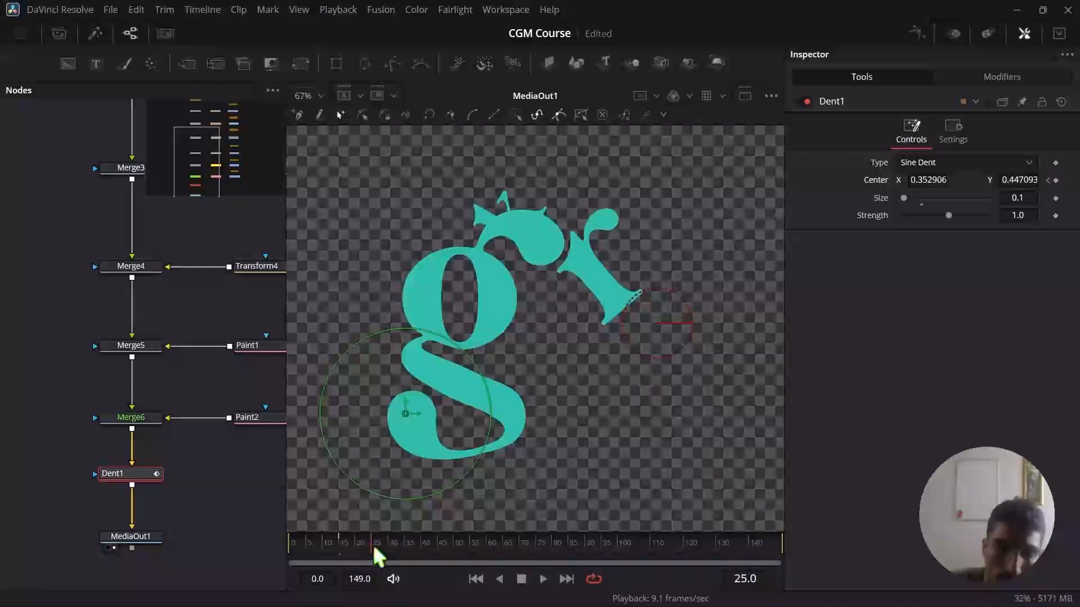
{"action": "left_click_drag", "start_coordinate": [371, 550], "coordinate": [361, 549]}
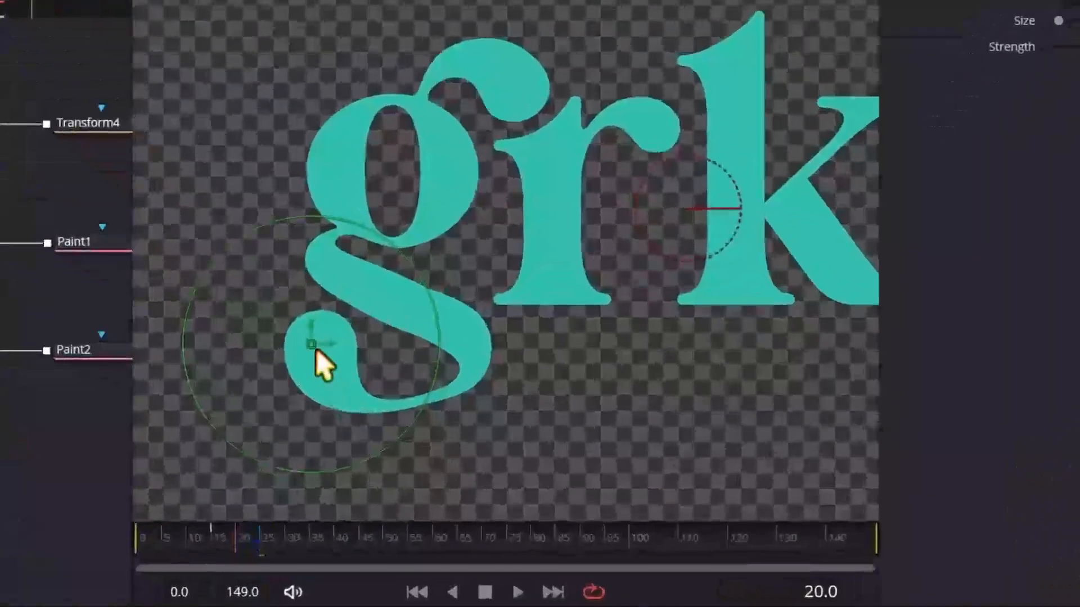
{"action": "left_click_drag", "start_coordinate": [311, 345], "coordinate": [526, 103]}
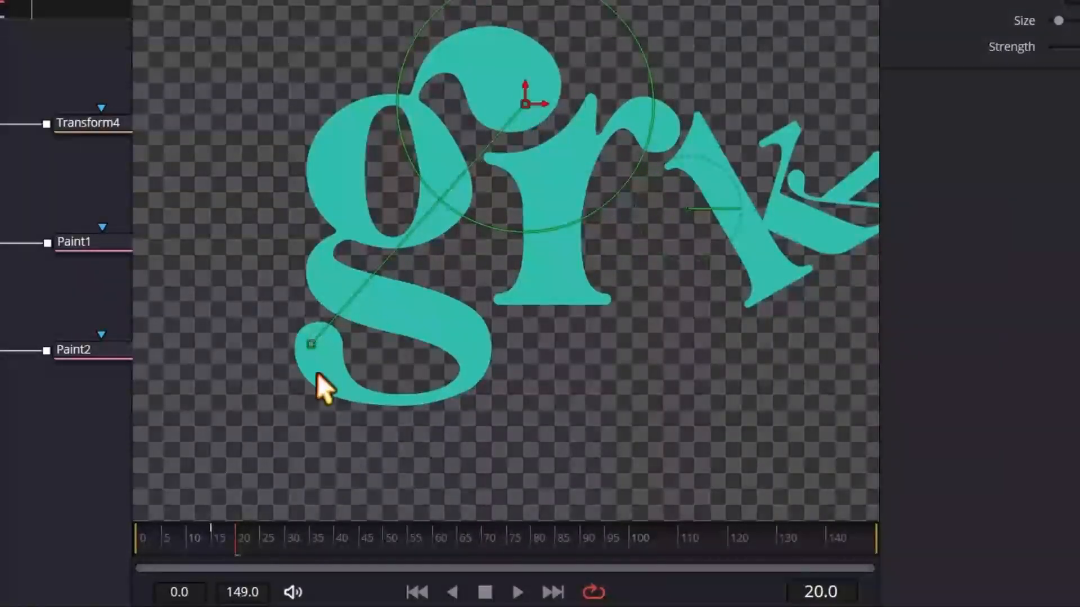
- Add in-between positions for Dent1's center: the g's lower-right curve at frame 17 and its upper-left bowl at frame 19
{"action": "left_click_drag", "start_coordinate": [236, 541], "coordinate": [229, 543]}
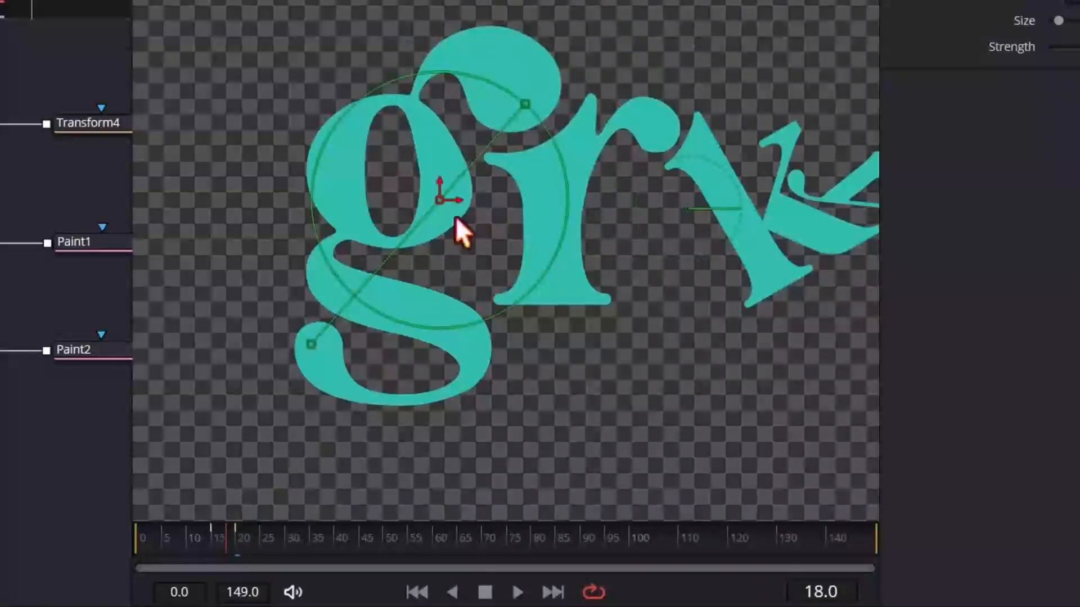
{"action": "left_click", "coordinate": [226, 537]}
{"action": "left_click_drag", "start_coordinate": [231, 548], "coordinate": [230, 550]}
{"action": "left_click_drag", "start_coordinate": [396, 248], "coordinate": [460, 319]}
{"action": "left_click_drag", "start_coordinate": [225, 535], "coordinate": [232, 536]}
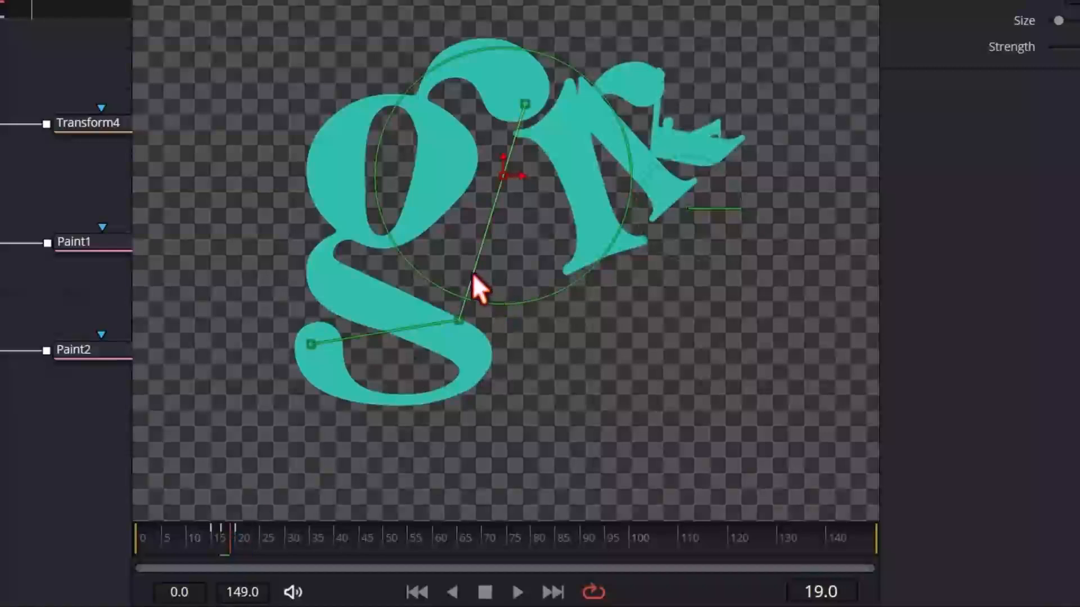
{"action": "left_click_drag", "start_coordinate": [501, 179], "coordinate": [358, 155]}
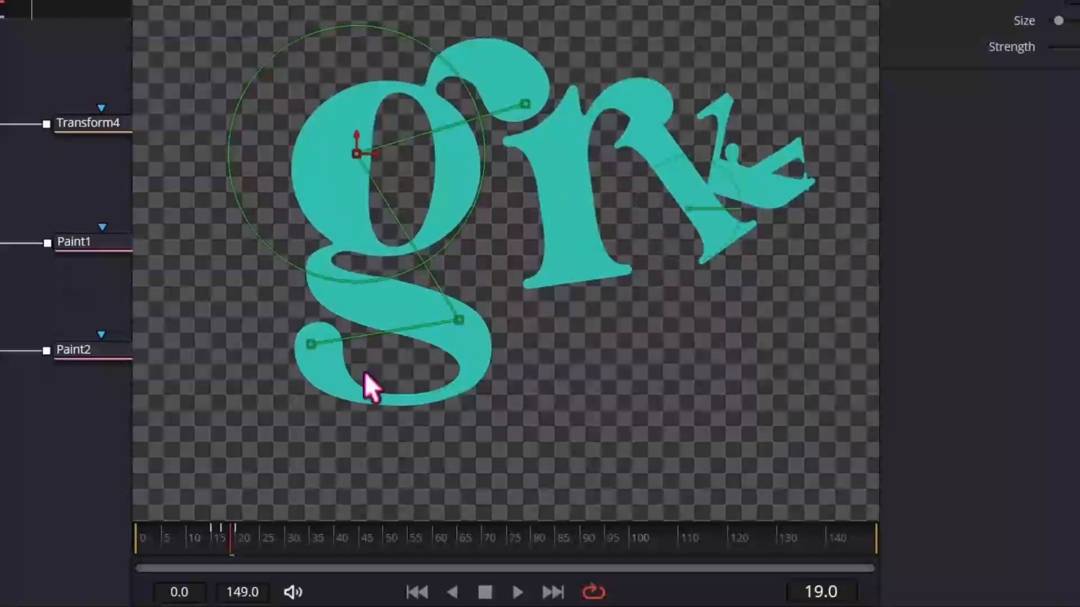
- Play back the dent moving over the g, return to frame 20 and reselect Dent1
{"action": "left_click_drag", "start_coordinate": [228, 543], "coordinate": [214, 544]}
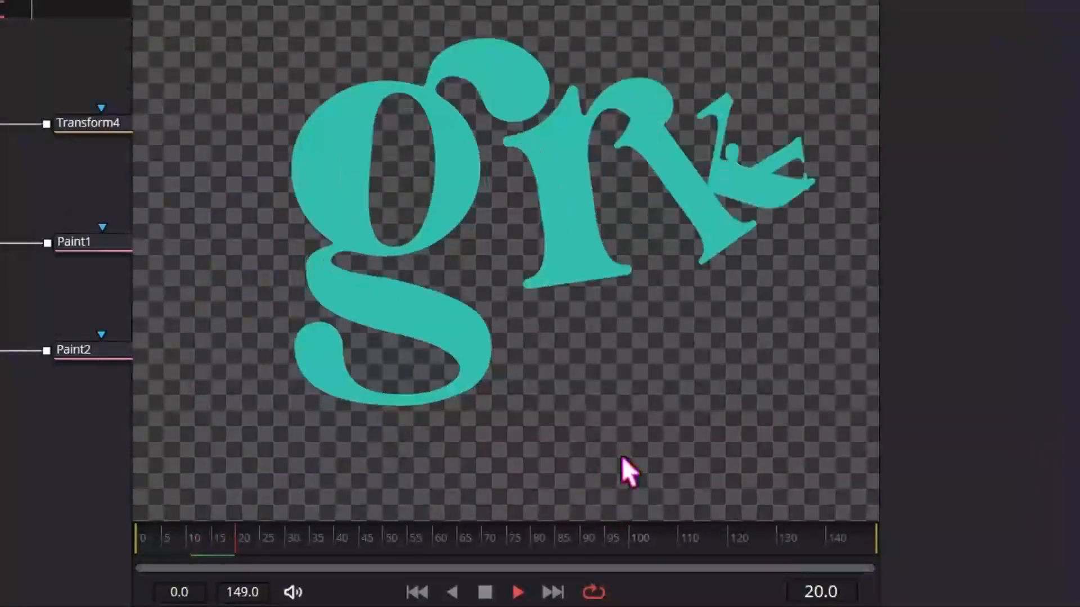
{"action": "key", "text": "space"}
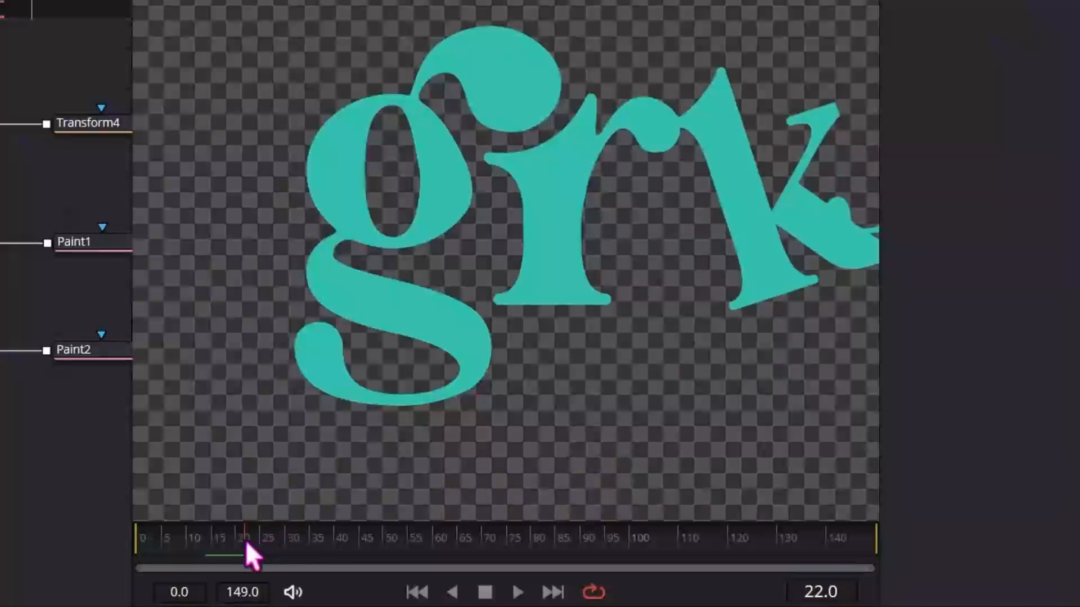
{"action": "left_click_drag", "start_coordinate": [243, 549], "coordinate": [238, 547]}
{"action": "left_click", "coordinate": [130, 474]}
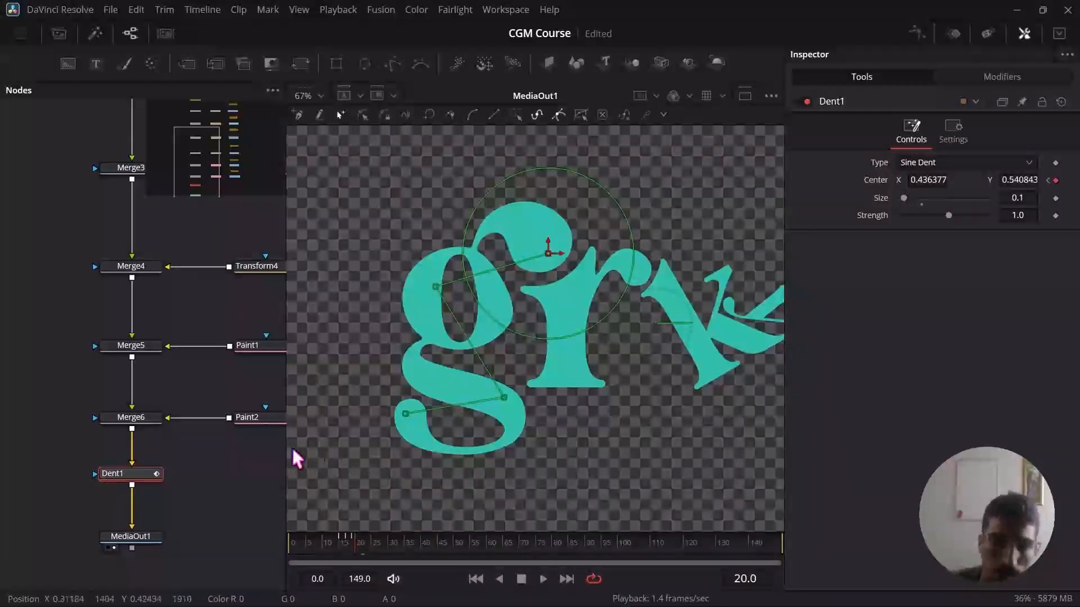
- Set Dent1's size to 0 at the end of its center path on the y's tail, and scrub back through the animation
{"action": "scroll", "coordinate": [159, 424], "scroll_direction": "down", "scroll_amount": 3}
{"action": "scroll", "coordinate": [209, 394], "scroll_direction": "up", "scroll_amount": 3}
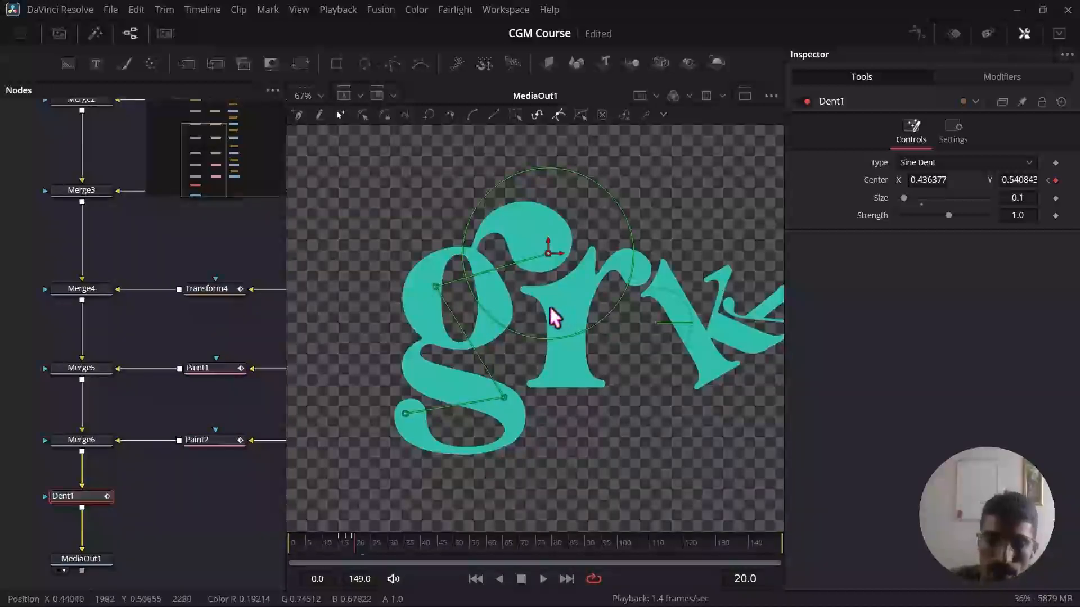
{"action": "scroll", "coordinate": [551, 340], "scroll_direction": "down", "scroll_amount": 2}
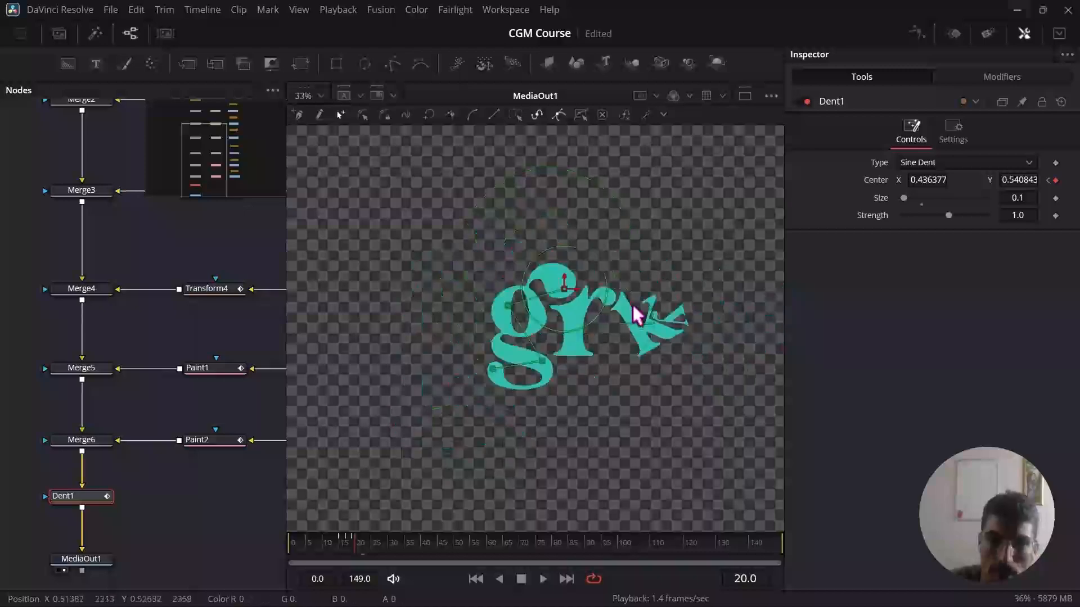
{"action": "scroll", "coordinate": [626, 316], "scroll_direction": "up", "scroll_amount": 2}
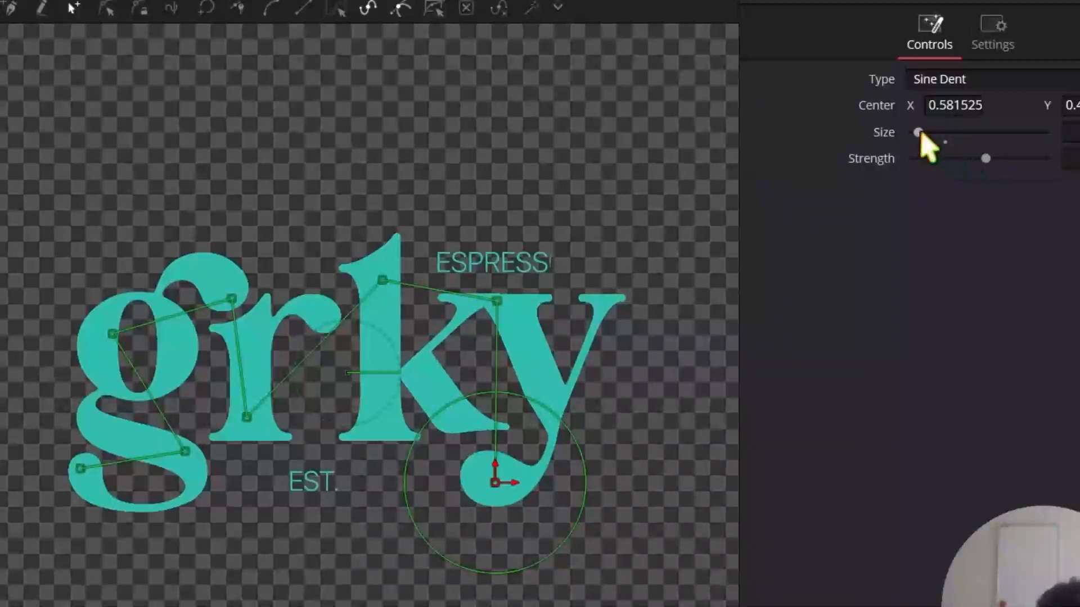
{"action": "left_click_drag", "start_coordinate": [919, 134], "coordinate": [896, 140]}
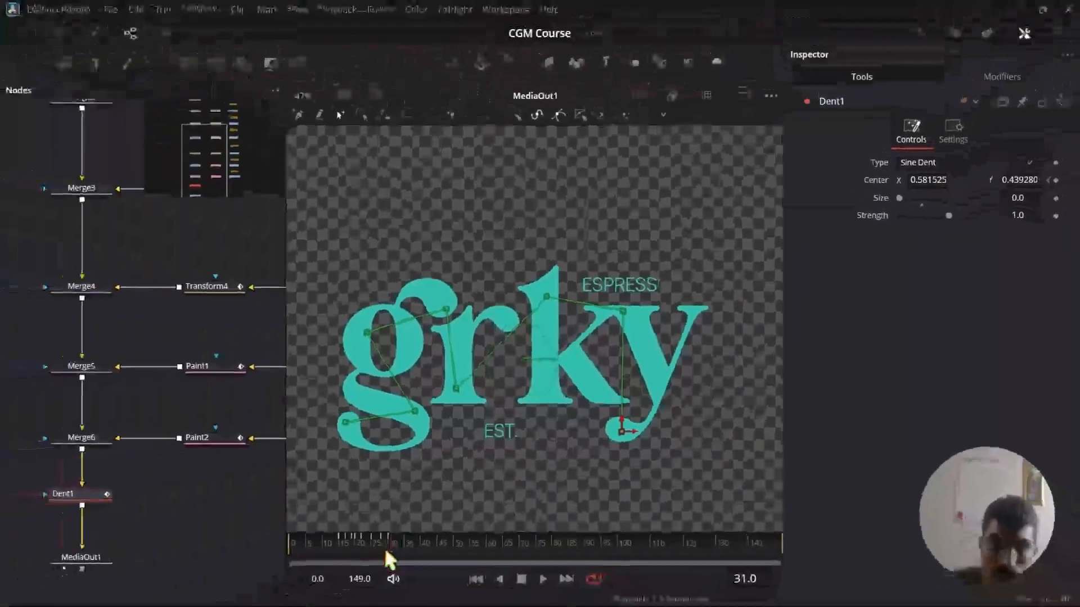
{"action": "left_click_drag", "start_coordinate": [368, 547], "coordinate": [332, 544]}
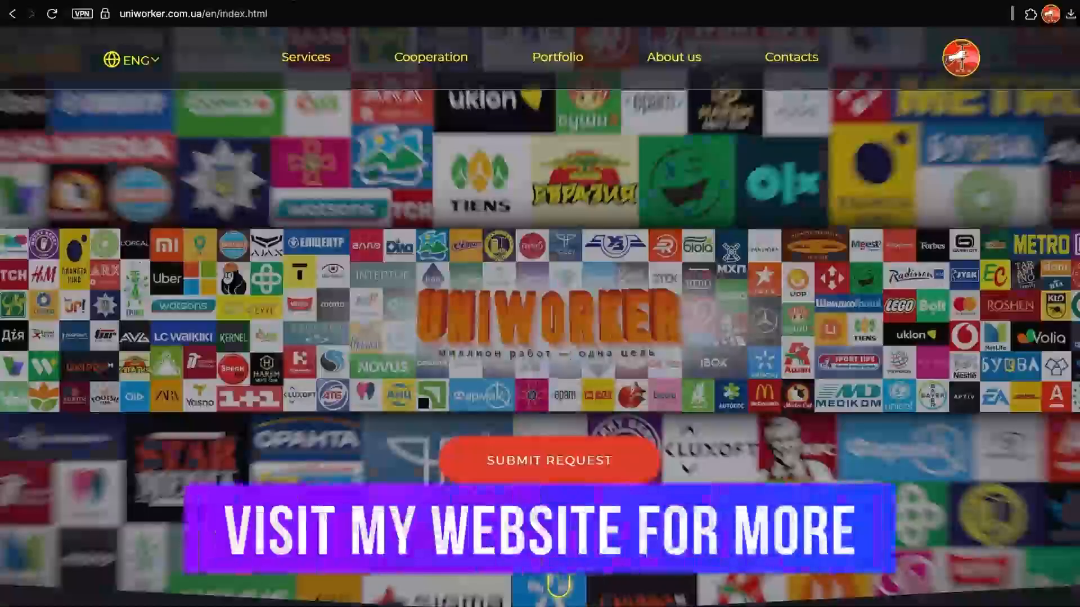
{"action": "scroll", "coordinate": [540, 304], "scroll_direction": "down", "scroll_amount": 6}
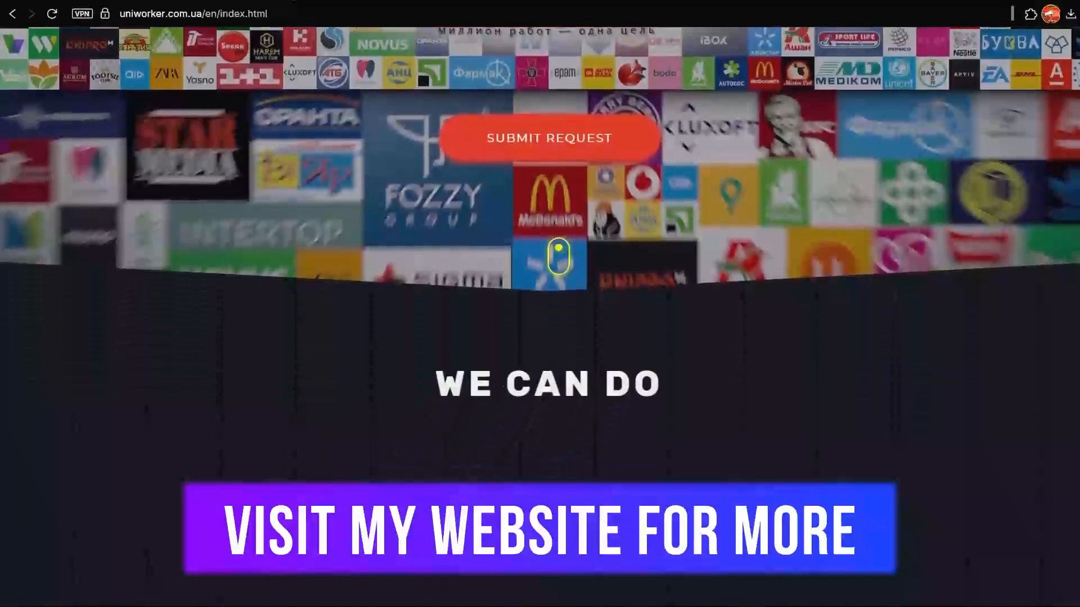
{"action": "scroll", "coordinate": [559, 256], "scroll_direction": "down", "scroll_amount": 10}
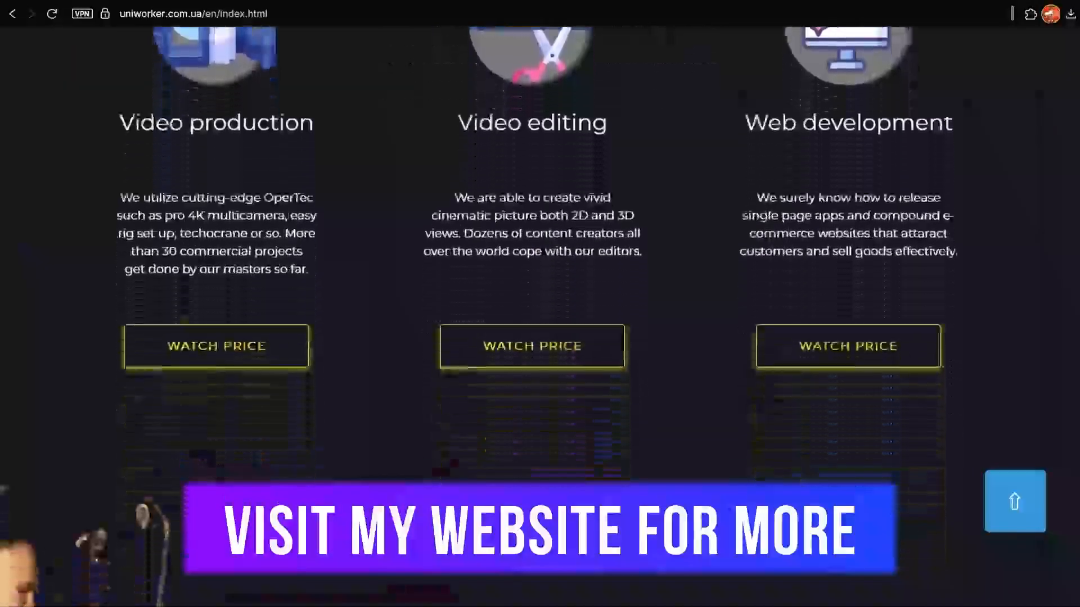
{"action": "scroll", "coordinate": [540, 304], "scroll_direction": "down", "scroll_amount": 12}
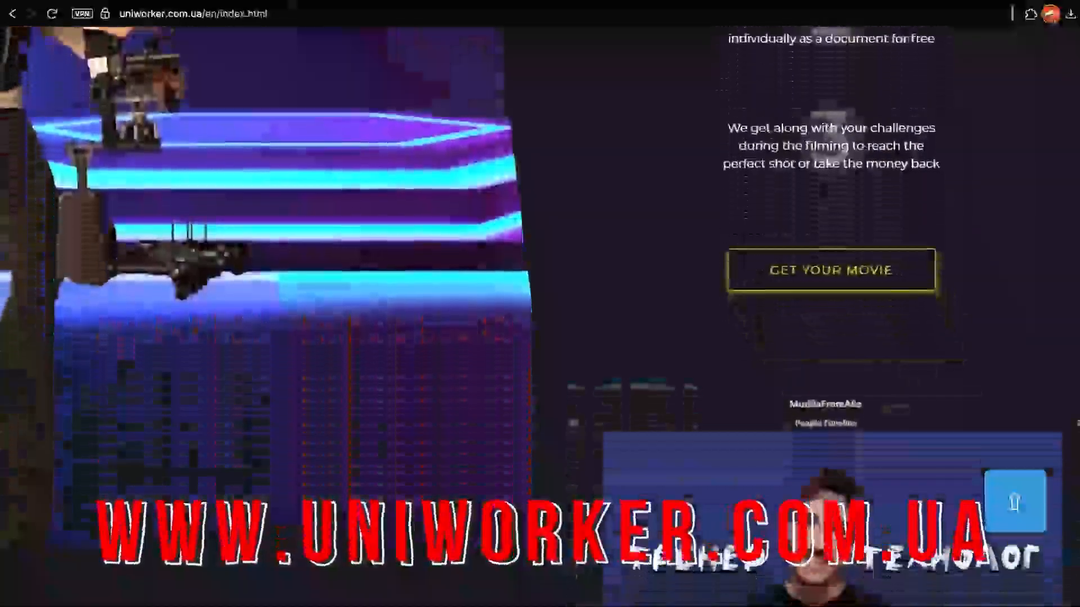
{"action": "scroll", "coordinate": [540, 304], "scroll_direction": "down", "scroll_amount": 12}
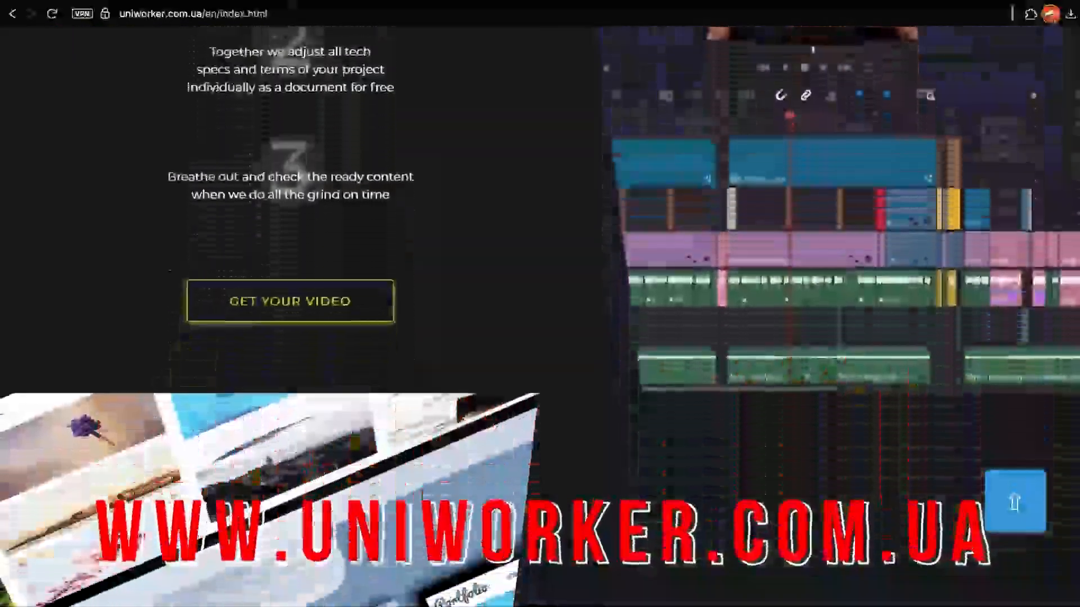
{"action": "scroll", "coordinate": [539, 303], "scroll_direction": "down", "scroll_amount": 10}
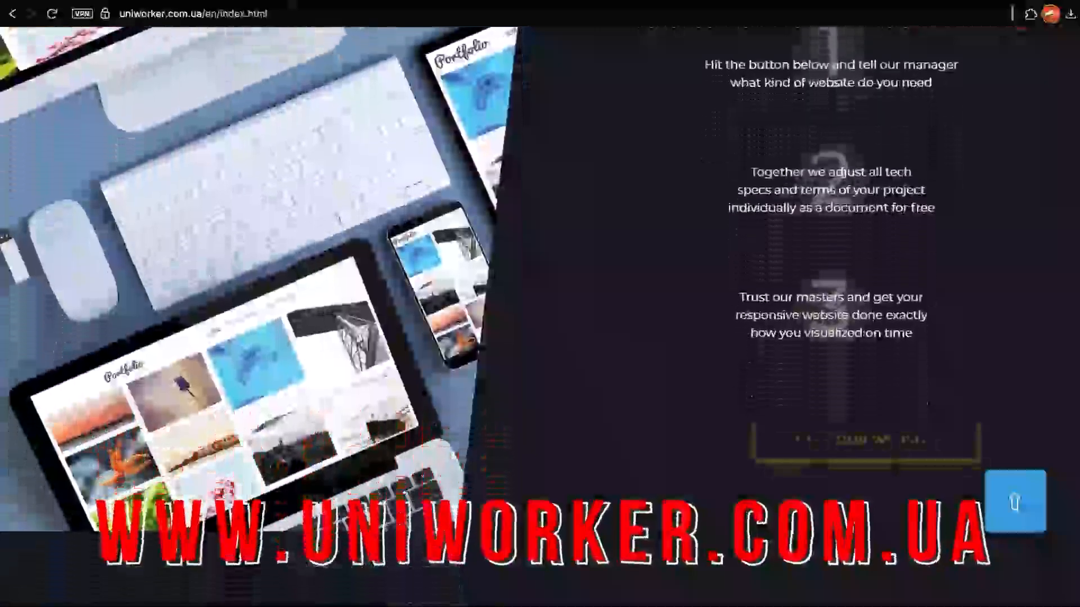
{"action": "scroll", "coordinate": [540, 304], "scroll_direction": "down", "scroll_amount": 9}
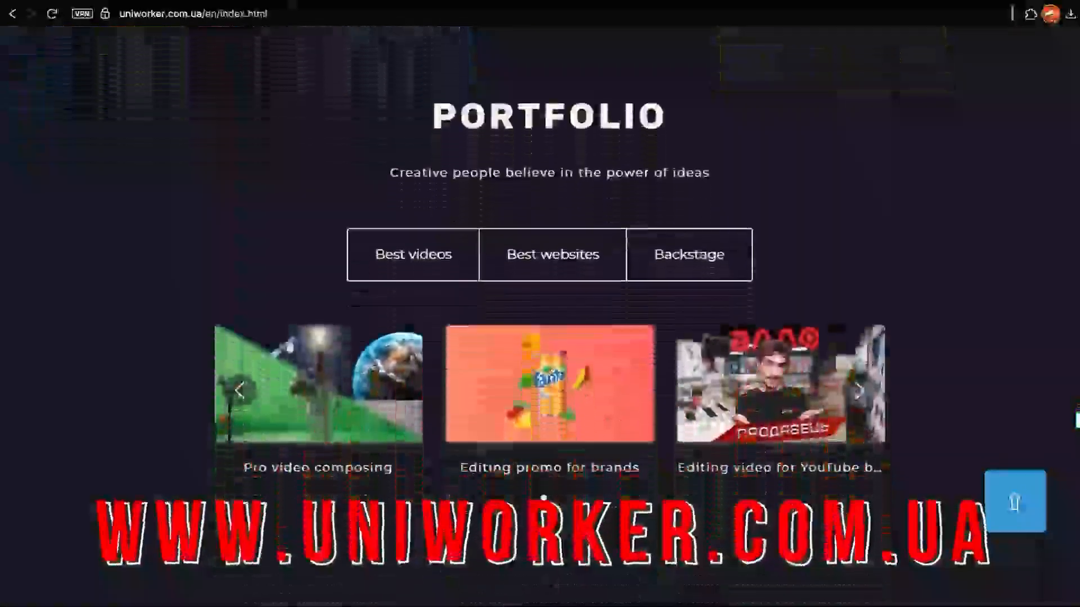